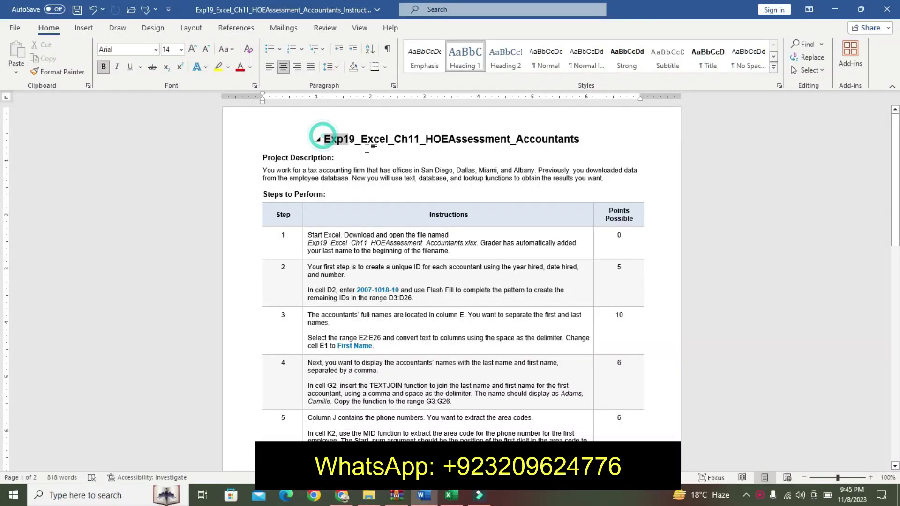
- Highlight the document title yellow; make the Project Description 11 pt, bold, turquoise-highlighted
drag(326, 136, 378, 148)
click(423, 128)
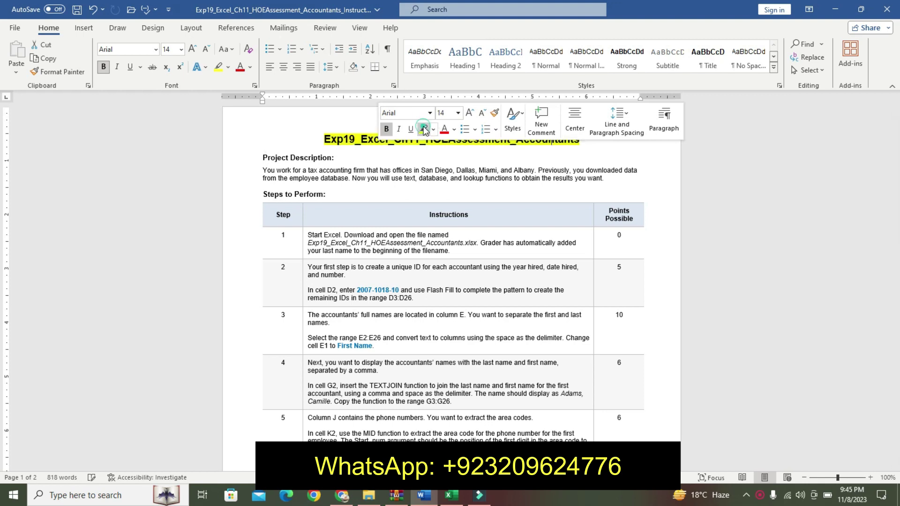
mouse_move(262, 157)
mouse_down()
mouse_move(369, 178)
mouse_move(607, 183)
mouse_up()
click(518, 150)
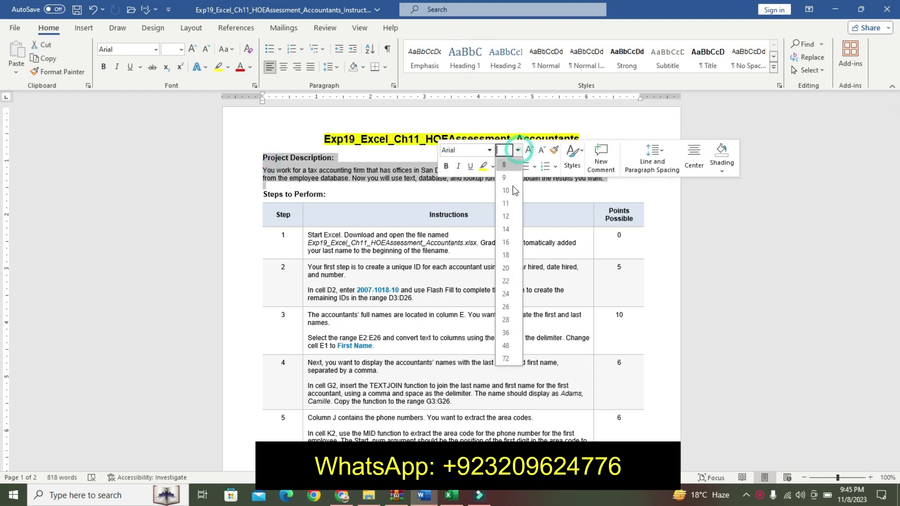
click(511, 200)
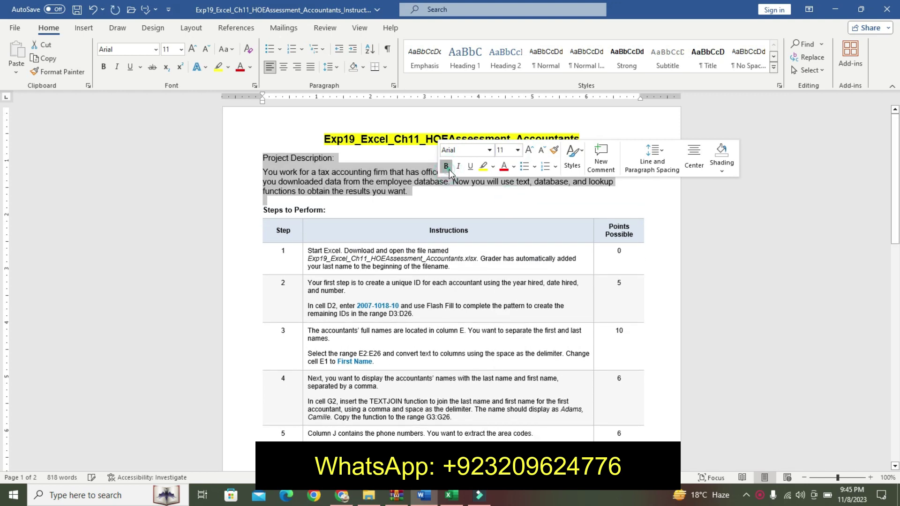
click(446, 166)
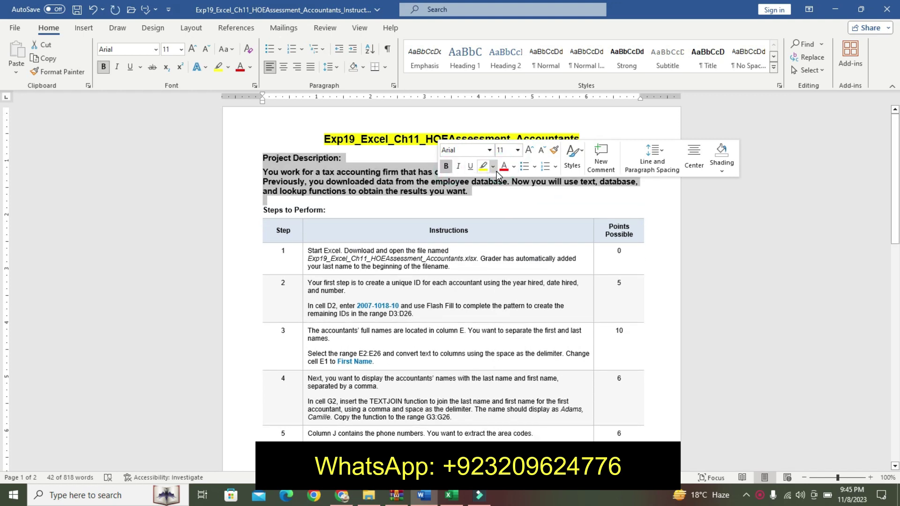
click(493, 167)
click(517, 183)
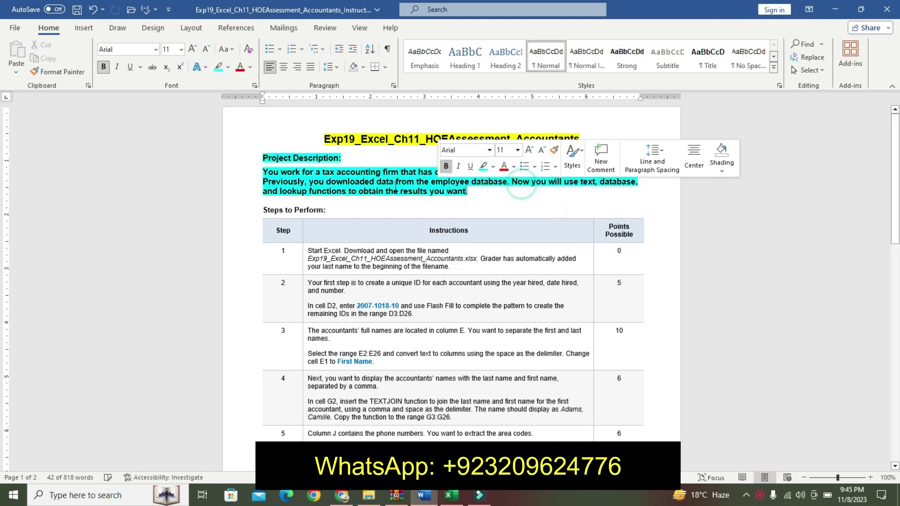
click(392, 191)
triple_click(272, 173)
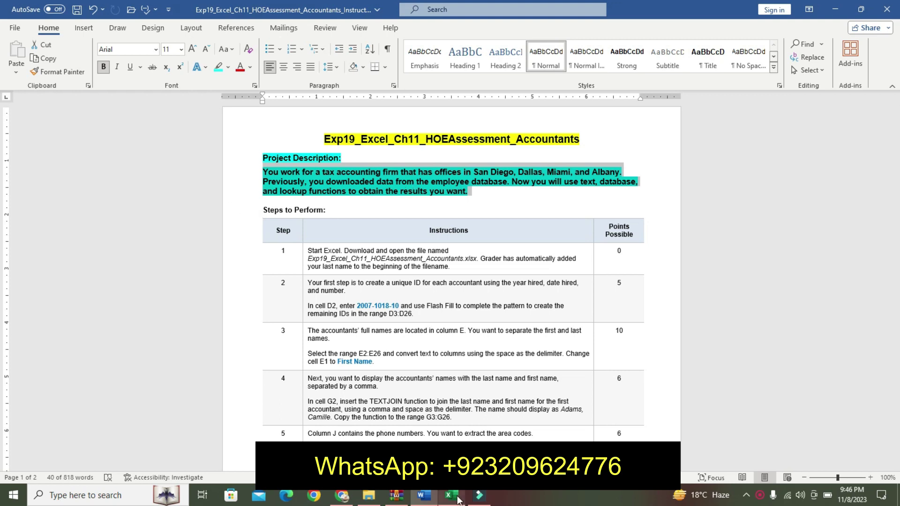
click(455, 495)
click(466, 380)
click(417, 344)
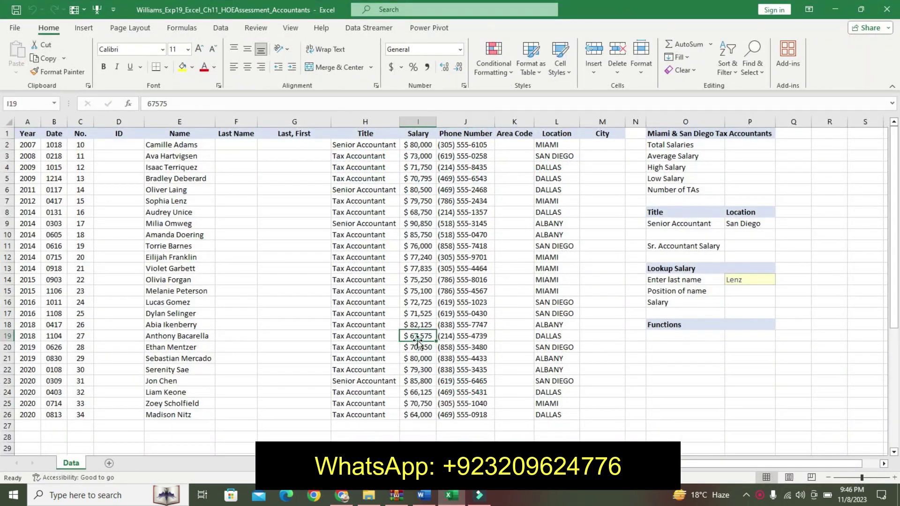
click(316, 177)
click(361, 302)
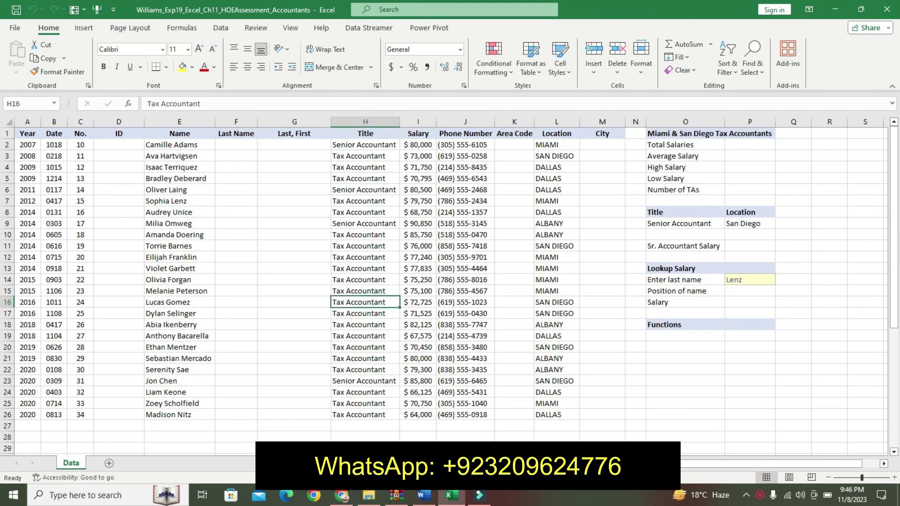
click(424, 495)
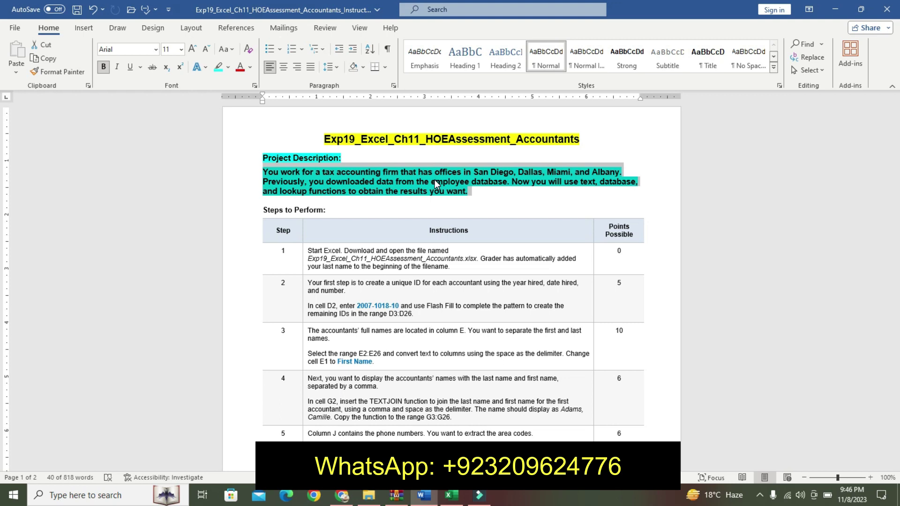
- Undo the title and description highlights, then highlight step 1's text cyan
key(ctrl+space)
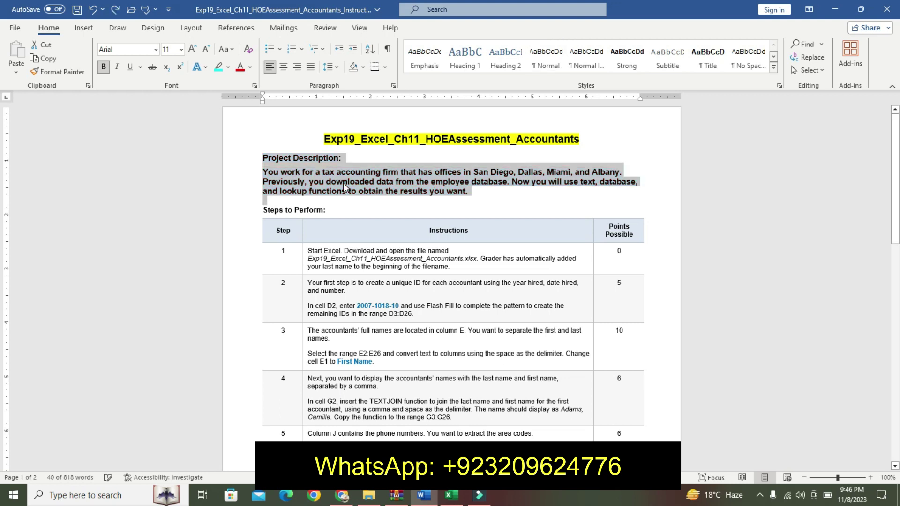
key(shift+Up)
key(shift+Up)
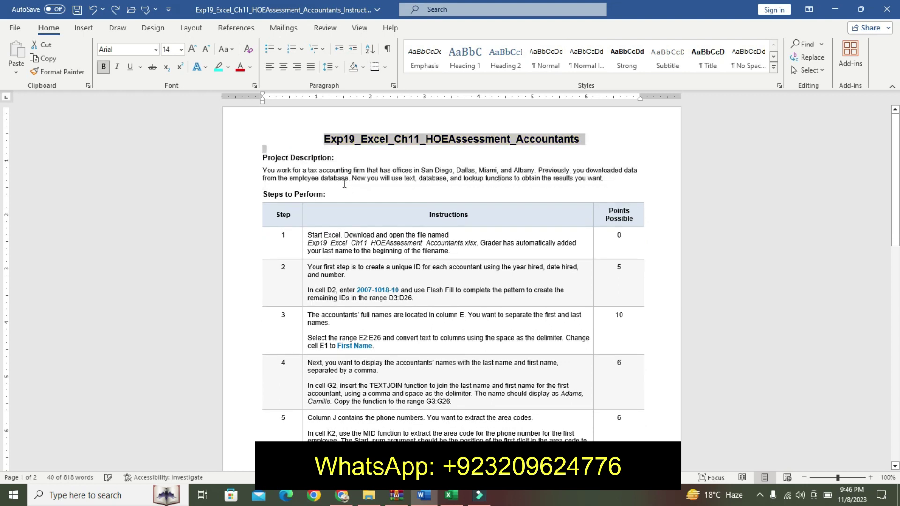
click(305, 241)
click(352, 273)
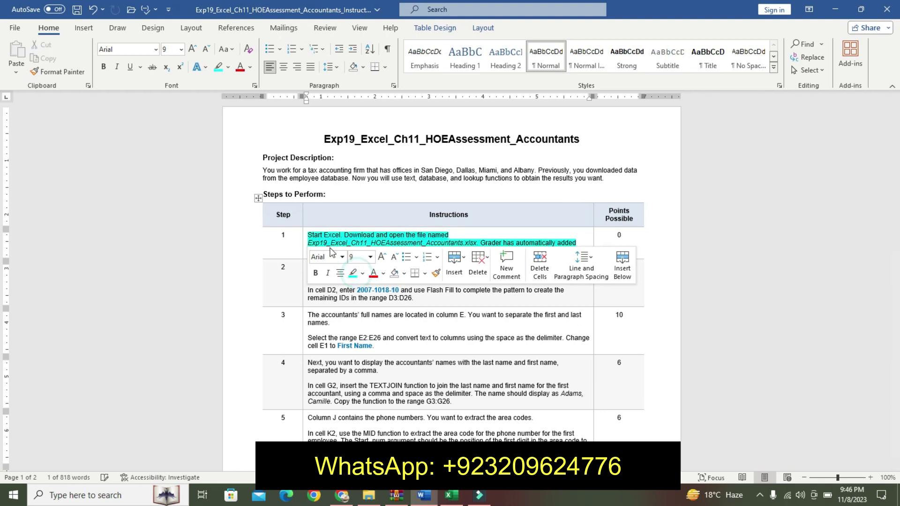
- Make step 1's file name bold, 12 pt and yellow-highlighted
mouse_move(308, 243)
mouse_down()
mouse_move(494, 245)
mouse_move(479, 245)
mouse_up()
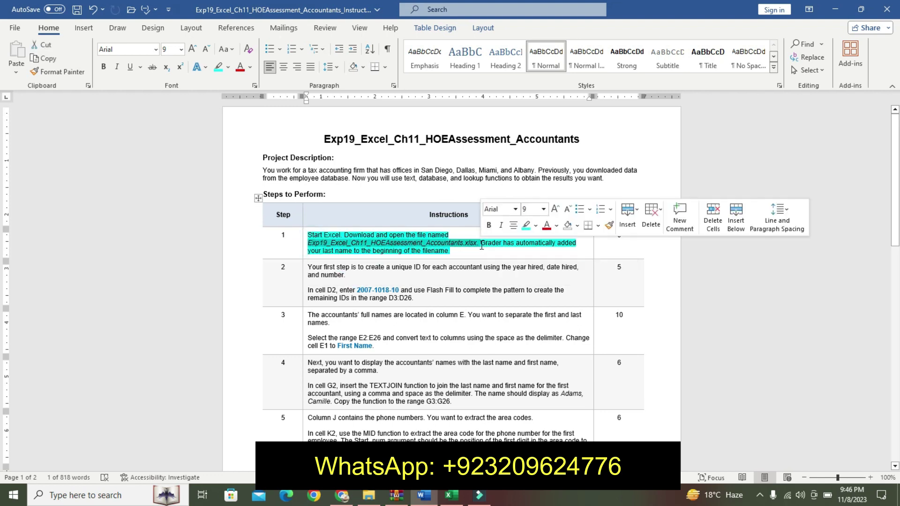
click(543, 209)
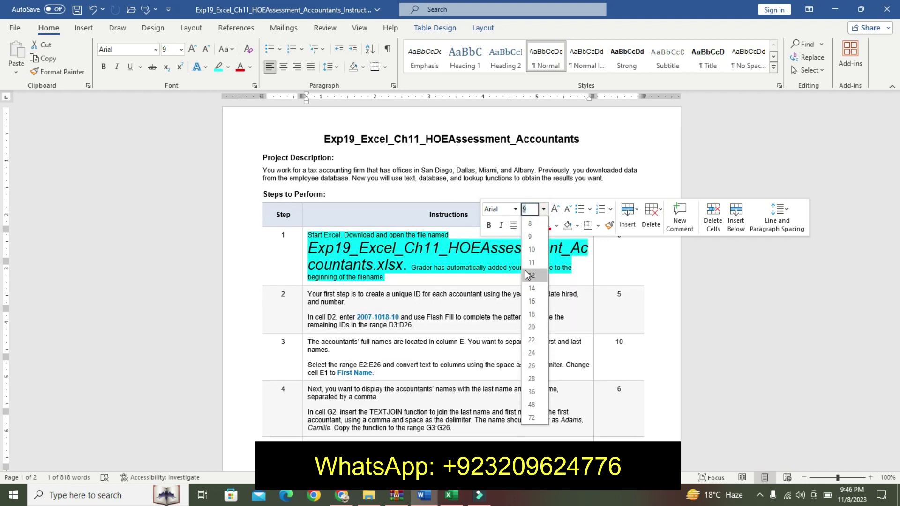
click(530, 249)
click(489, 225)
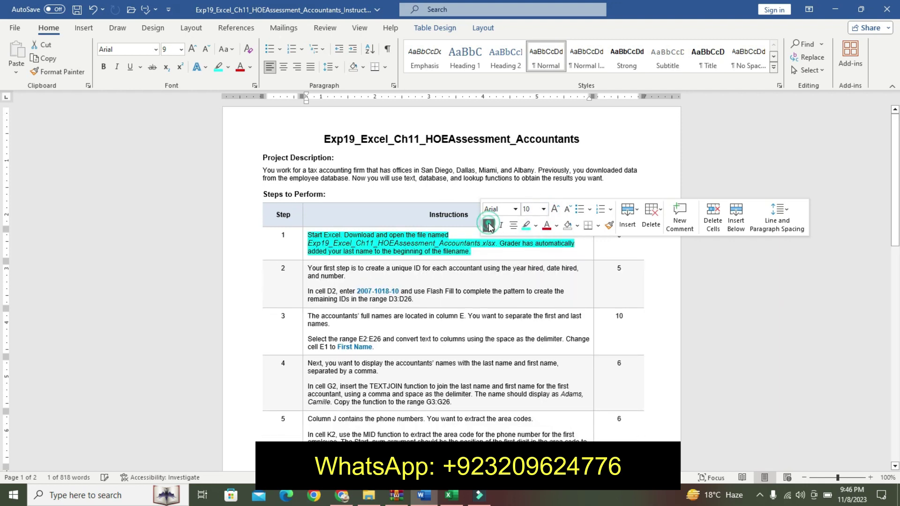
click(543, 209)
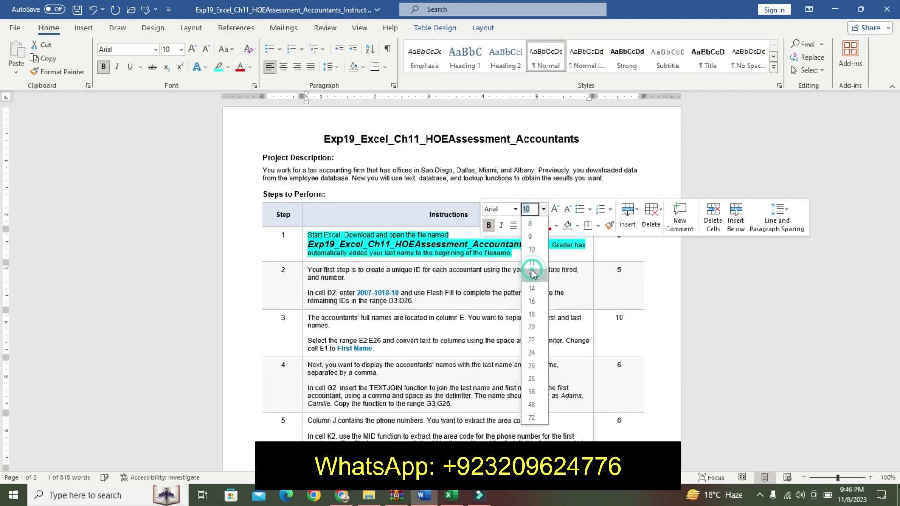
click(531, 275)
click(536, 226)
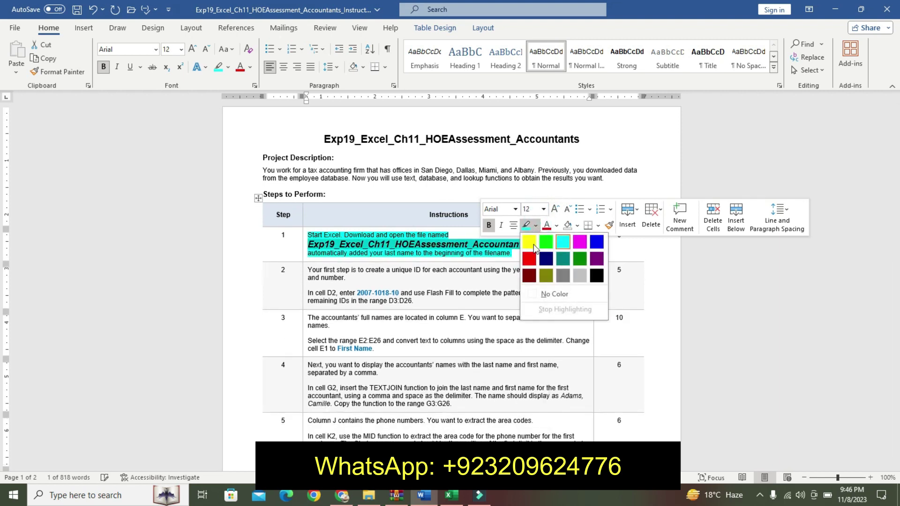
click(527, 241)
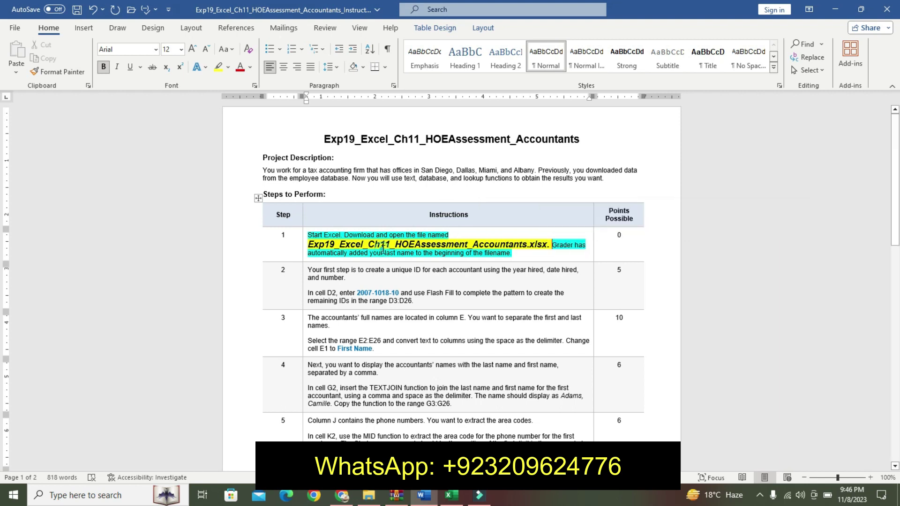
click(551, 253)
drag(551, 253, 369, 253)
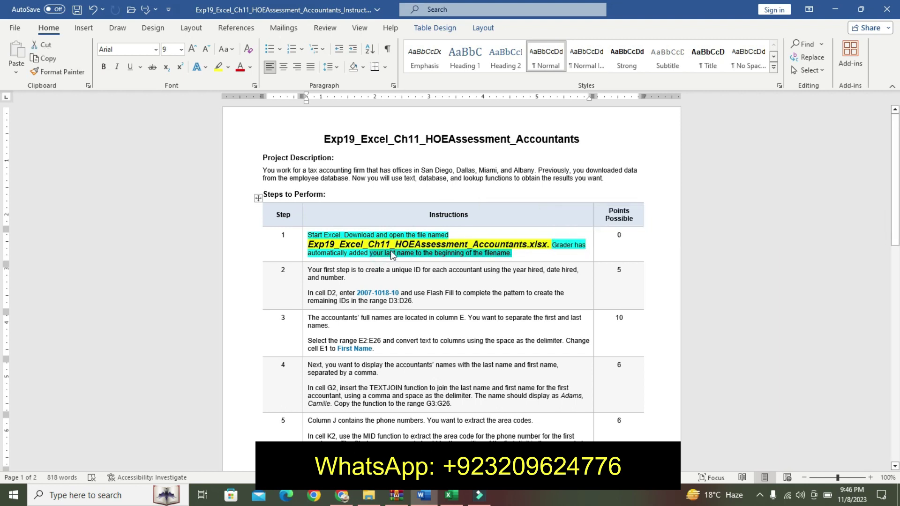
click(305, 244)
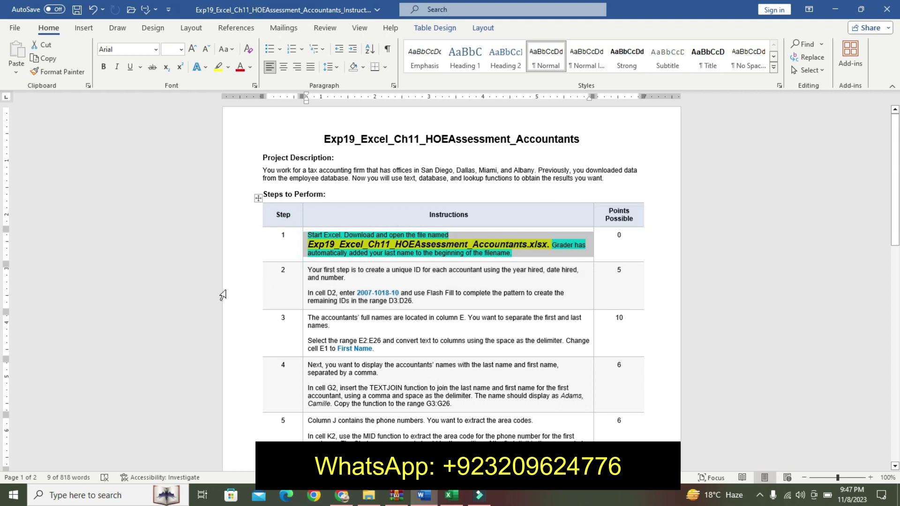
click(450, 496)
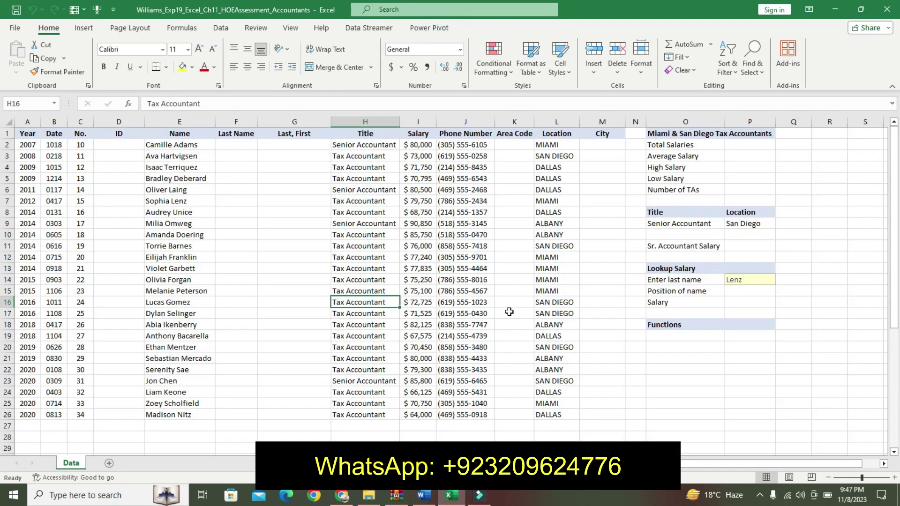
- Point out the phone and Title entries in the data sheet, selecting H7:H17
click(481, 292)
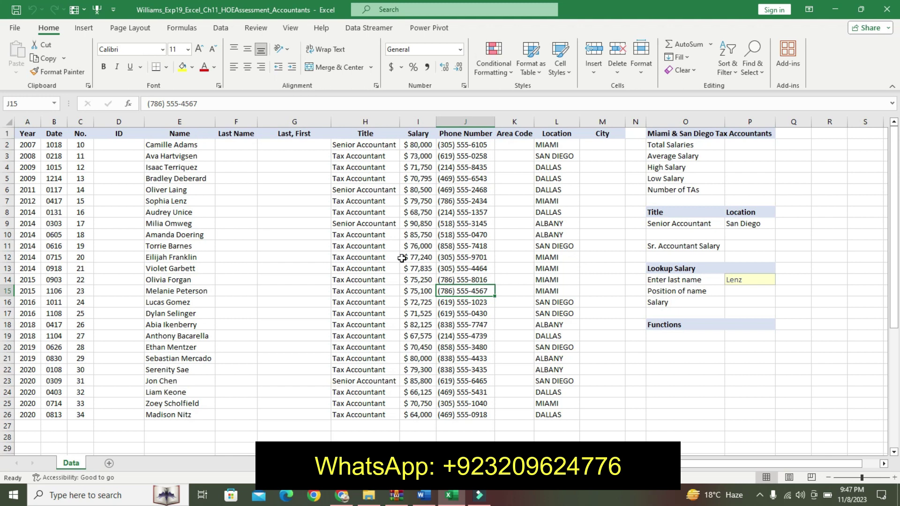
click(469, 235)
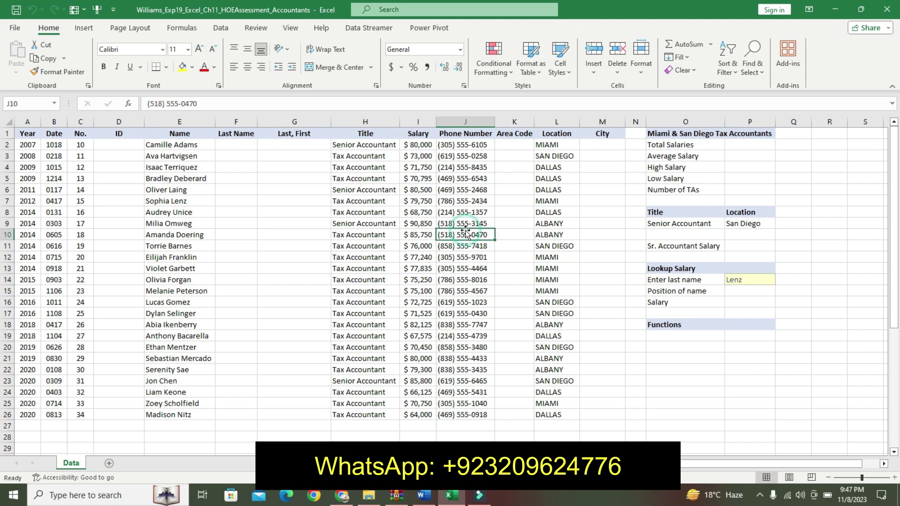
click(382, 247)
drag(380, 198, 374, 315)
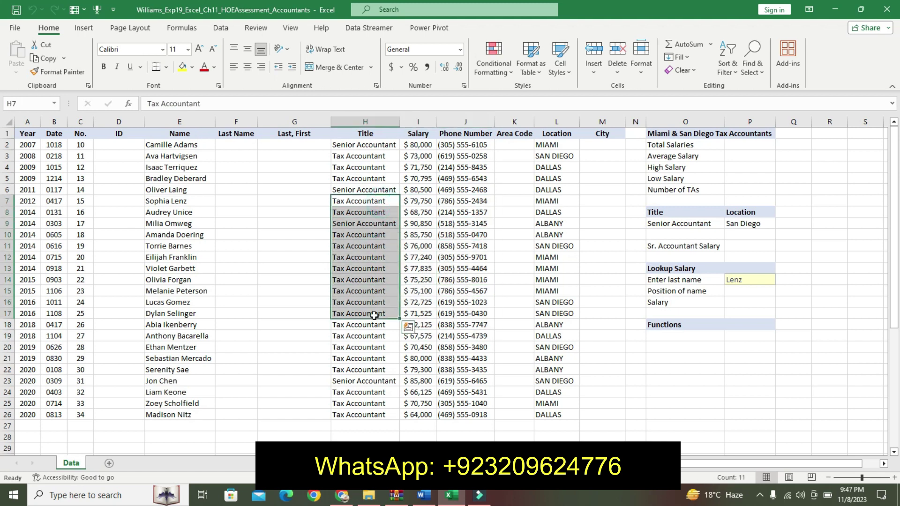
click(422, 495)
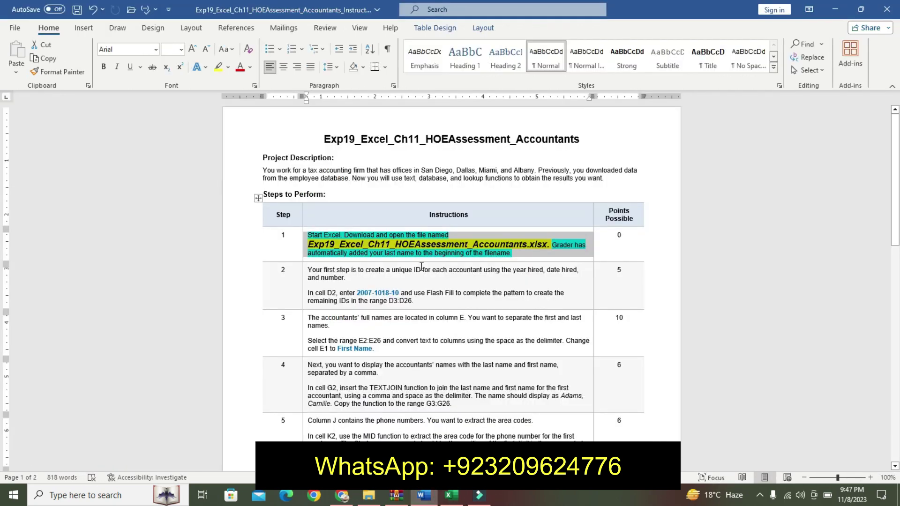
- Undo step 1's formatting and highlight step 2's first sentence yellow
key(ctrl+z)
key(ctrl+z)
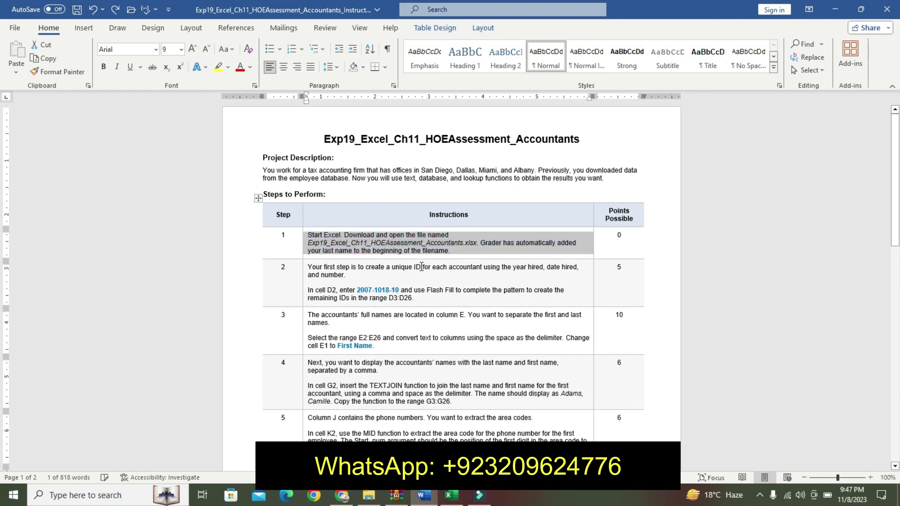
key(ctrl+z)
key(ctrl+z)
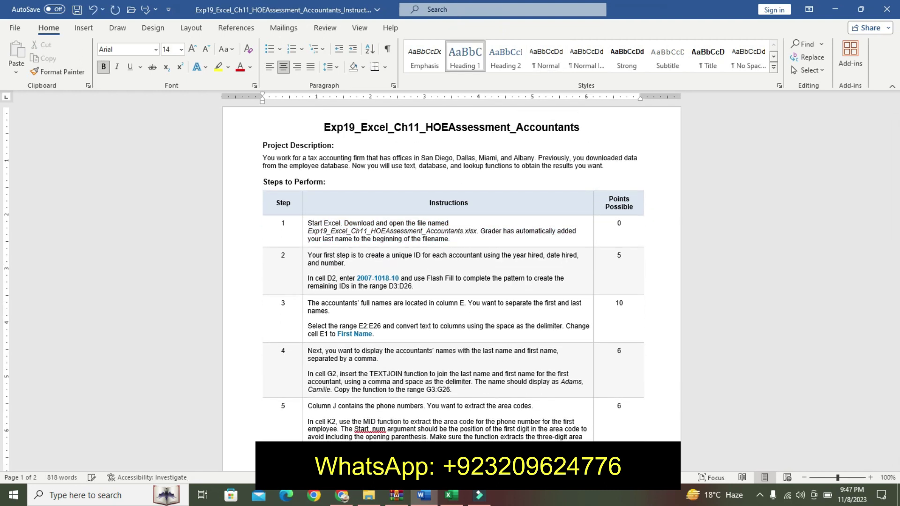
drag(313, 255, 311, 271)
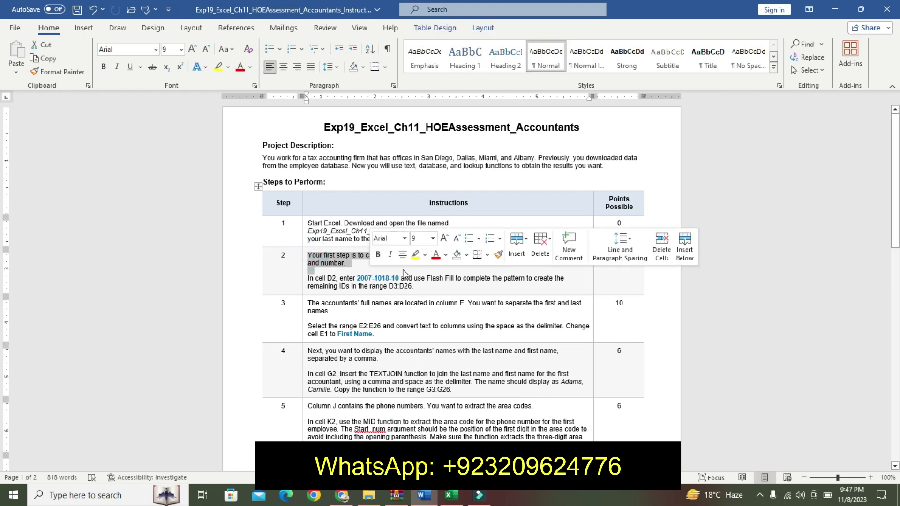
click(414, 254)
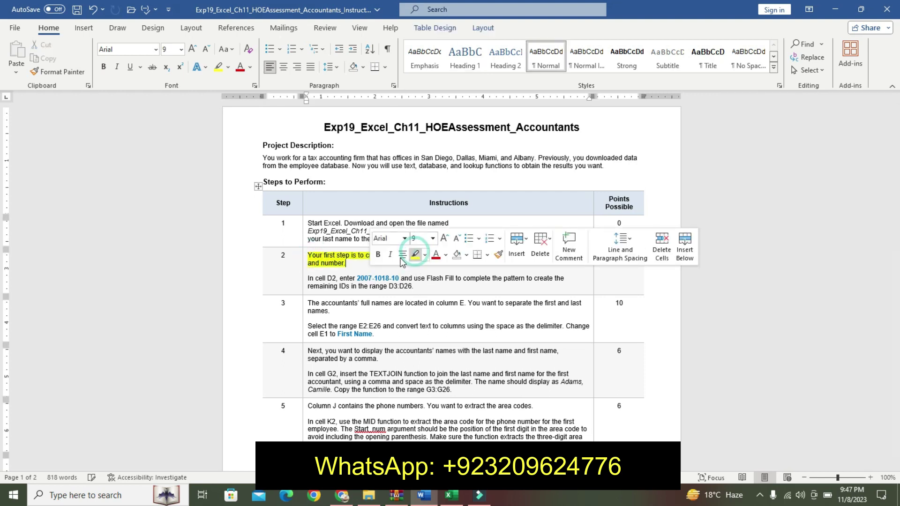
- Make step 2's instruction paragraph 14 pt, bold and turquoise-highlighted
drag(308, 280, 413, 287)
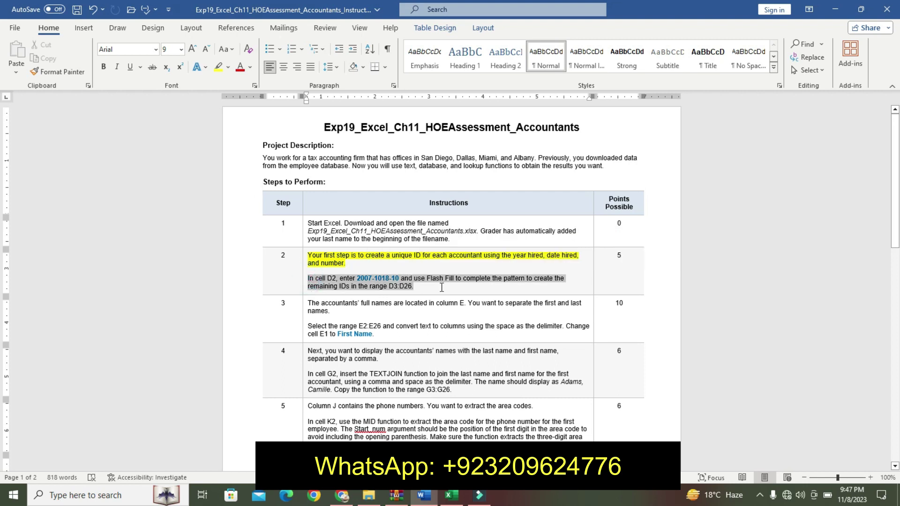
click(503, 256)
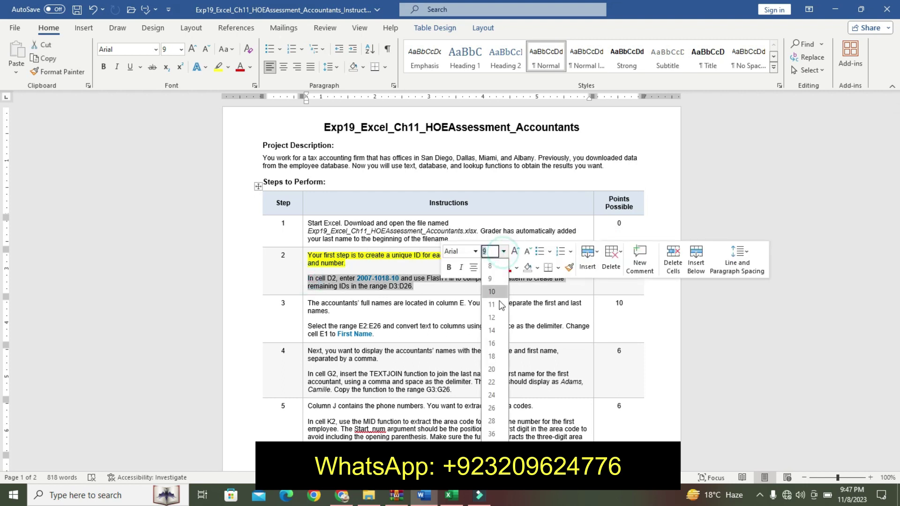
click(492, 330)
click(450, 267)
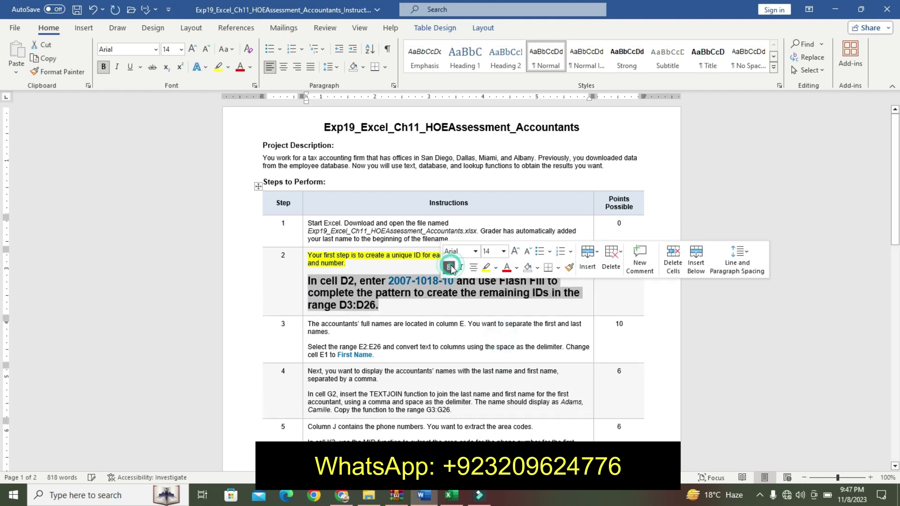
click(496, 268)
click(523, 285)
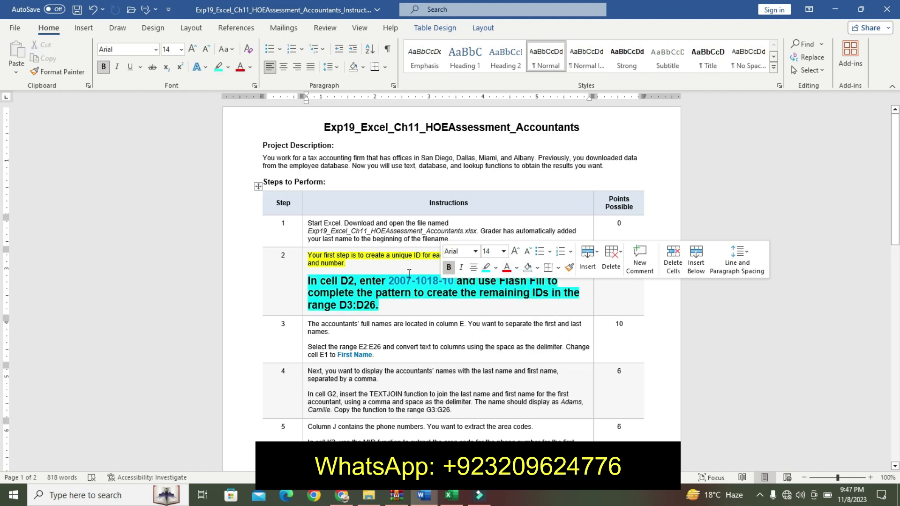
drag(389, 280, 454, 281)
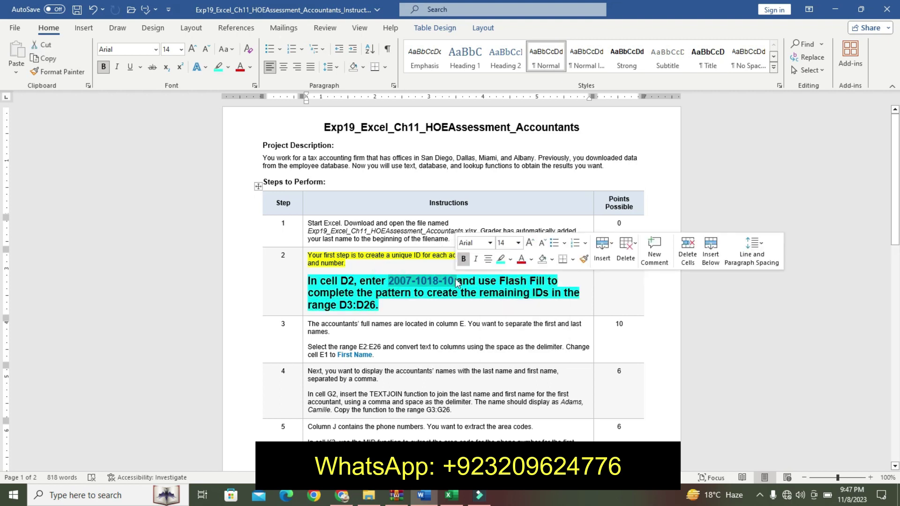
key(ctrl+c)
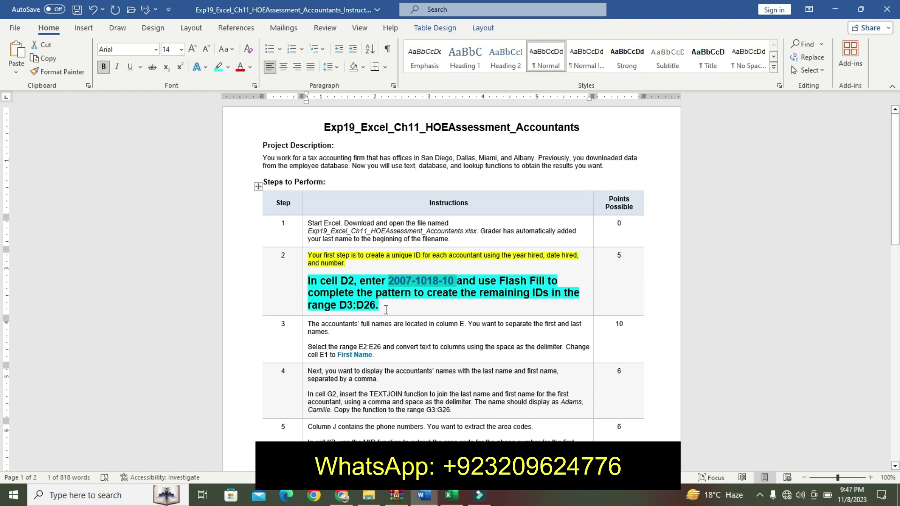
drag(350, 273, 439, 300)
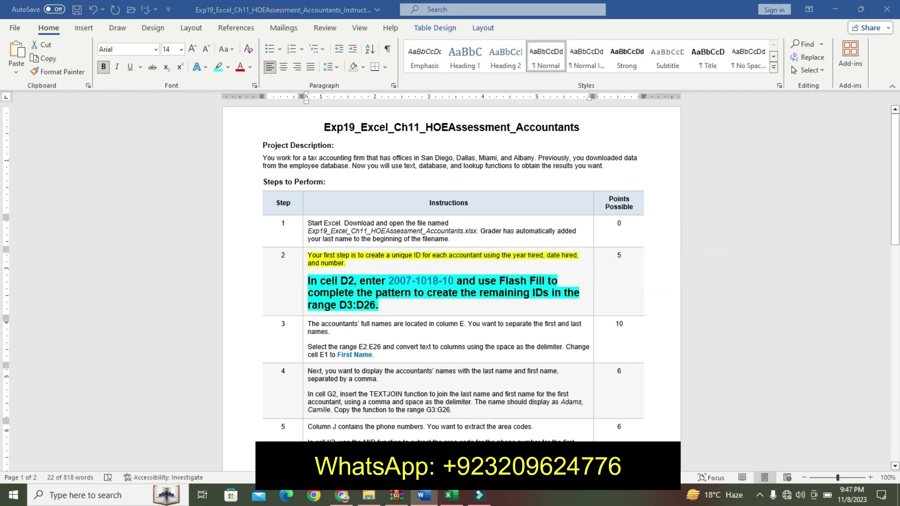
key(super)
key(super)
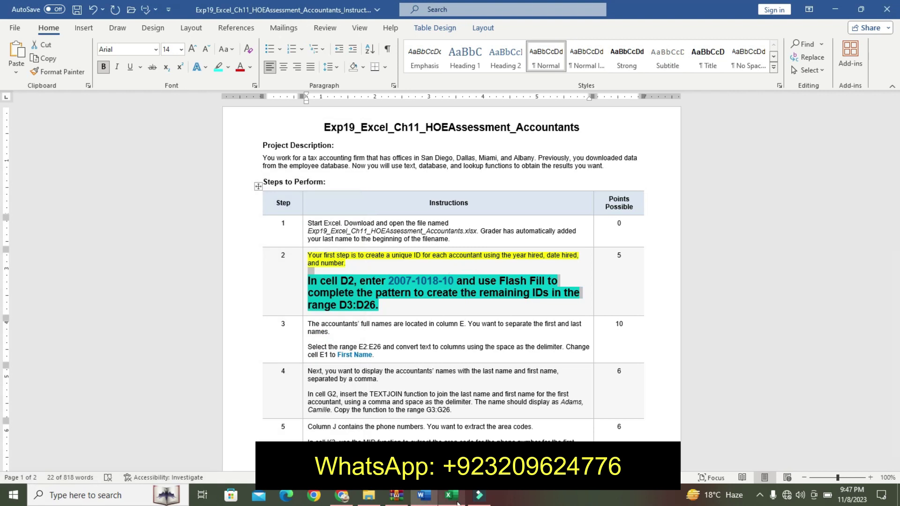
click(451, 495)
click(126, 144)
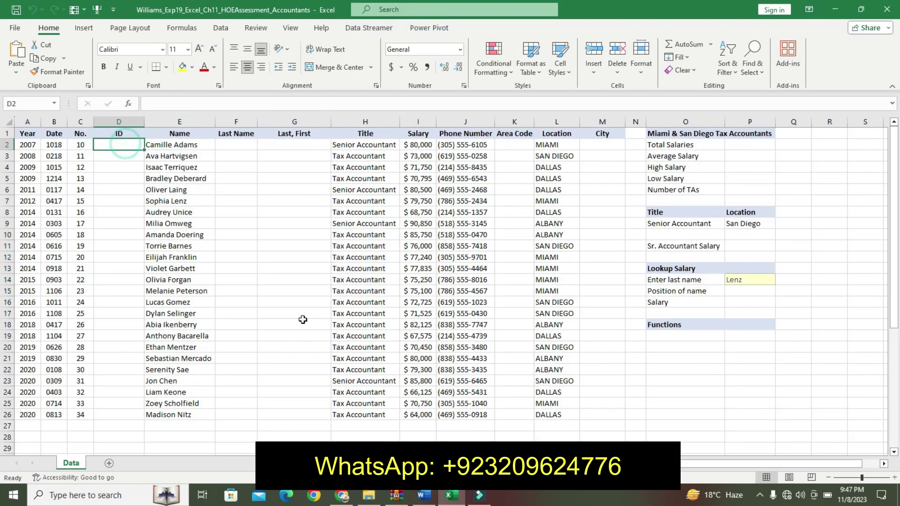
click(420, 498)
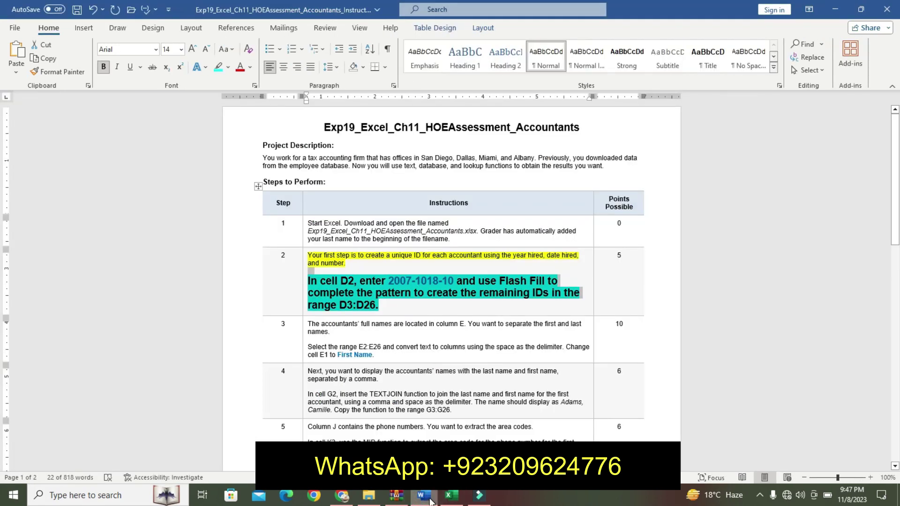
click(451, 495)
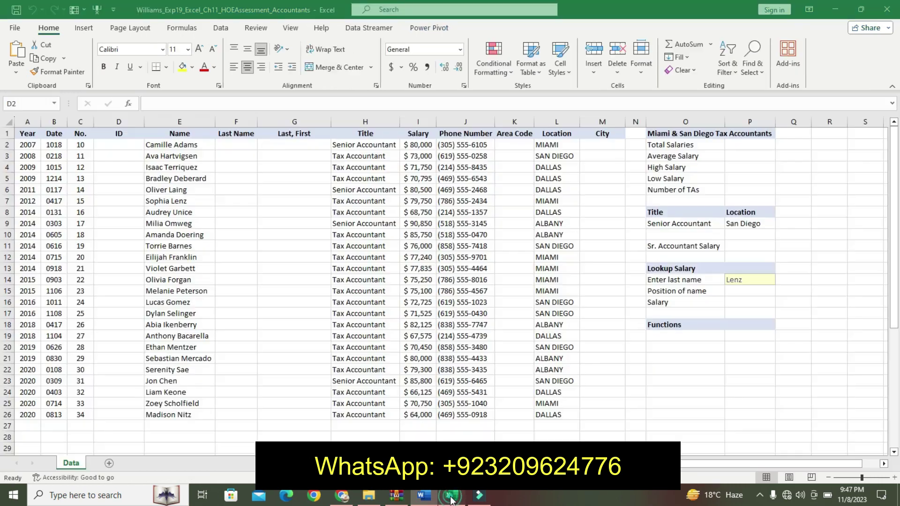
click(223, 100)
key(ctrl+v)
key(Return)
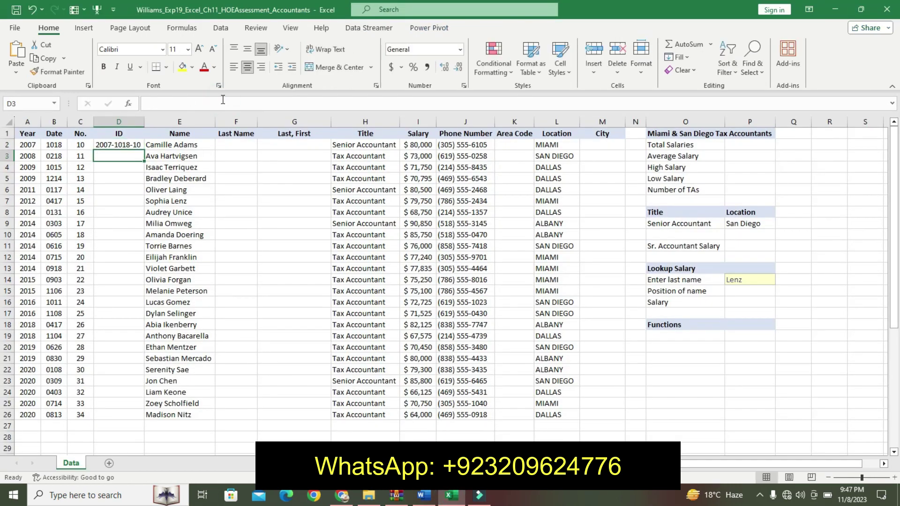
click(104, 145)
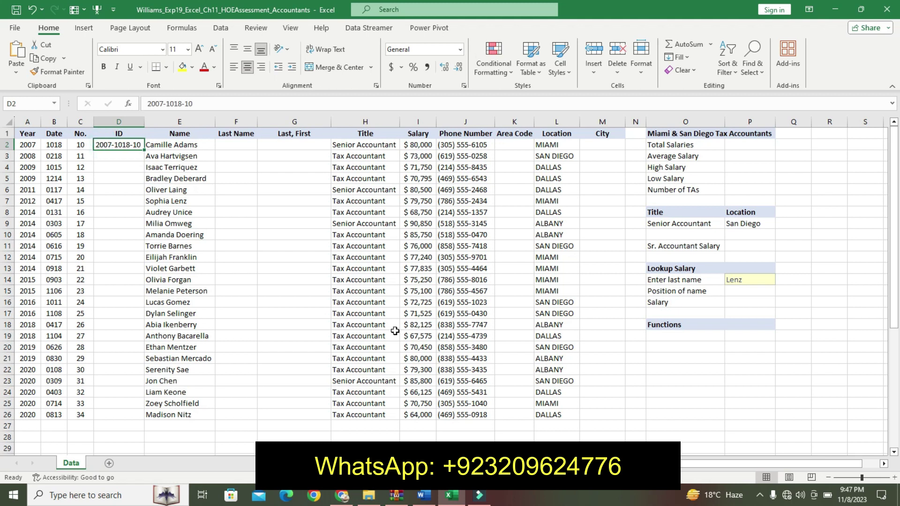
- Flash Fill the remaining IDs down D3:D26
key(alt+Tab)
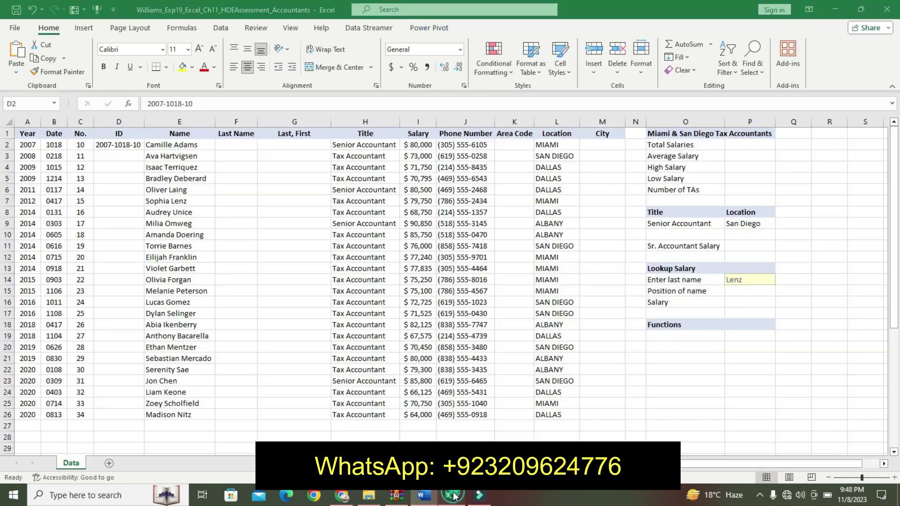
click(451, 495)
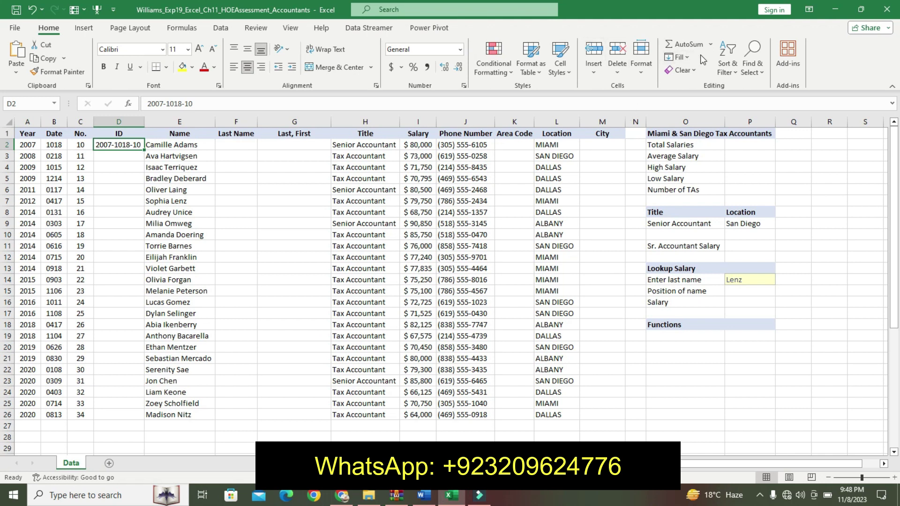
click(683, 56)
click(698, 182)
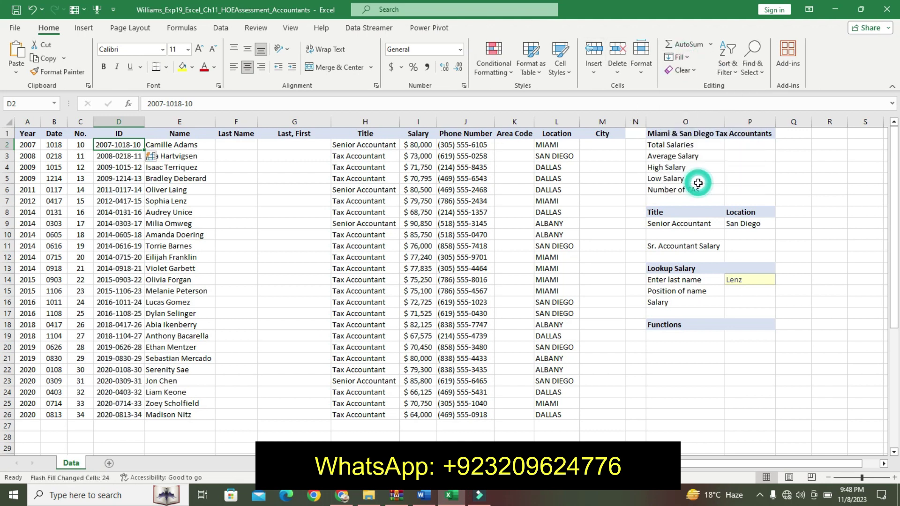
key(Down)
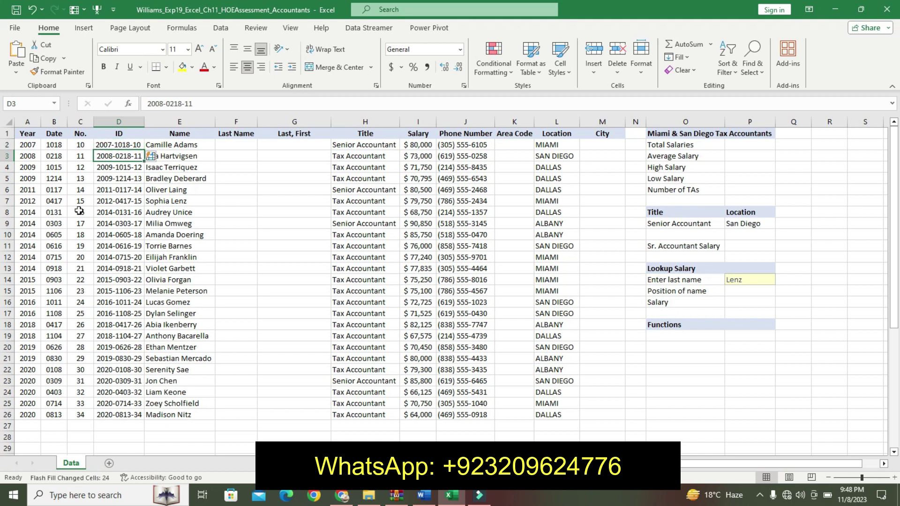
- Undo step 2's formatting and highlight step 3's first paragraph yellow
click(422, 497)
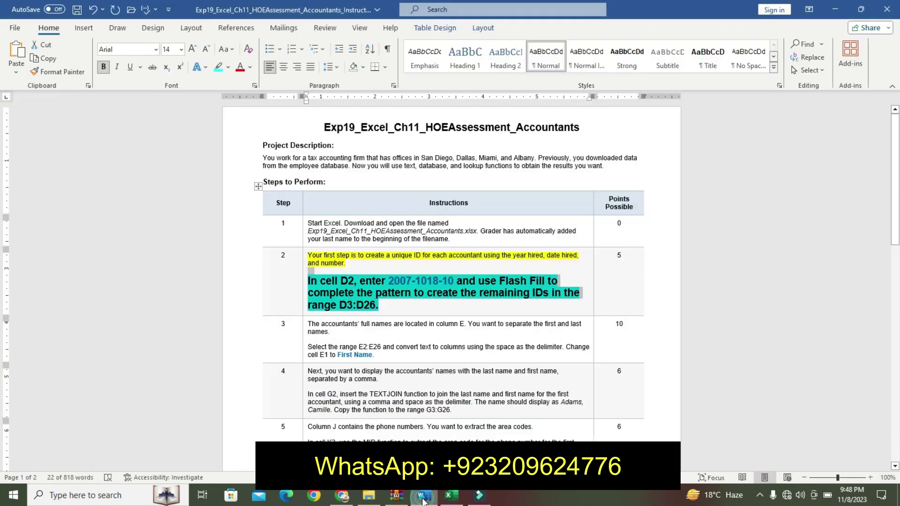
click(500, 314)
key(ctrl+z)
key(ctrl+z)
key(ctrl+z)
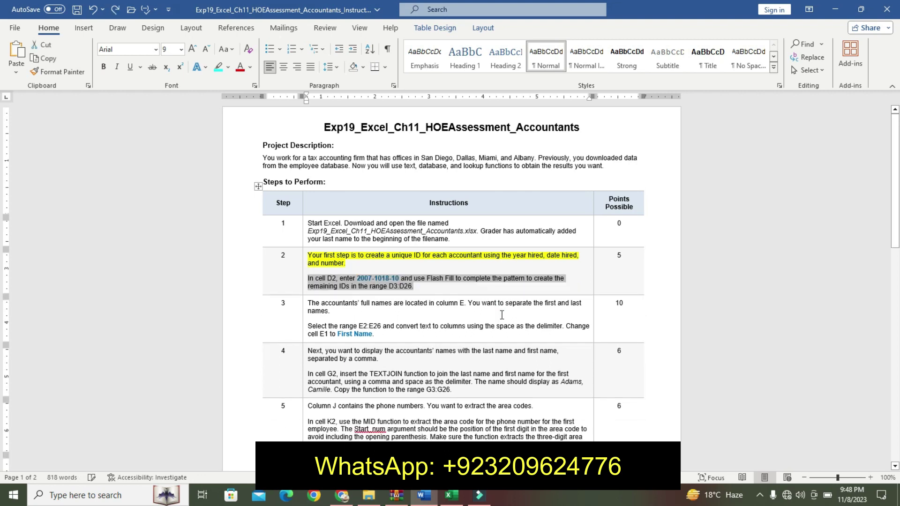
key(ctrl+z)
key(Return)
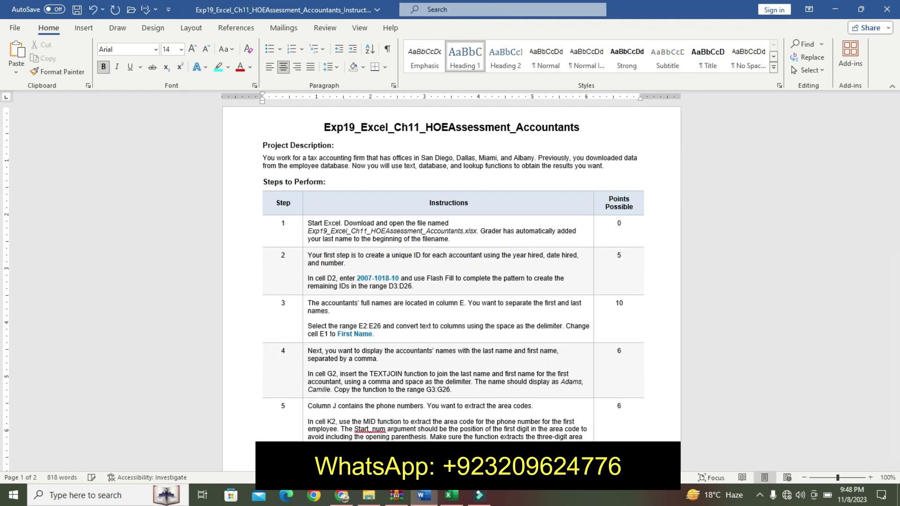
drag(895, 135, 895, 162)
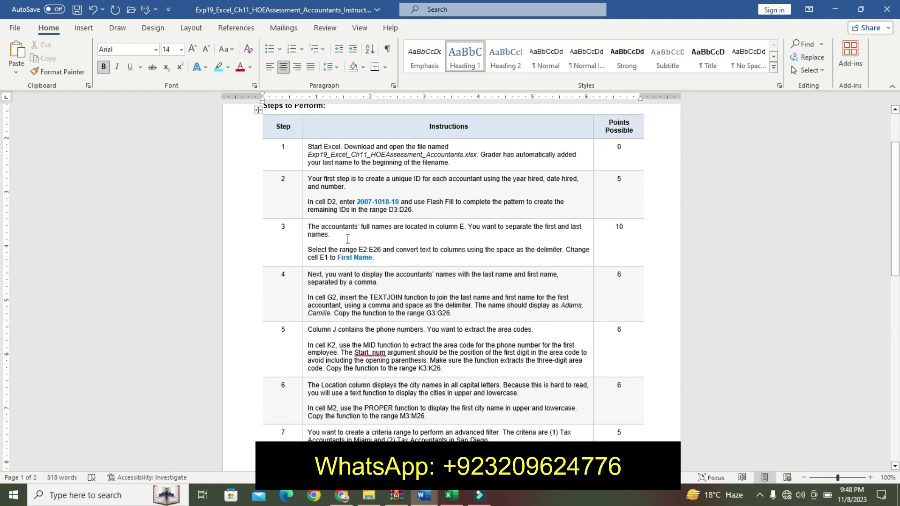
triple_click(309, 229)
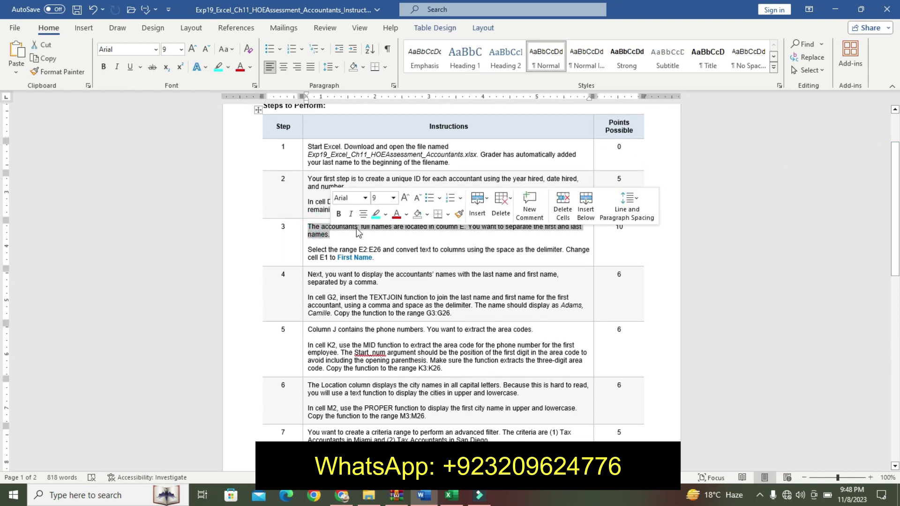
click(385, 215)
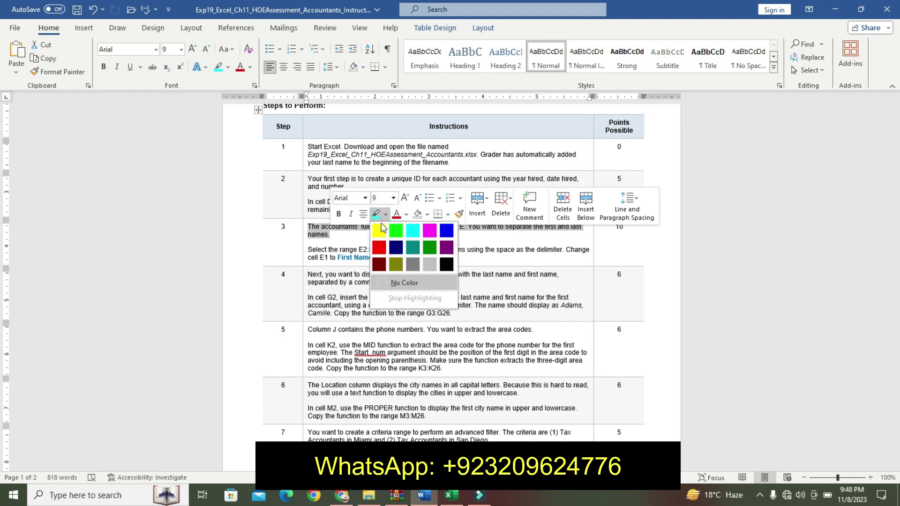
click(381, 229)
- Make step 3's Text to Columns instruction 12 pt, bold and turquoise-highlighted
triple_click(307, 249)
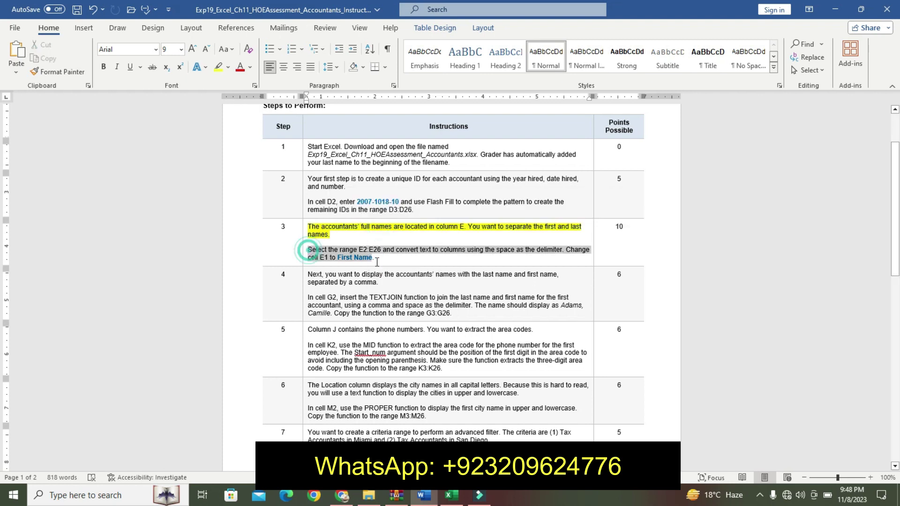
click(450, 226)
click(453, 289)
click(394, 242)
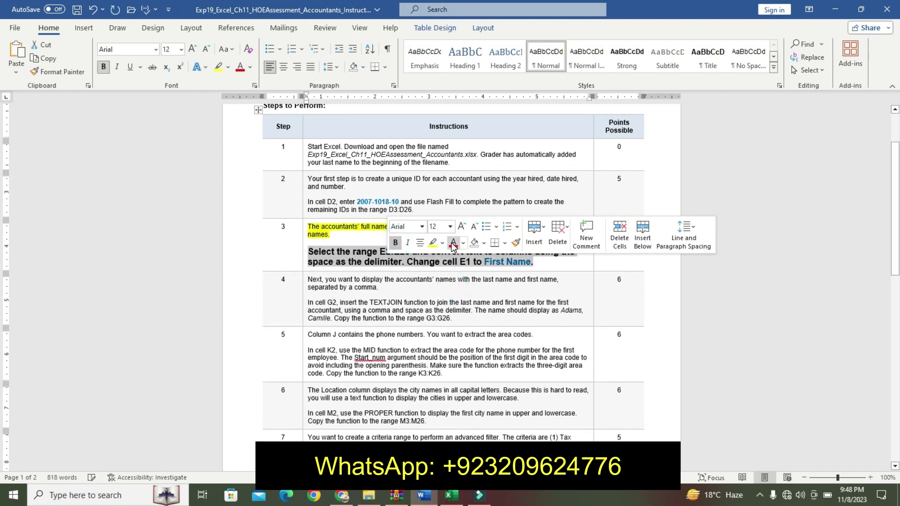
click(444, 243)
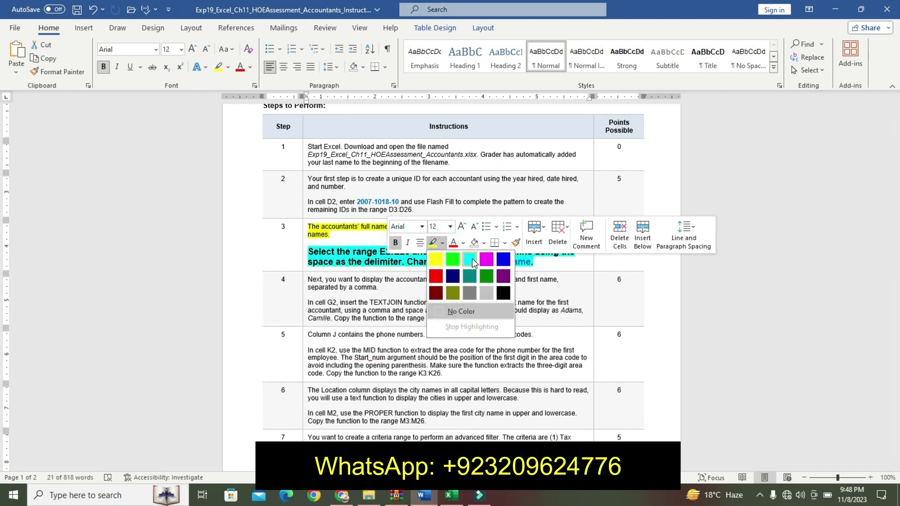
click(471, 258)
click(379, 260)
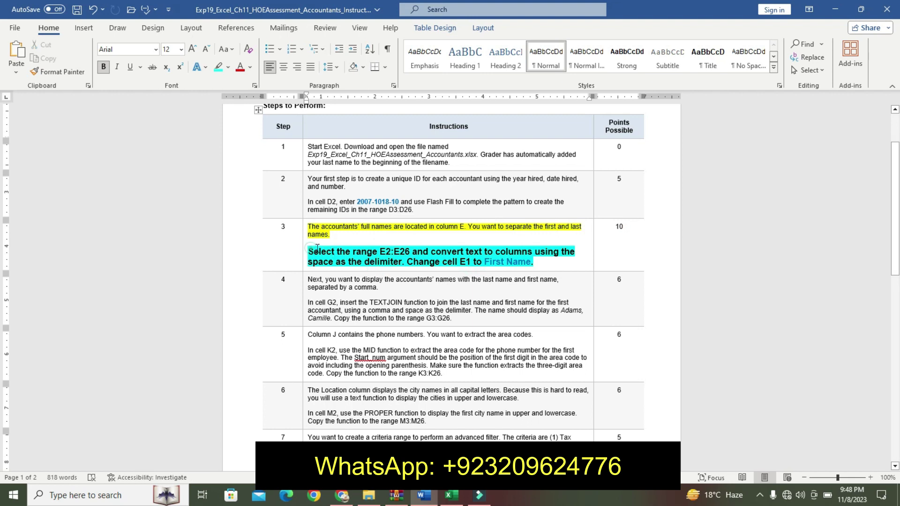
drag(317, 249, 532, 262)
click(387, 252)
drag(387, 252, 402, 252)
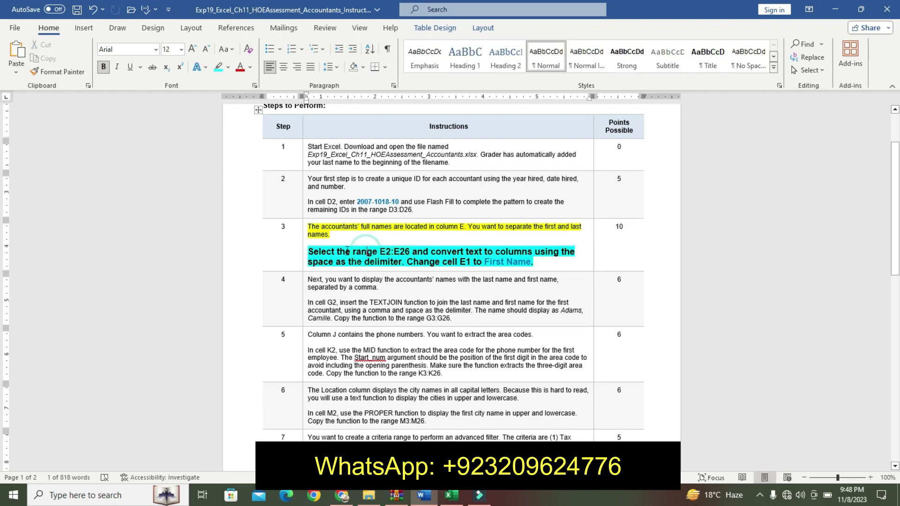
drag(308, 251, 553, 261)
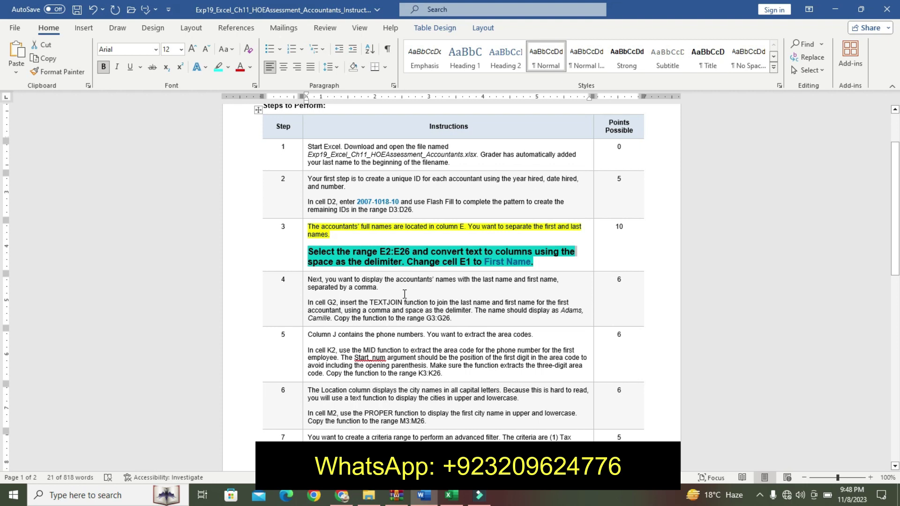
- Select E2:E26 and split the names on spaces with Text to Columns
click(449, 496)
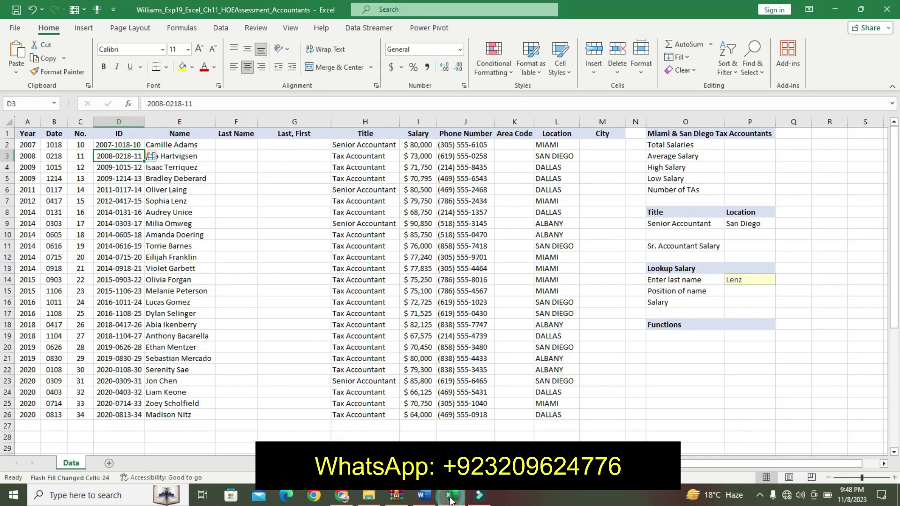
click(41, 106)
text(E2:E26)
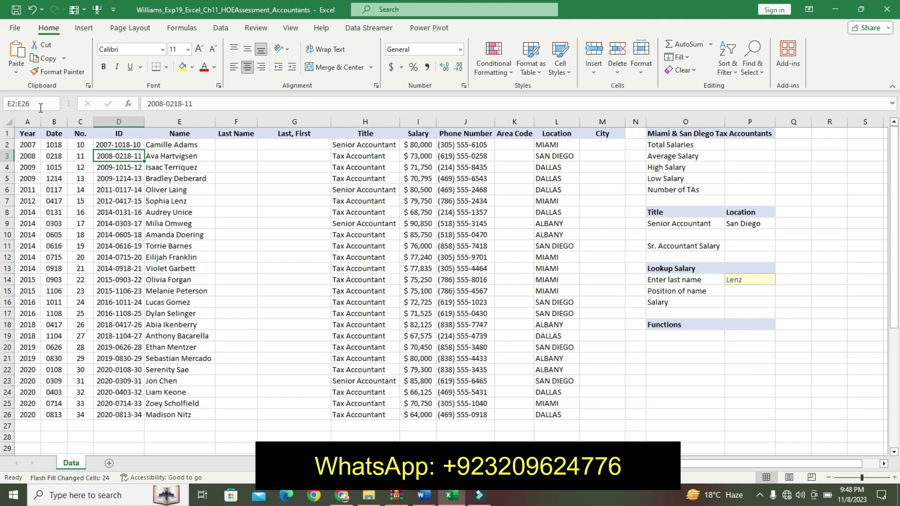
key(Return)
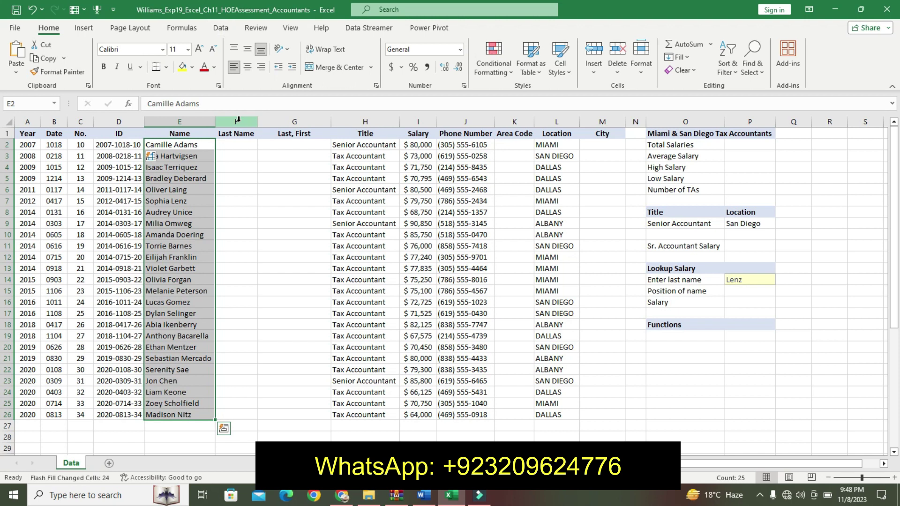
click(221, 29)
click(435, 74)
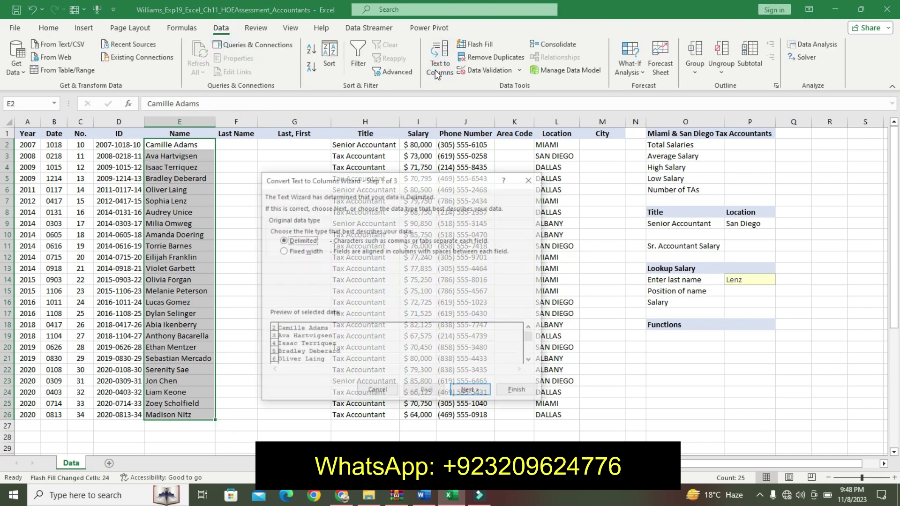
click(469, 392)
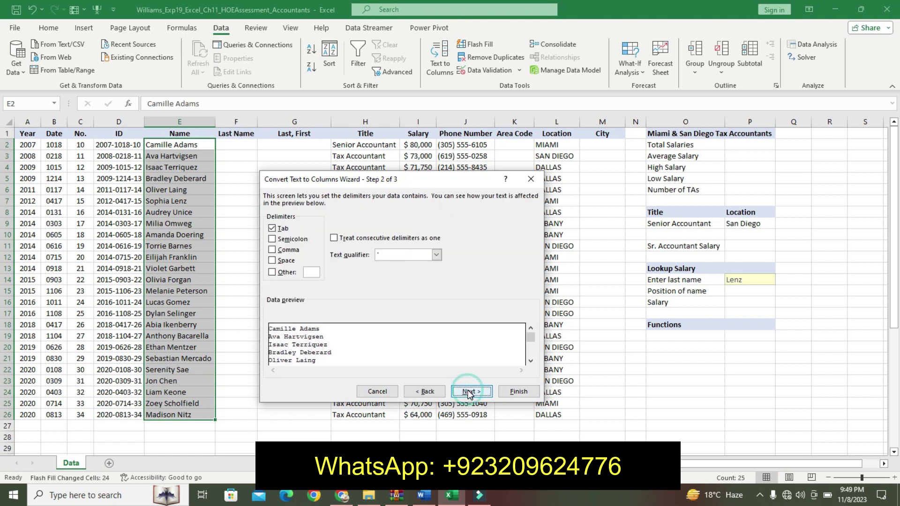
click(286, 261)
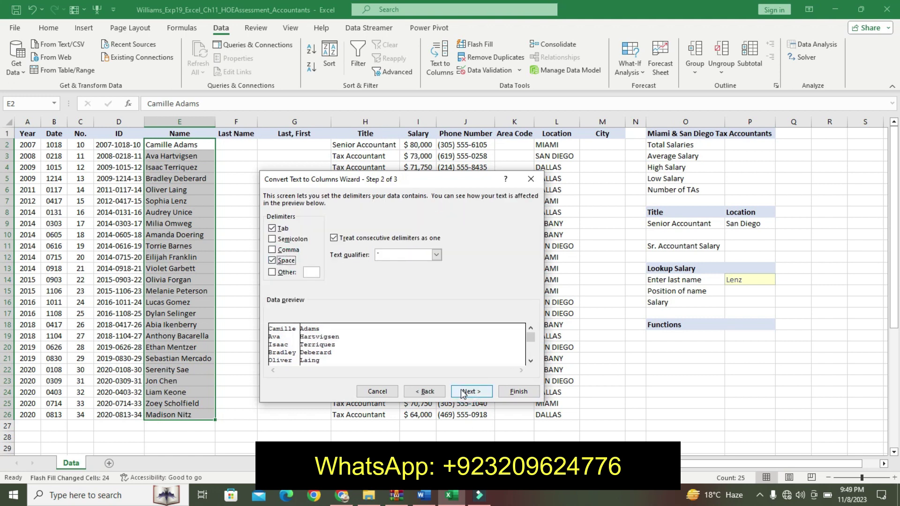
click(423, 495)
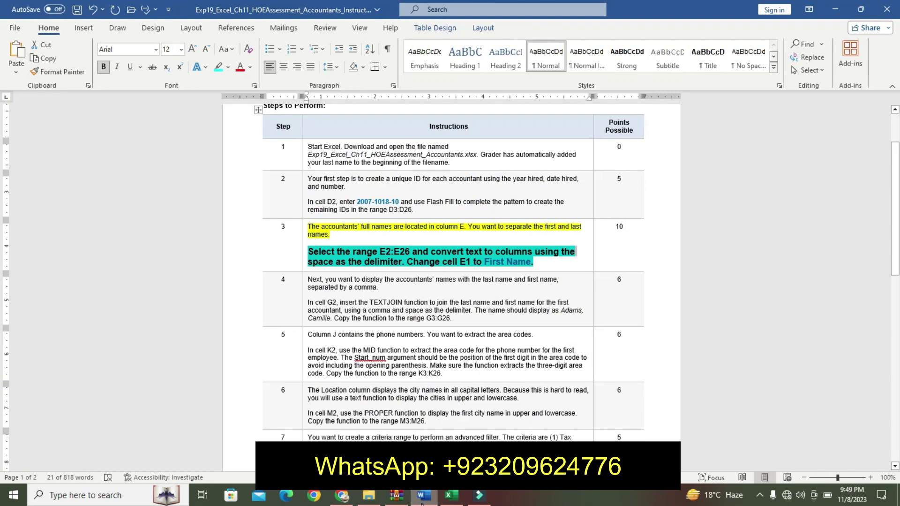
click(451, 495)
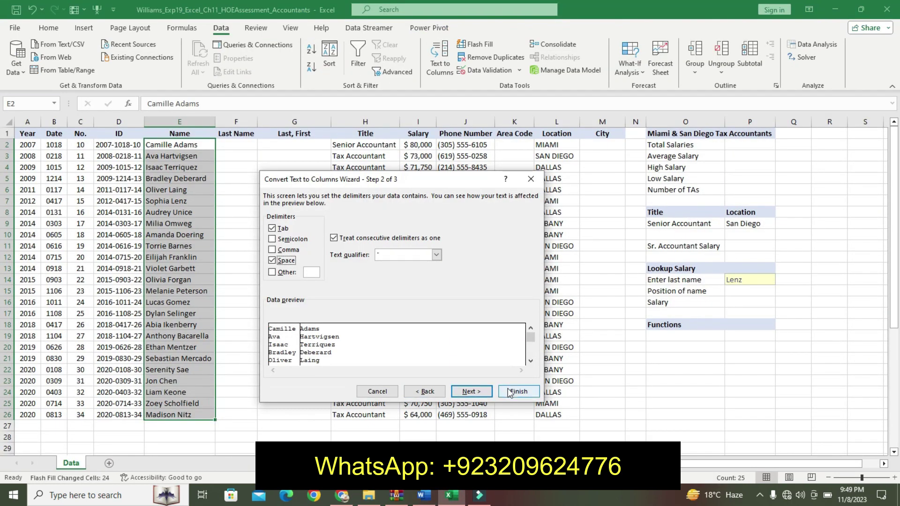
click(510, 393)
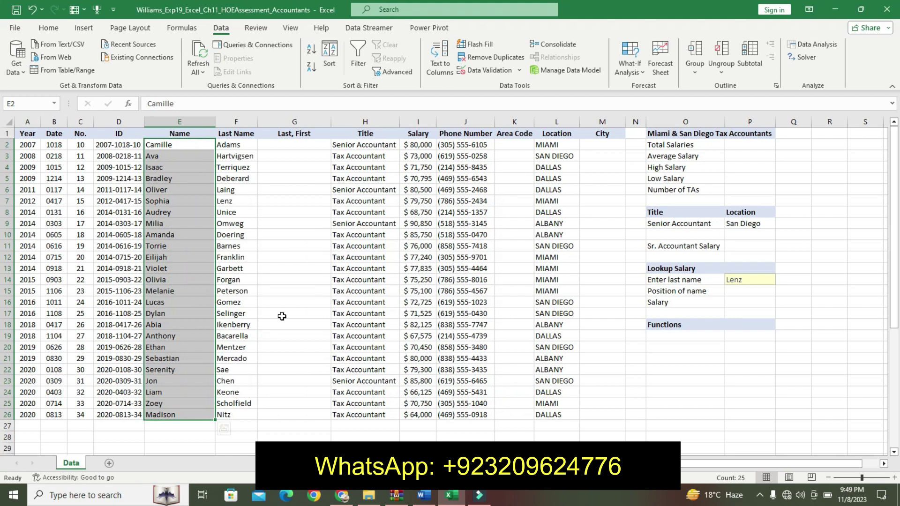
- Rerun Text to Columns with the Tab delimiter unchecked, then close the wizard
click(439, 59)
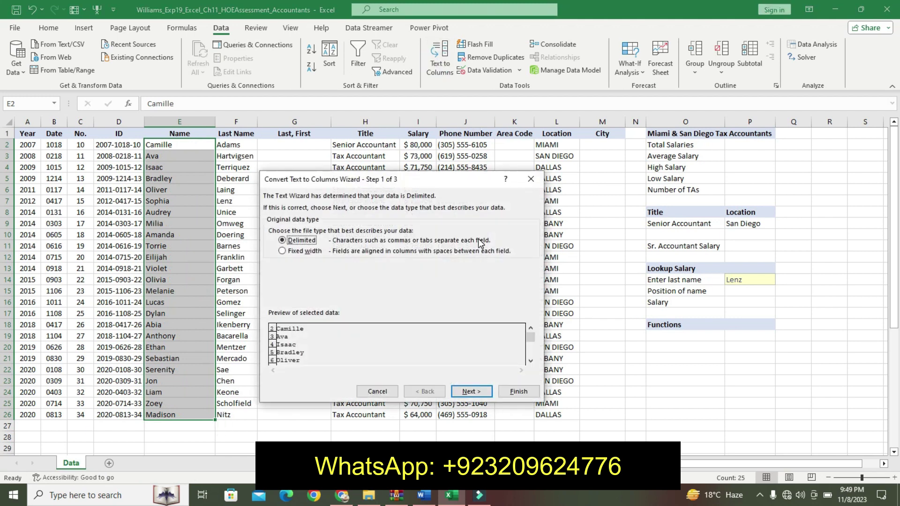
click(471, 392)
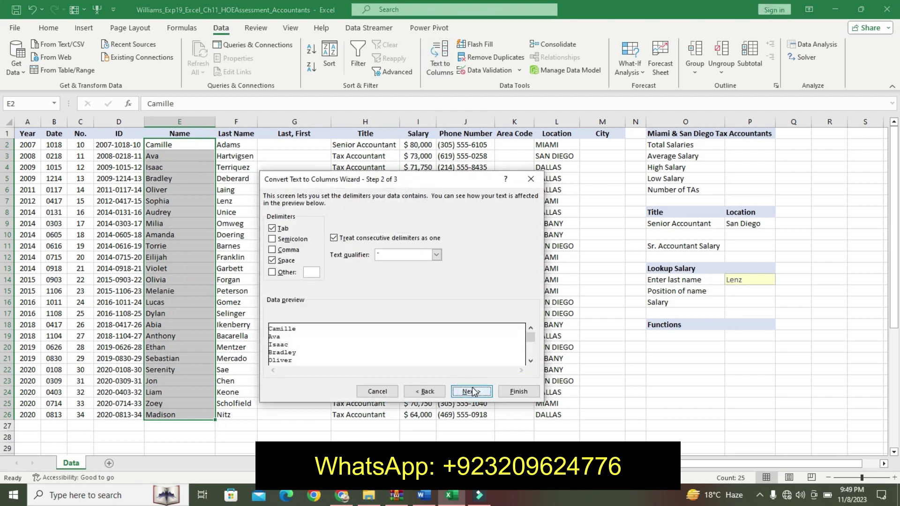
click(272, 228)
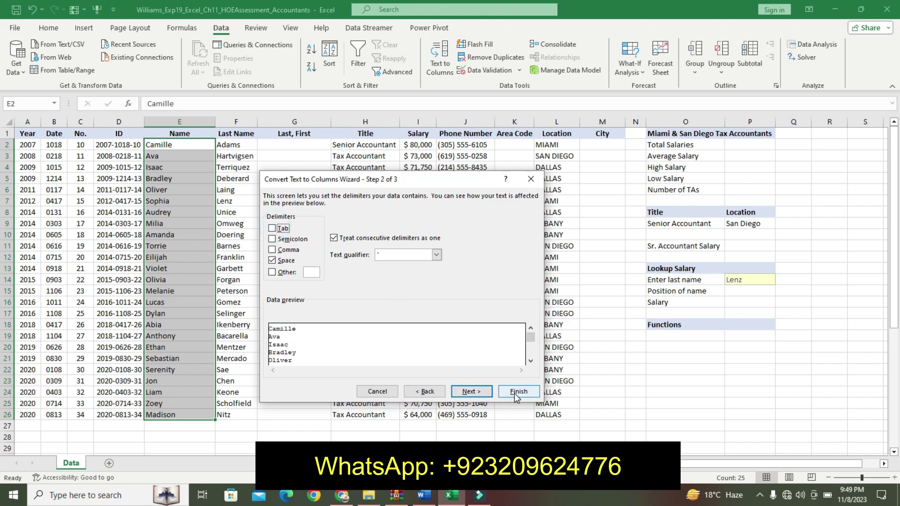
click(515, 393)
click(440, 63)
click(478, 388)
click(472, 389)
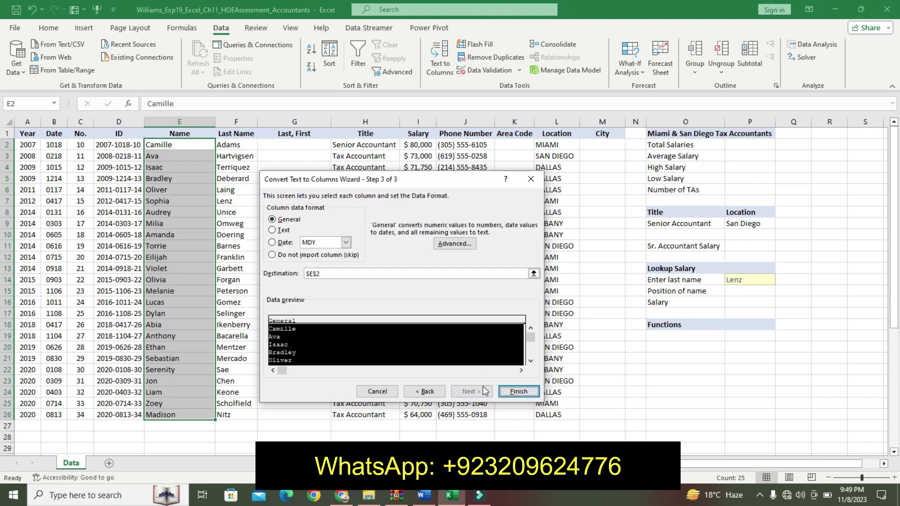
click(533, 177)
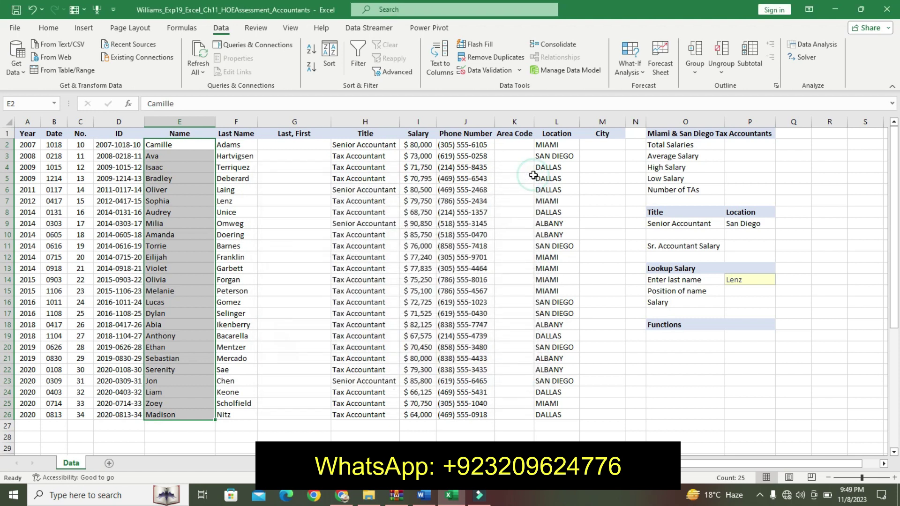
click(432, 497)
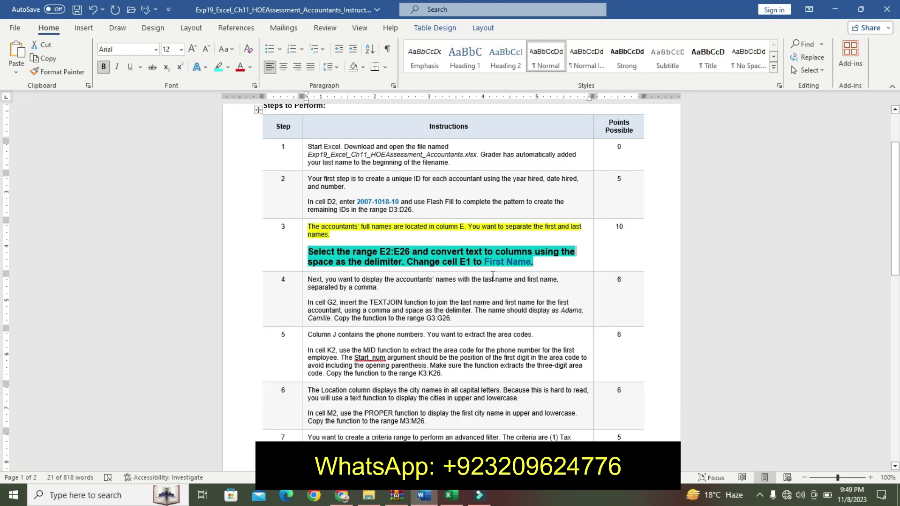
- Replace the E1 header 'Name' with 'First Name', as worded in step 3
click(487, 260)
drag(485, 260, 527, 265)
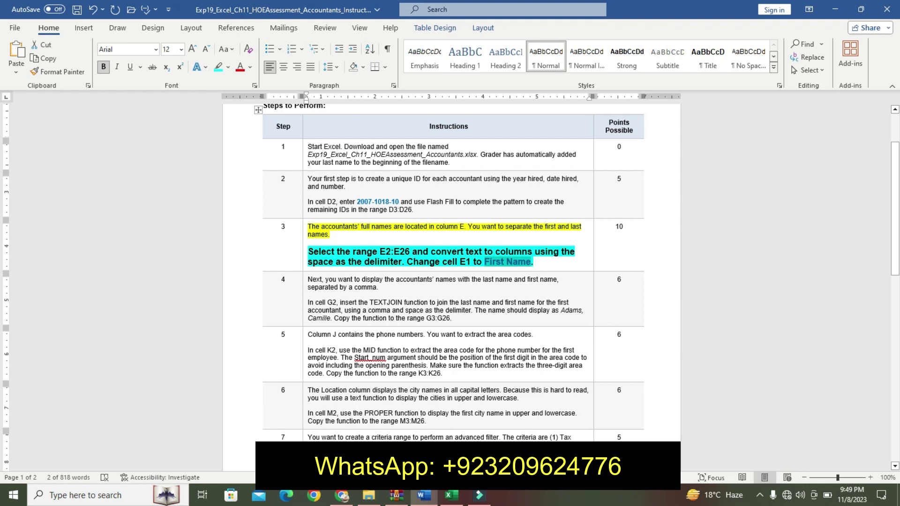
click(451, 496)
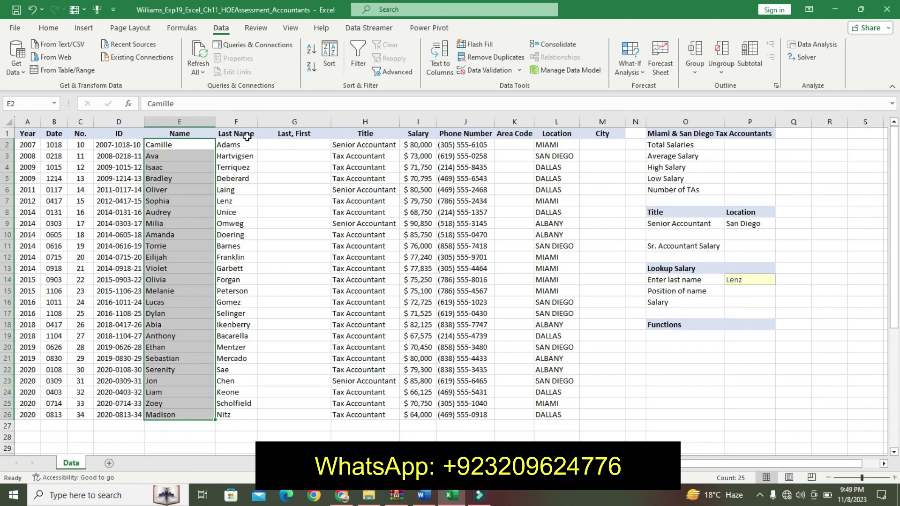
click(218, 133)
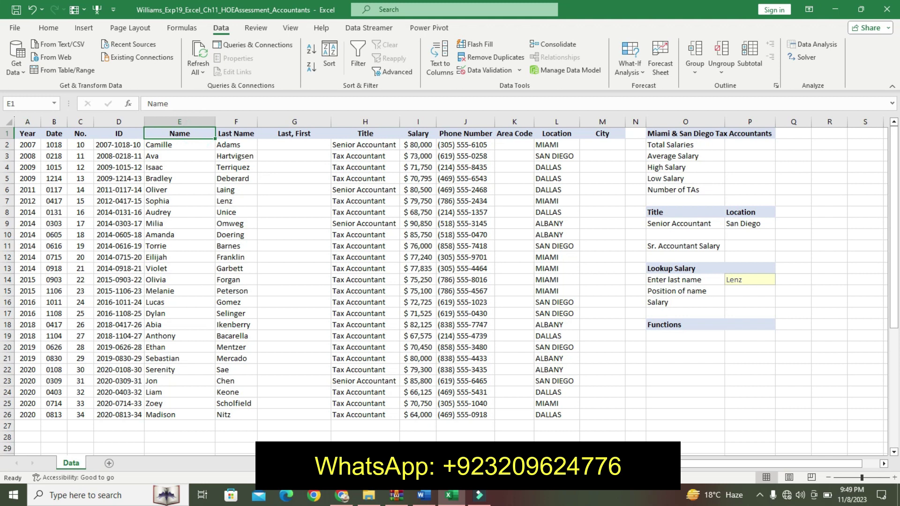
click(422, 496)
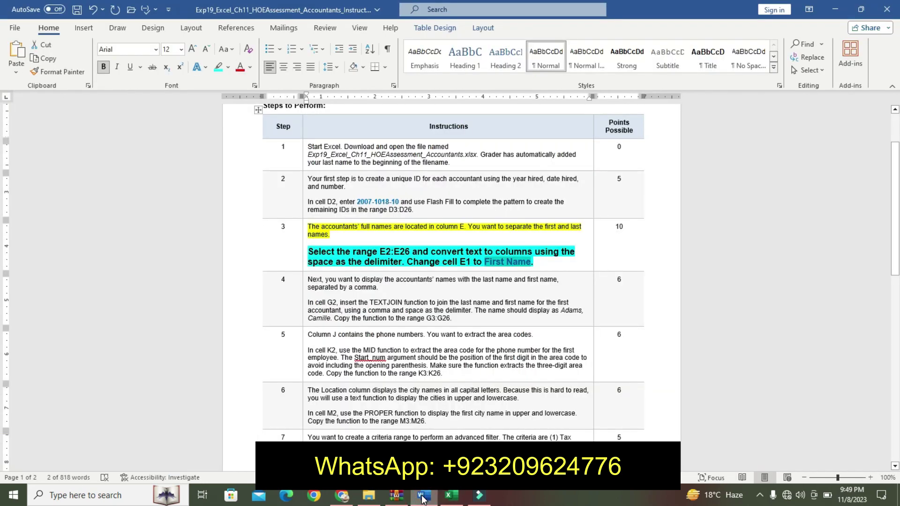
click(450, 496)
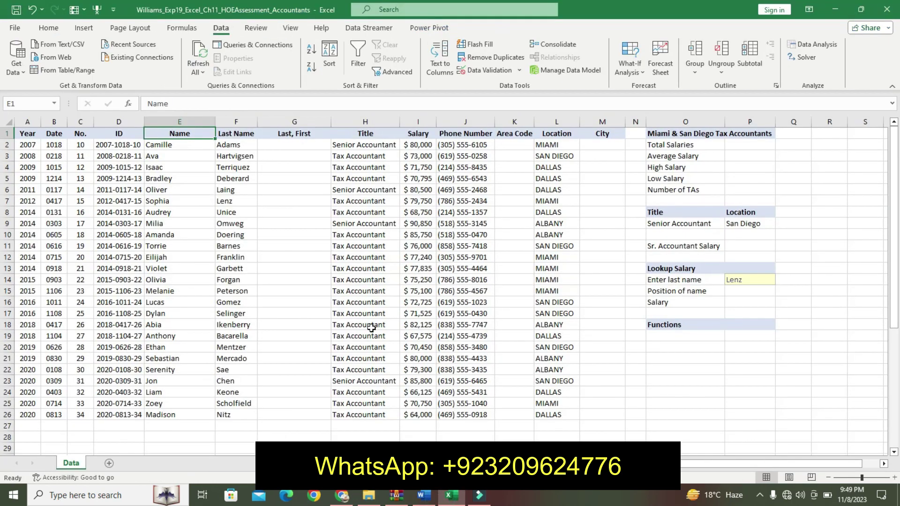
click(200, 103)
text(First Name)
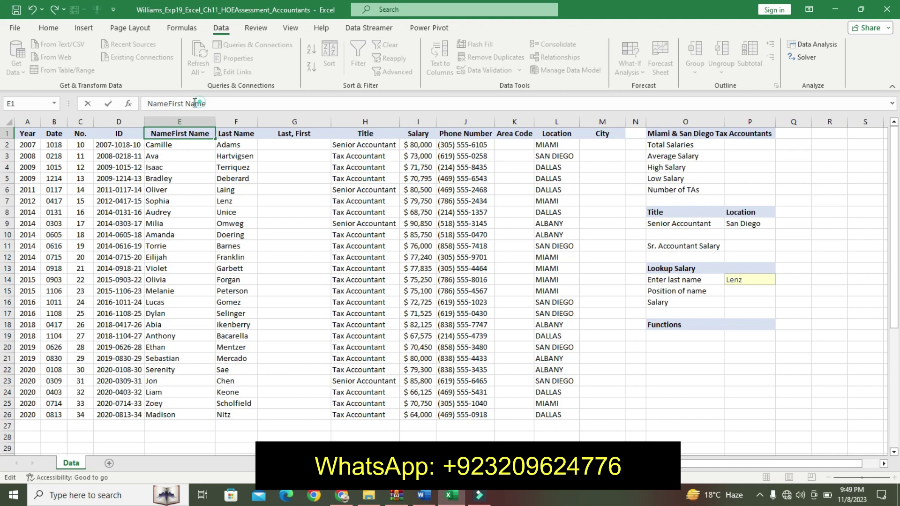
drag(201, 104, 149, 103)
text(e)
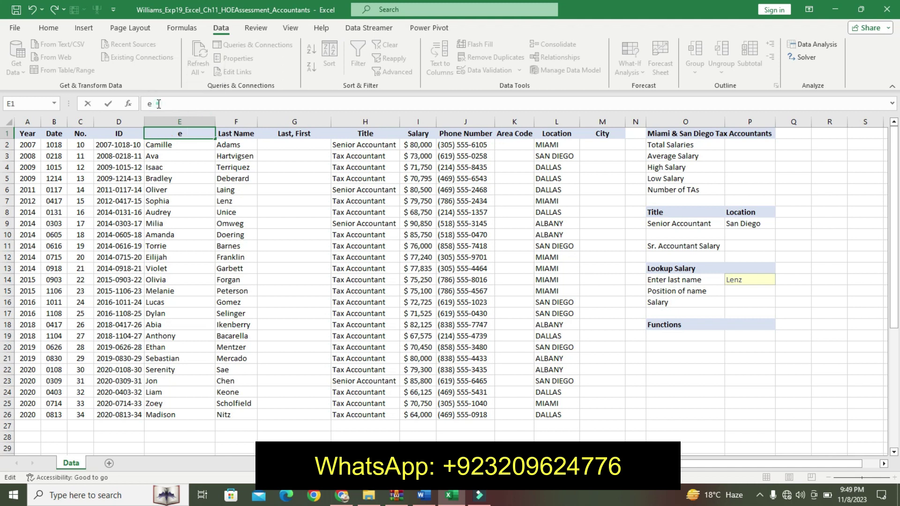
text(First Name)
key(Return)
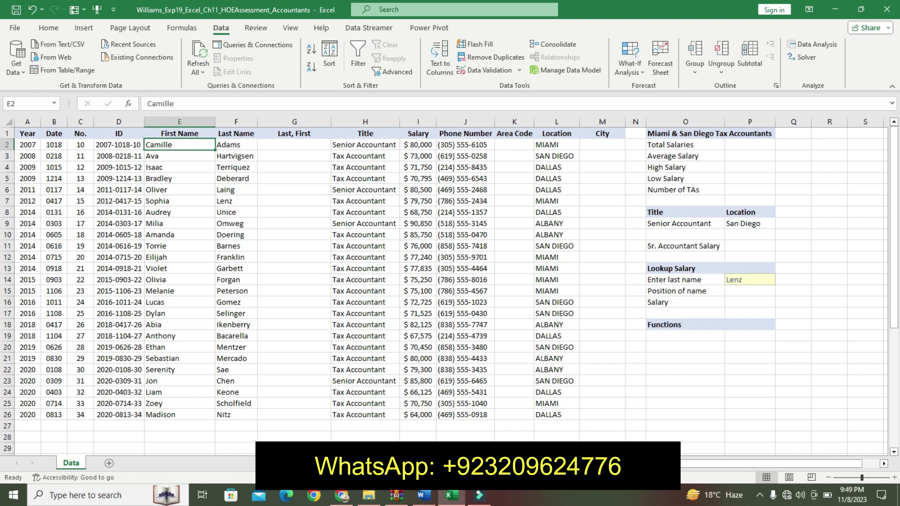
click(423, 495)
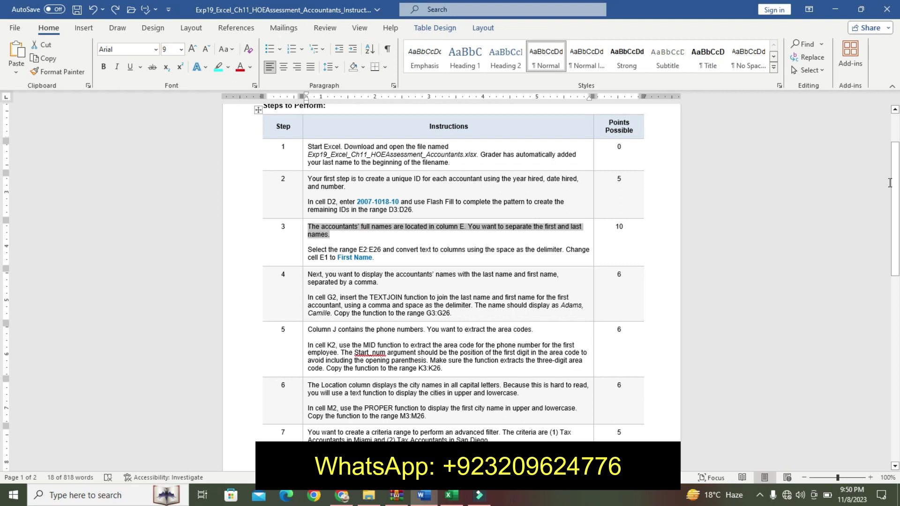
- Highlight step 4's first paragraph yellow
scroll(321, 275, down, 1)
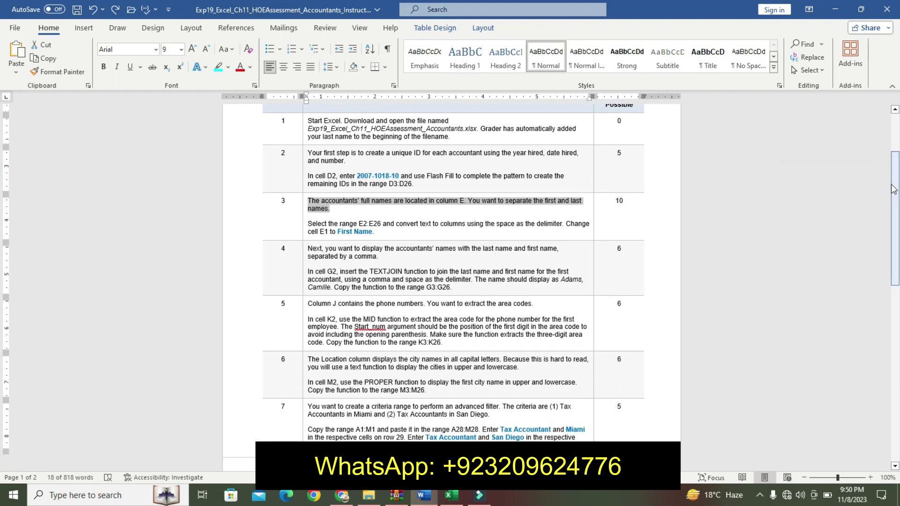
triple_click(305, 252)
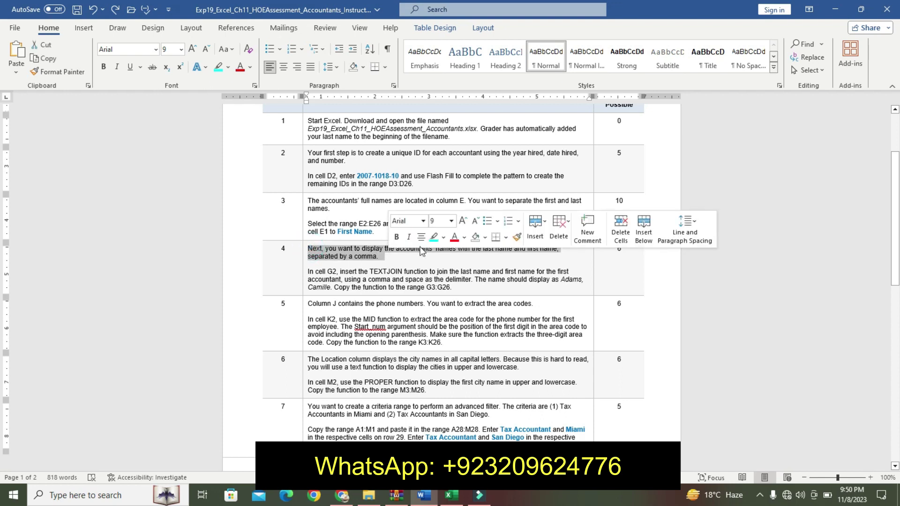
click(443, 237)
click(433, 247)
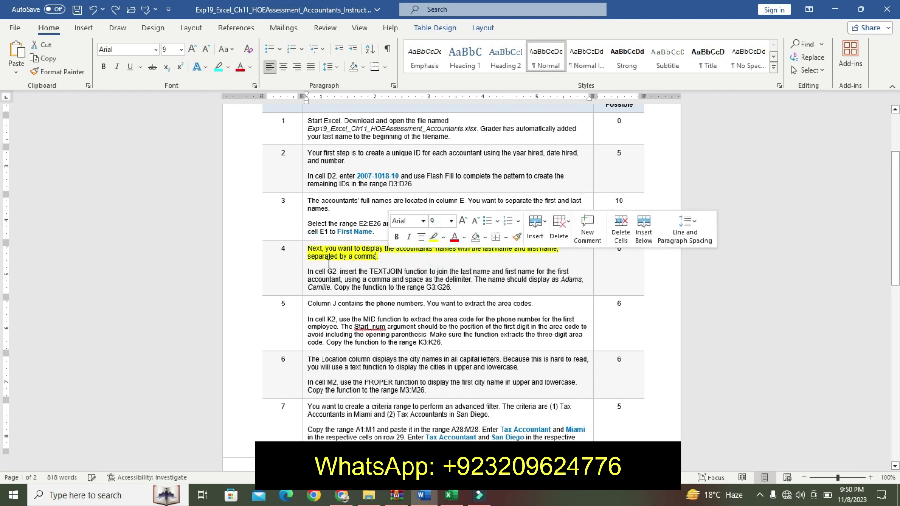
- Make step 4's TEXTJOIN instruction paragraph 12 pt, bold and turquoise-highlighted
triple_click(328, 277)
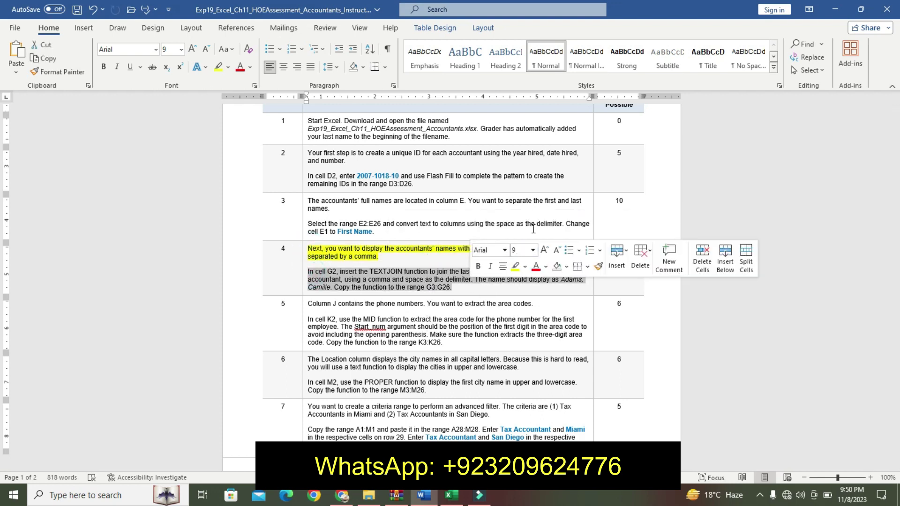
click(532, 249)
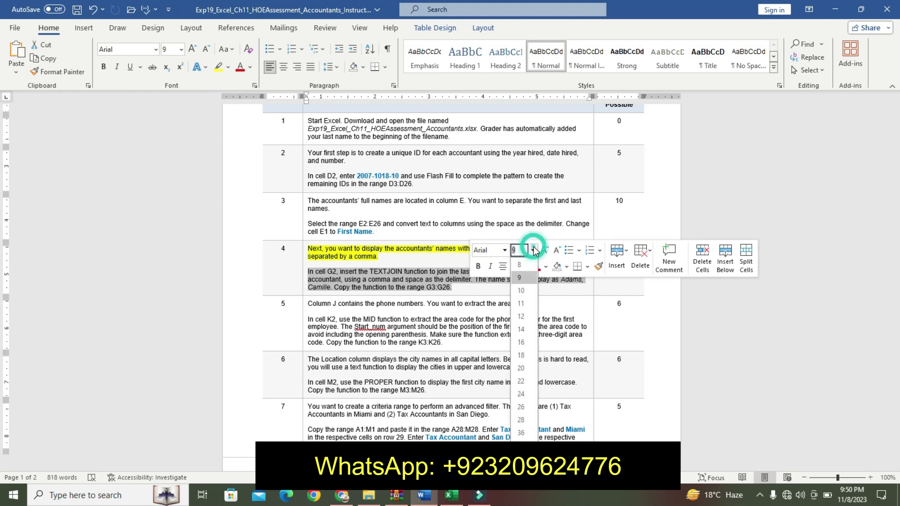
click(520, 317)
click(478, 266)
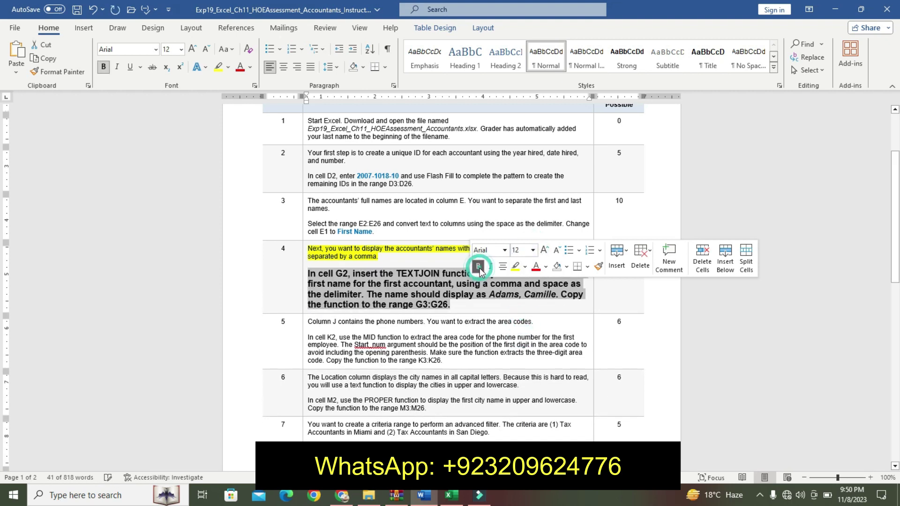
click(525, 267)
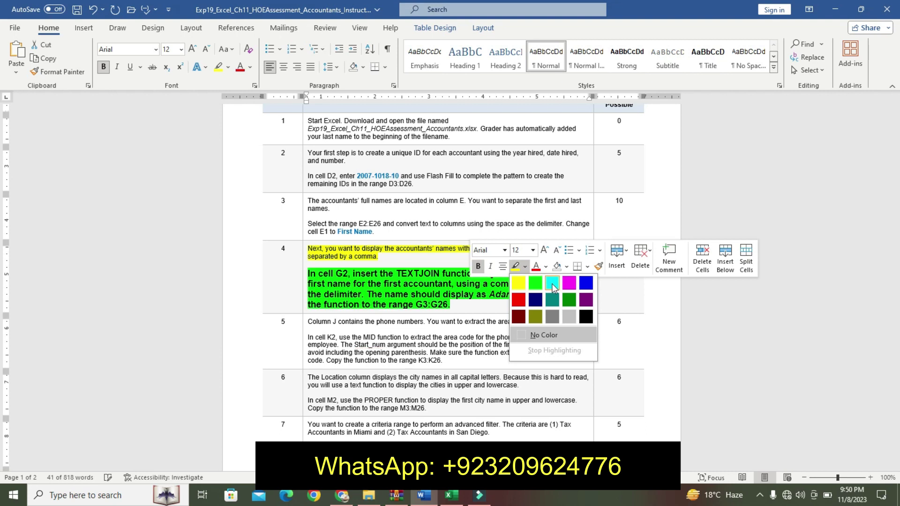
click(552, 282)
click(324, 294)
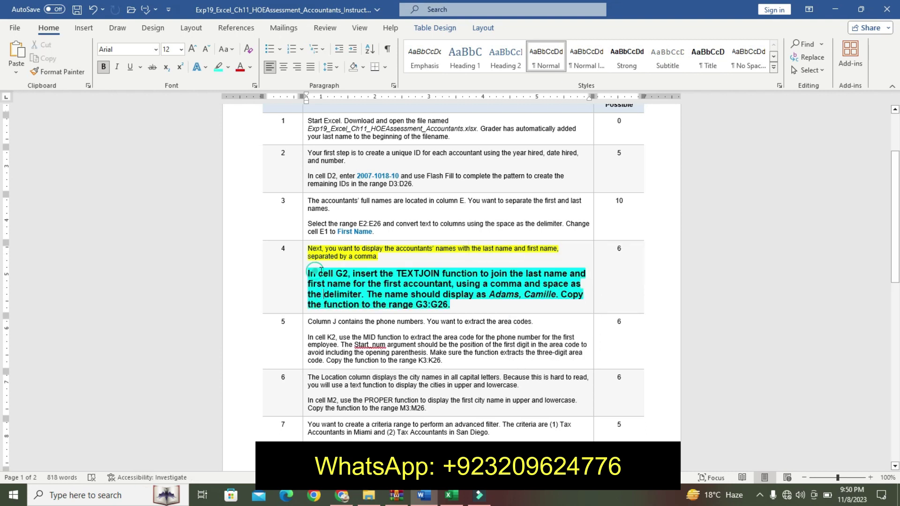
drag(307, 273, 459, 302)
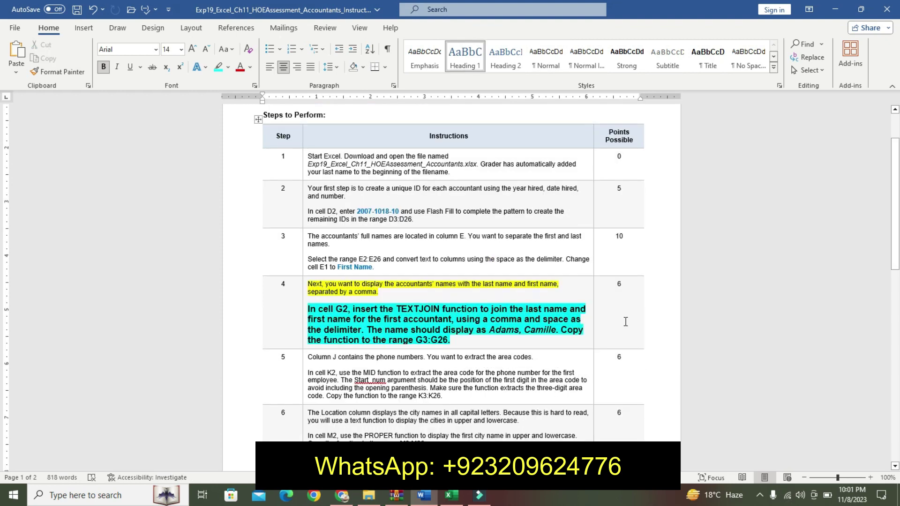
mouse_move(317, 310)
mouse_down()
mouse_move(488, 338)
mouse_move(476, 341)
mouse_up()
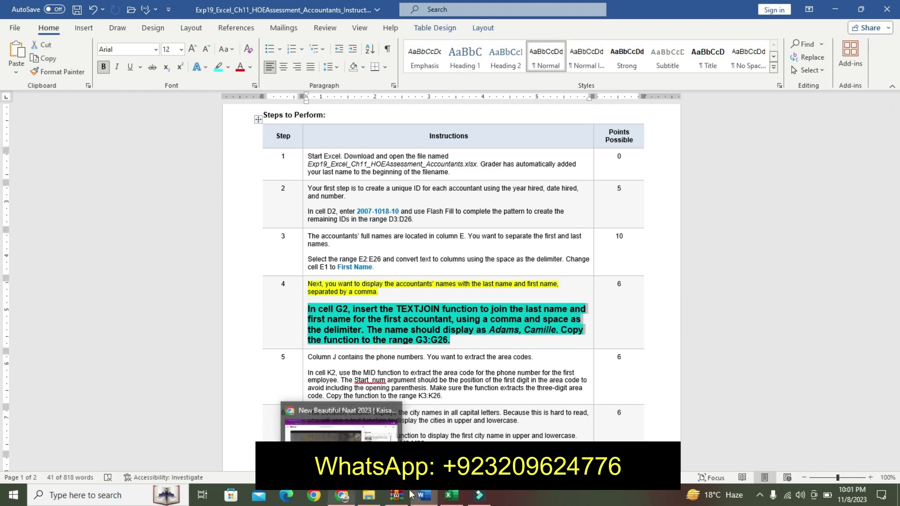
mouse_move(450, 496)
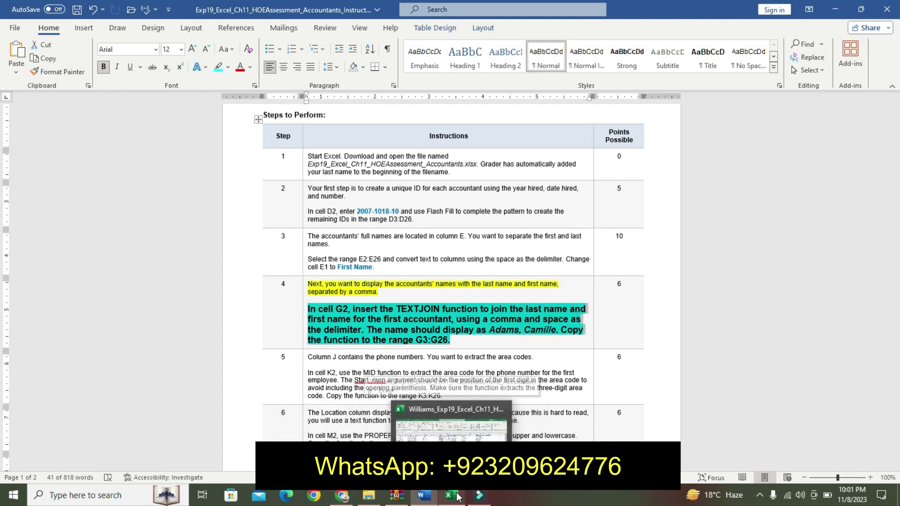
- Enter =TEXTJOIN in cell G2 via autocomplete and open its Function Arguments dialog
click(457, 496)
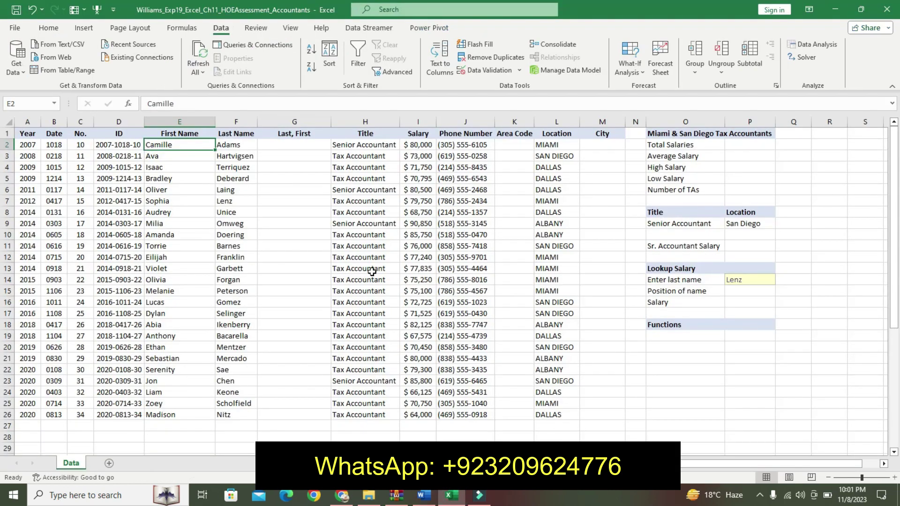
click(424, 496)
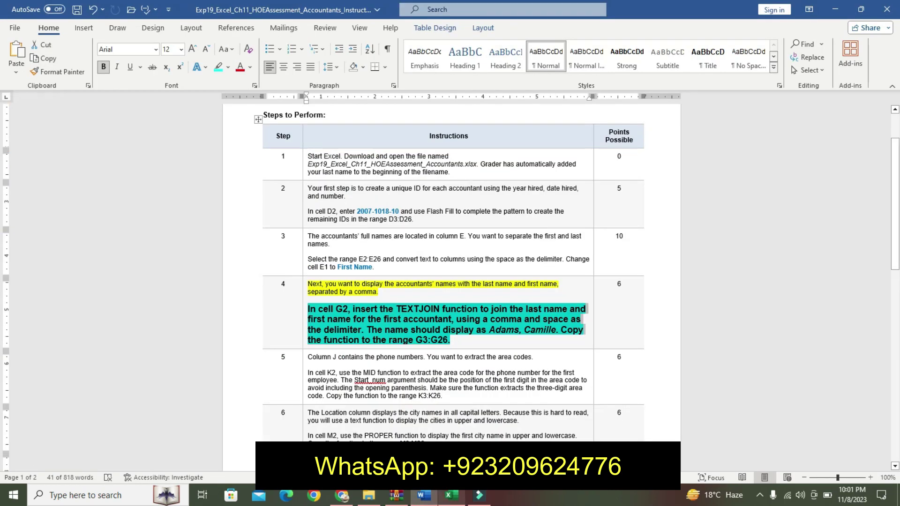
key(alt+Tab)
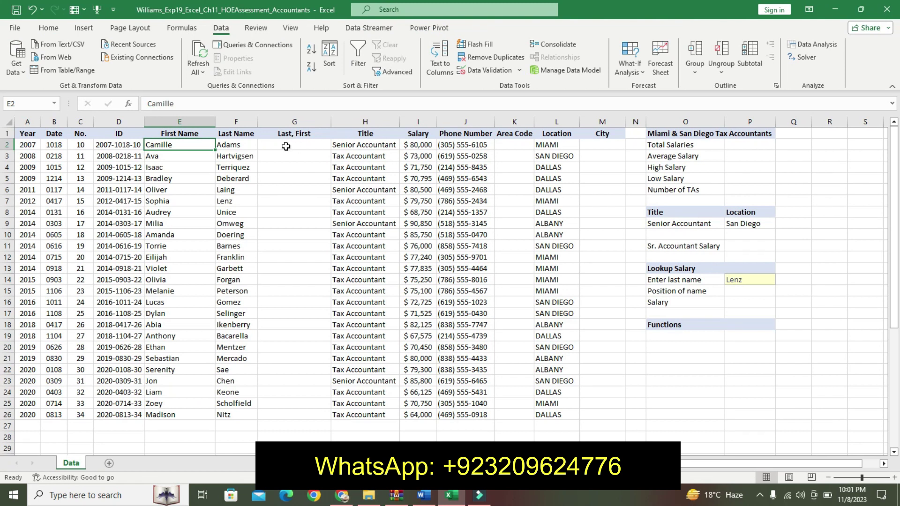
click(286, 145)
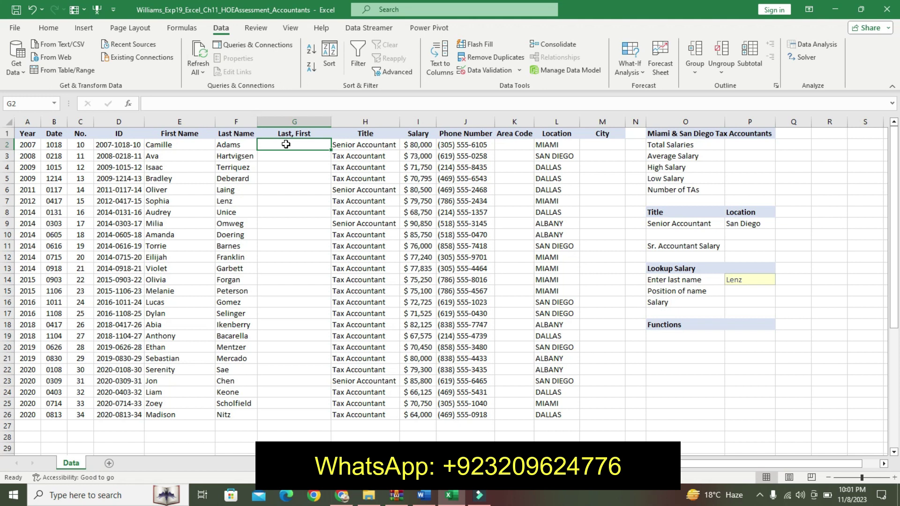
text(=)
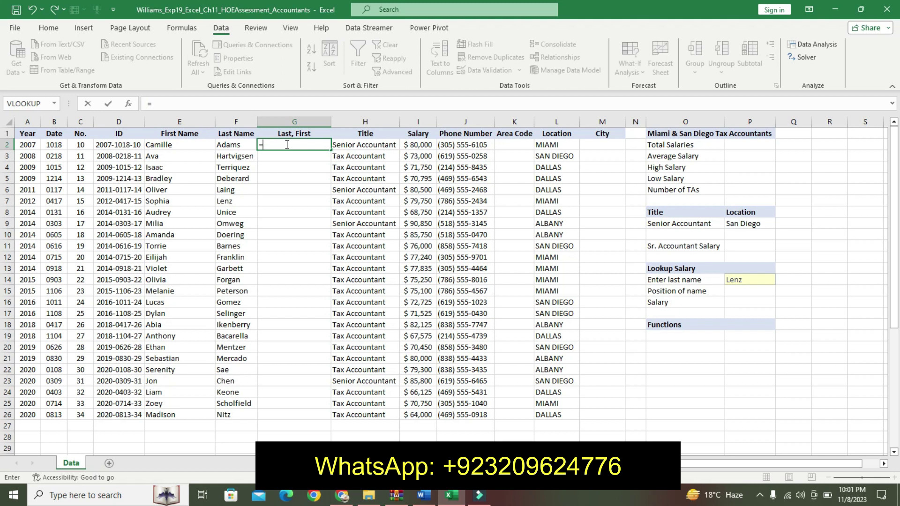
text(te)
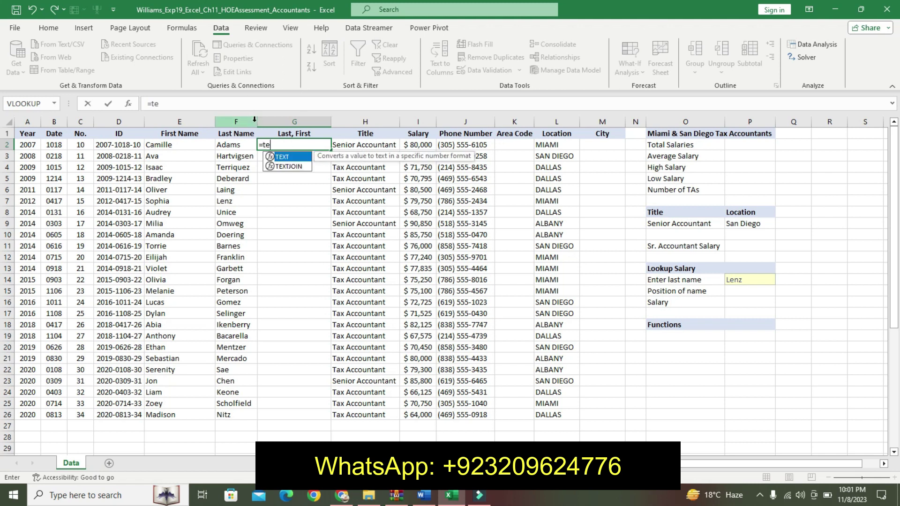
double_click(291, 166)
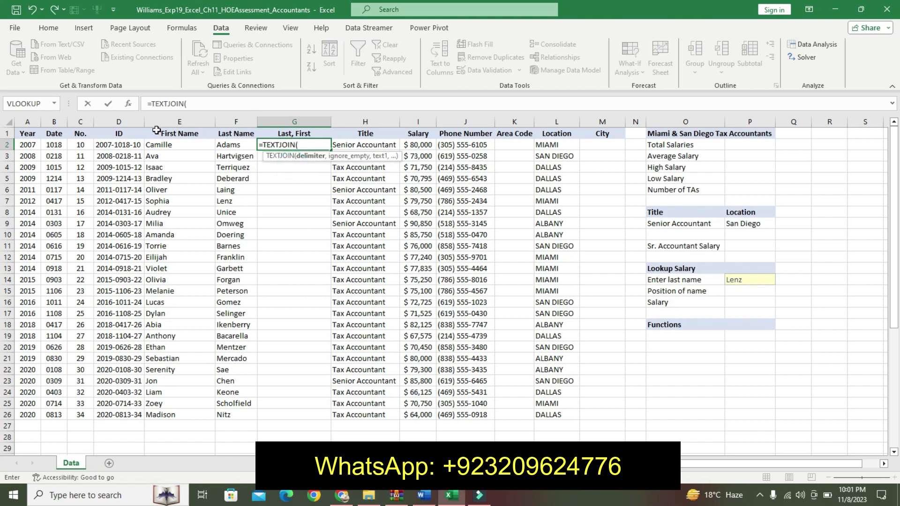
click(128, 104)
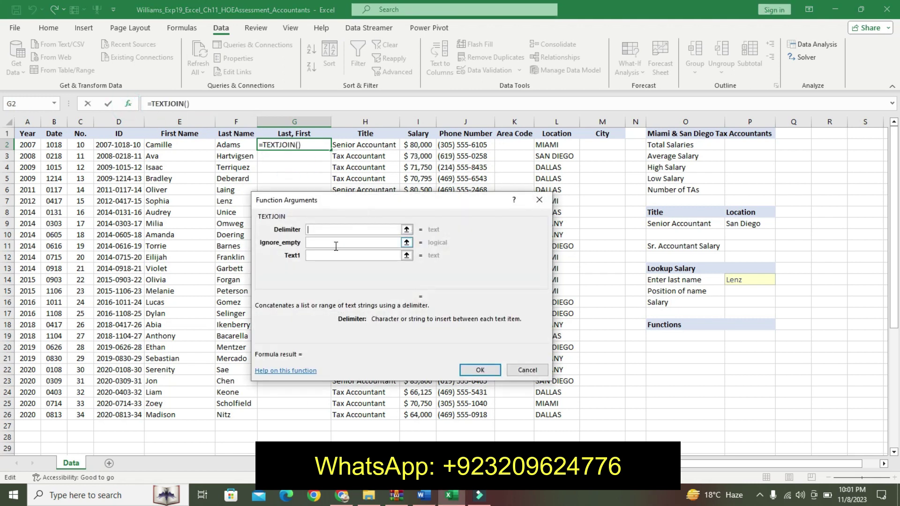
text(",")
click(335, 244)
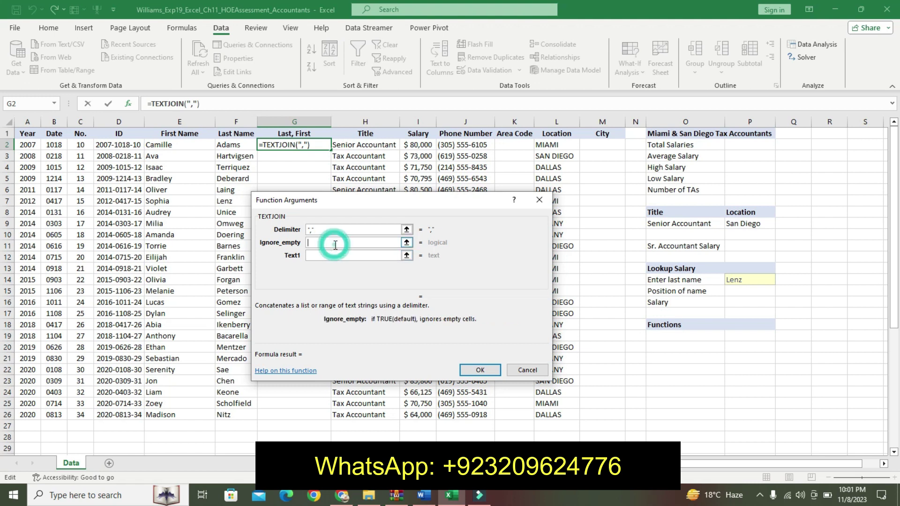
text(t)
key(BackSpace)
text(TRUE)
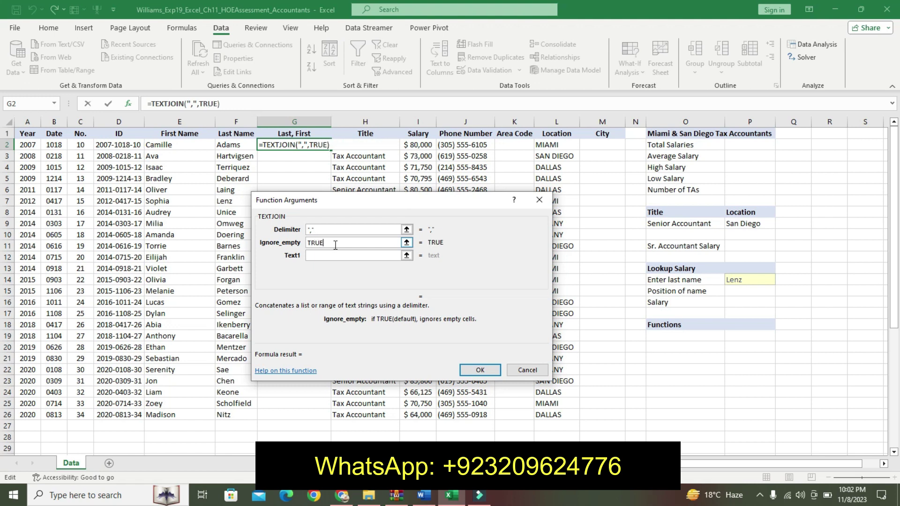
text(,)
key(BackSpace)
click(330, 256)
text(F2)
click(332, 269)
text(E2)
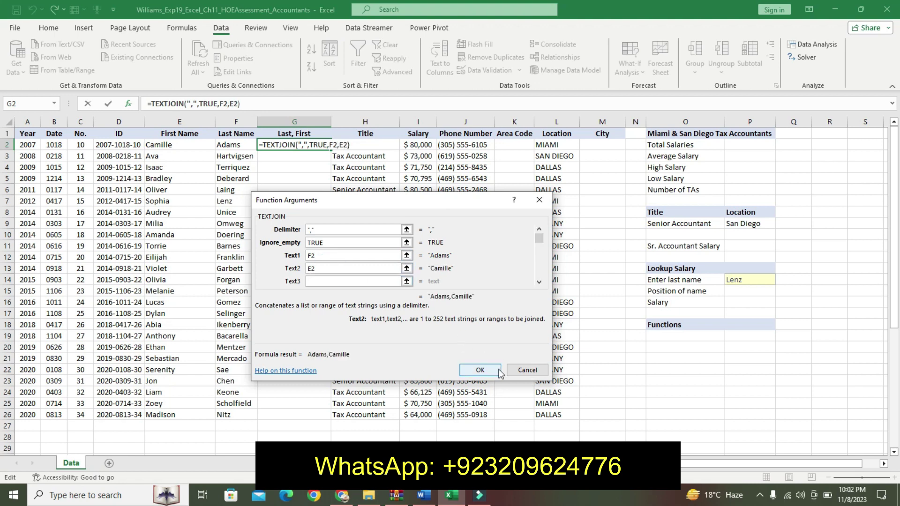
click(495, 370)
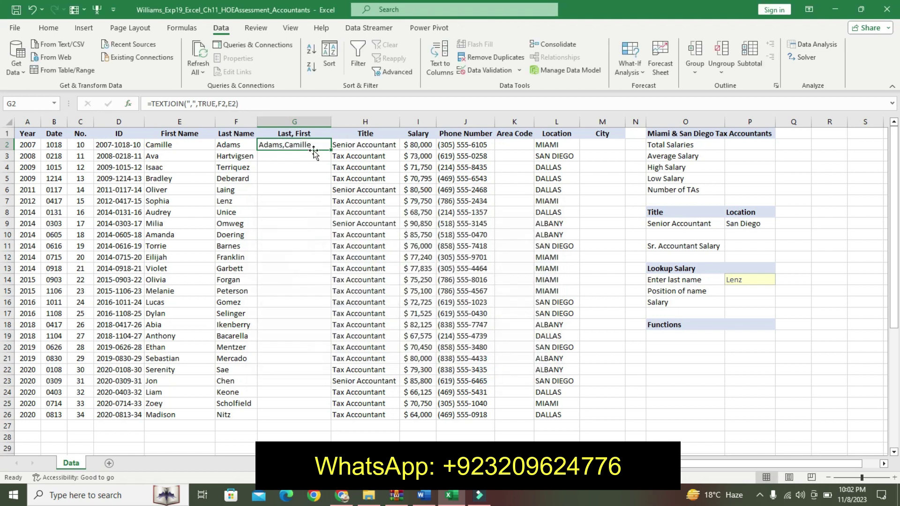
- Check step 4 of the Word instructions for the G3:G26 copy range
click(424, 495)
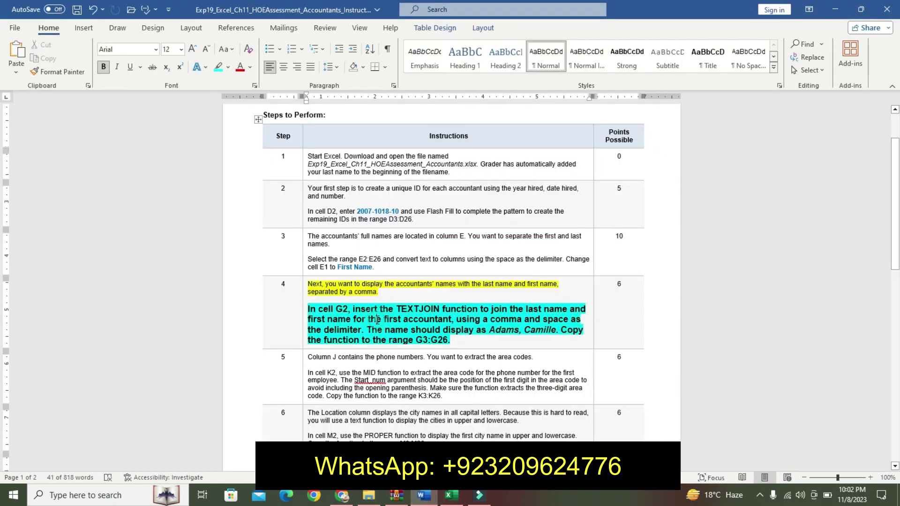
drag(418, 338, 424, 359)
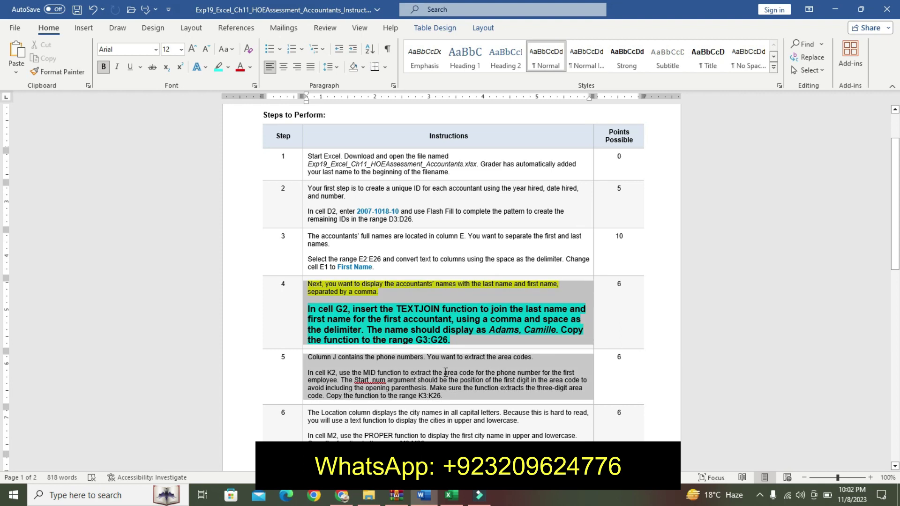
click(404, 347)
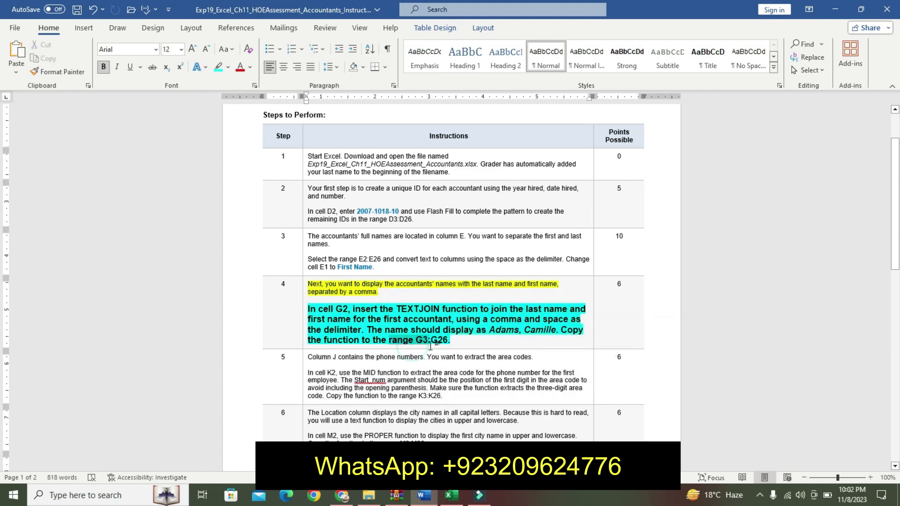
drag(450, 341, 389, 341)
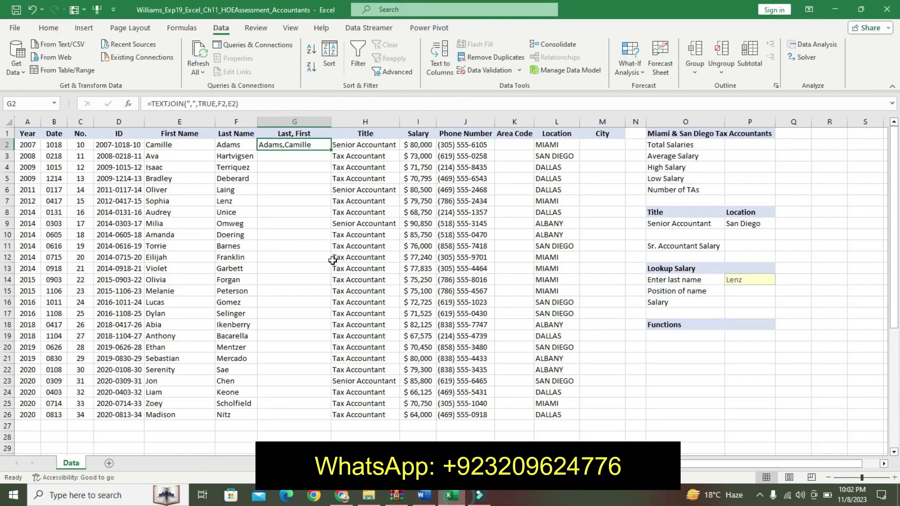
- Fill the TEXTJOIN formula from G2 down to G26 in the workbook
click(451, 495)
drag(331, 151, 293, 415)
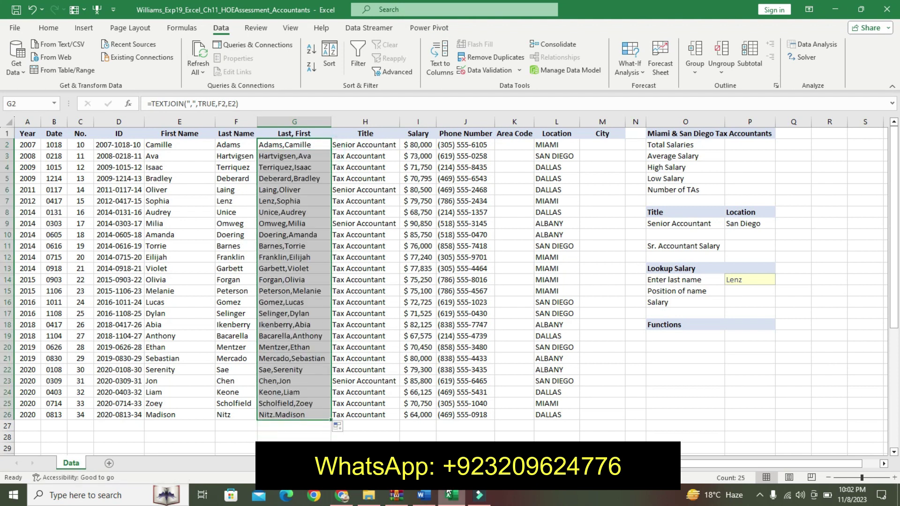
click(422, 498)
mouse_move(449, 496)
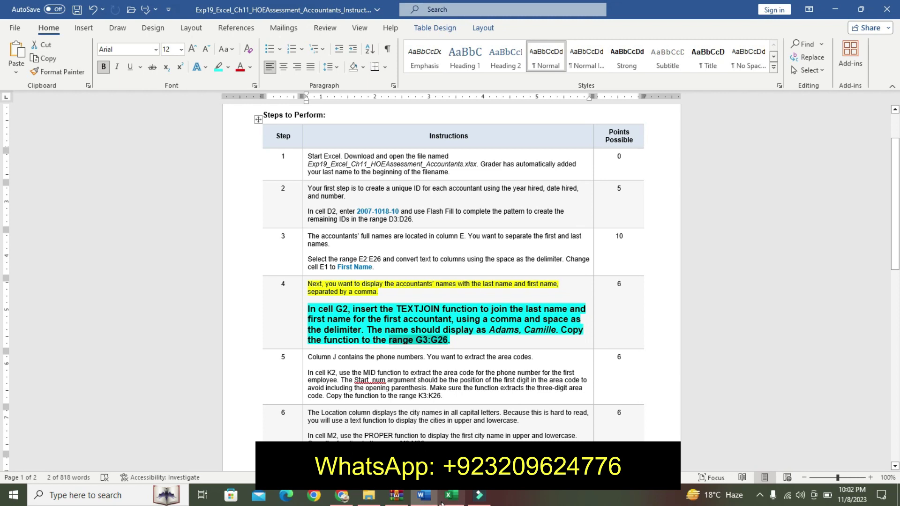
click(327, 395)
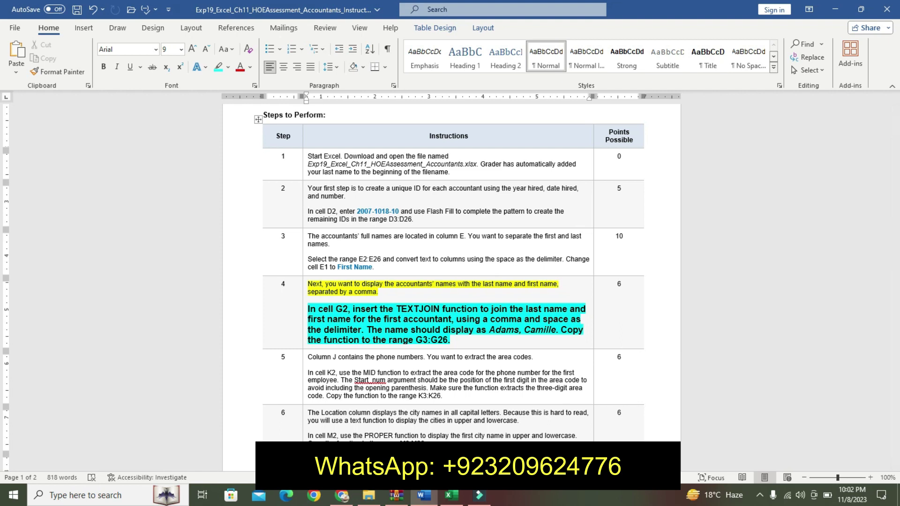
click(451, 495)
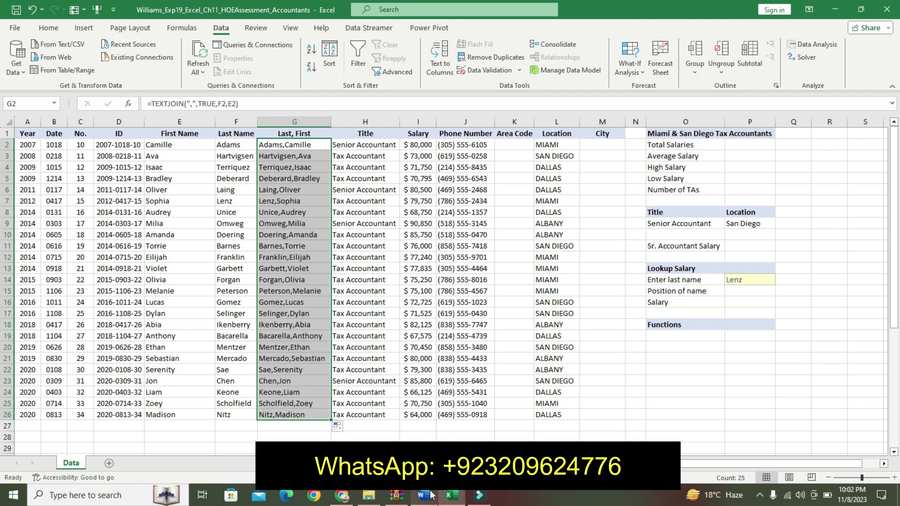
key(alt+Tab)
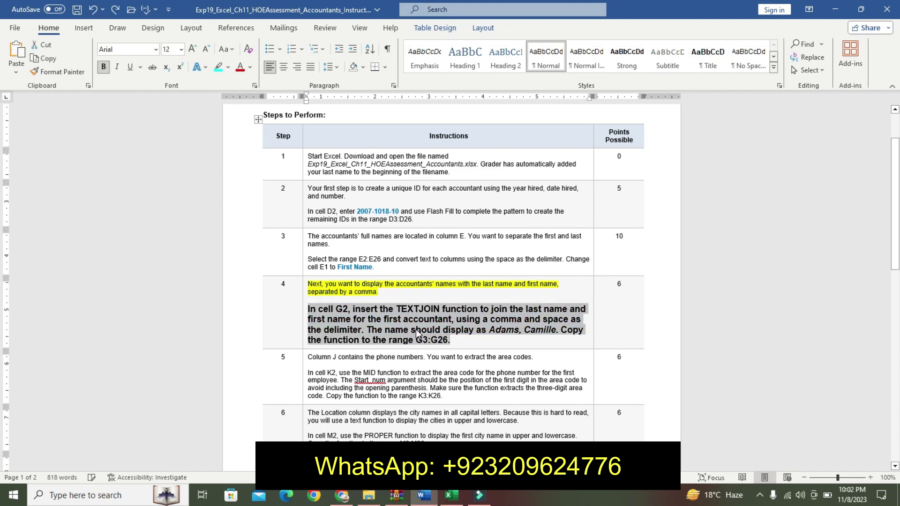
- Undo step 4's emphasis and highlight step 5's first line yellow
key(ctrl+z)
key(ctrl+z)
key(ctrl+z)
key(ctrl+z)
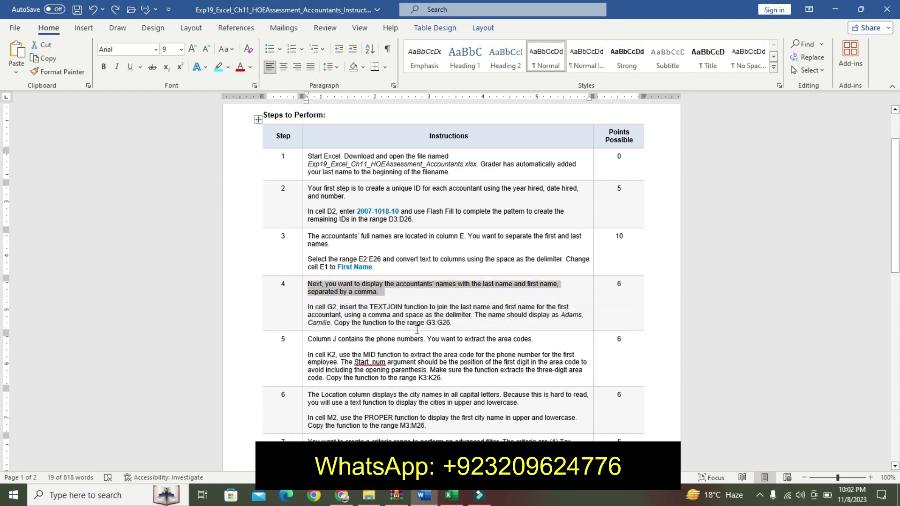
triple_click(313, 341)
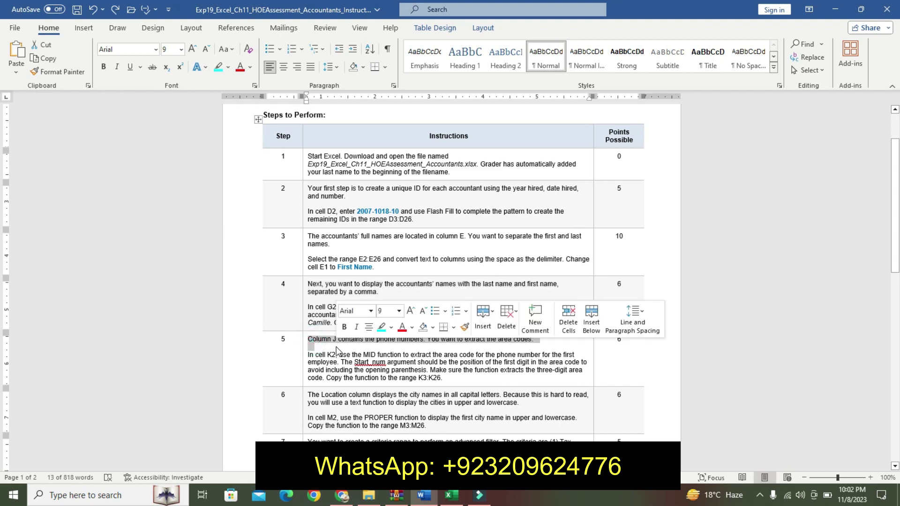
click(391, 328)
click(387, 341)
- Make step 5's MID area-code instruction 14 pt, bold, with turquoise highlight
drag(309, 347, 444, 379)
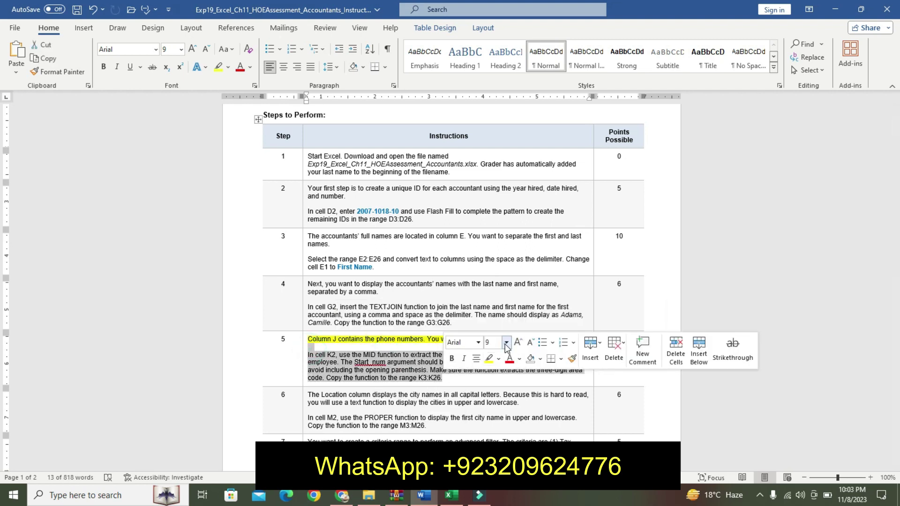
click(506, 342)
click(500, 198)
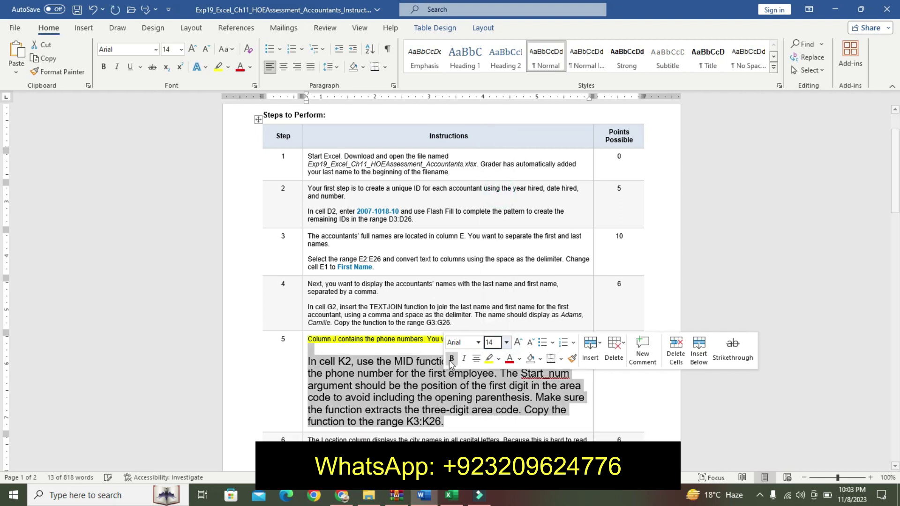
click(451, 358)
click(498, 361)
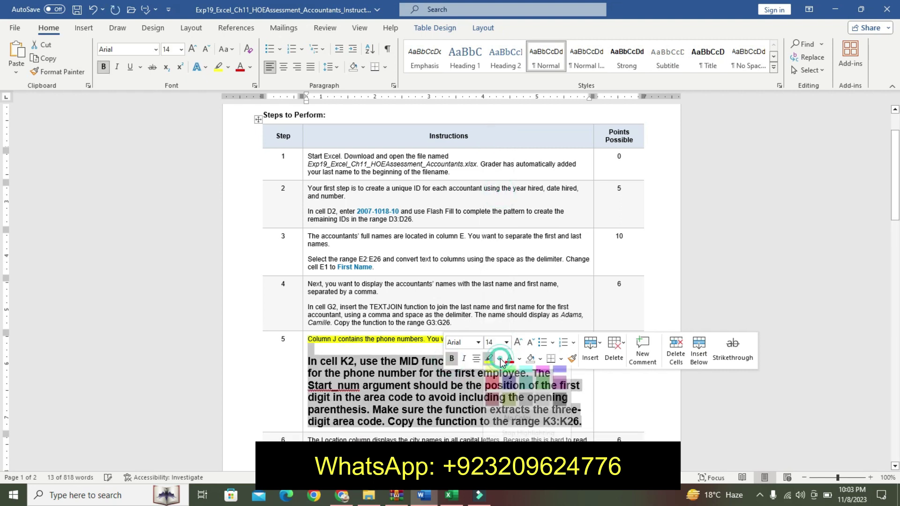
click(522, 374)
mouse_move(309, 349)
mouse_down()
mouse_move(539, 401)
mouse_move(568, 417)
mouse_move(404, 414)
mouse_move(408, 443)
mouse_up()
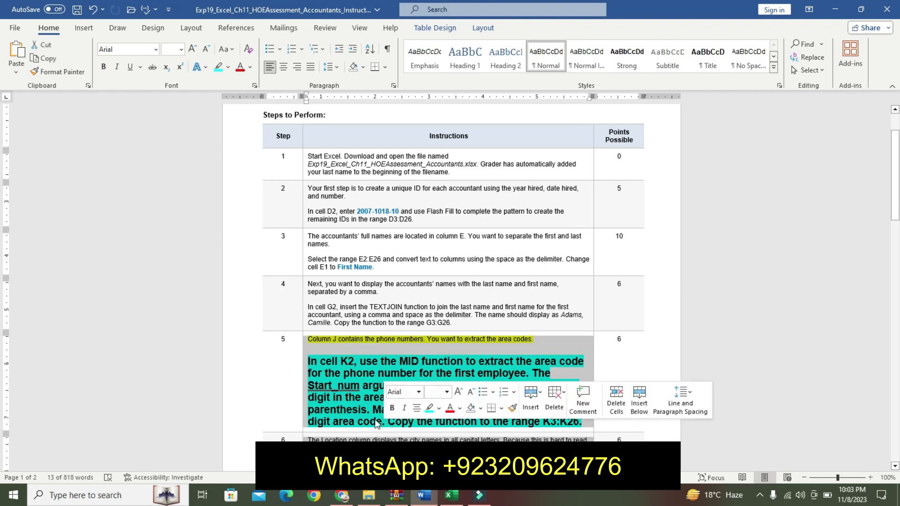
click(285, 346)
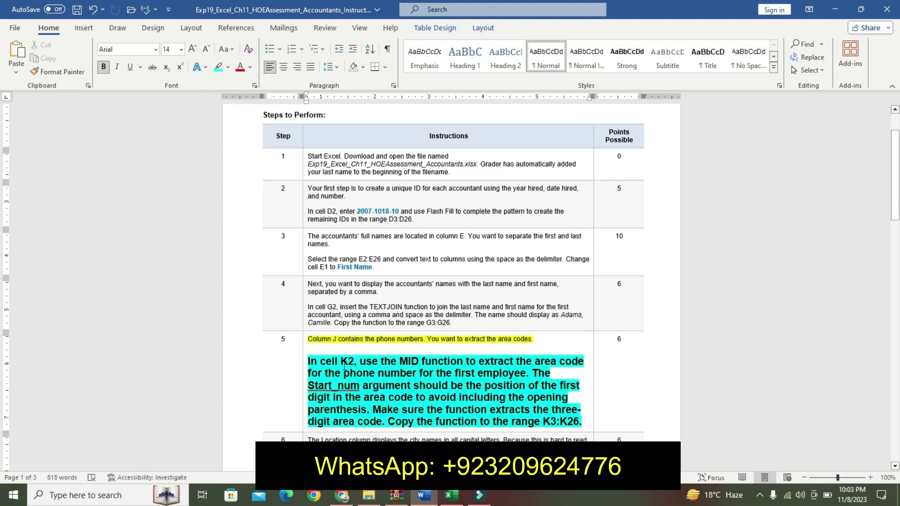
click(305, 360)
click(356, 404)
drag(311, 362, 377, 429)
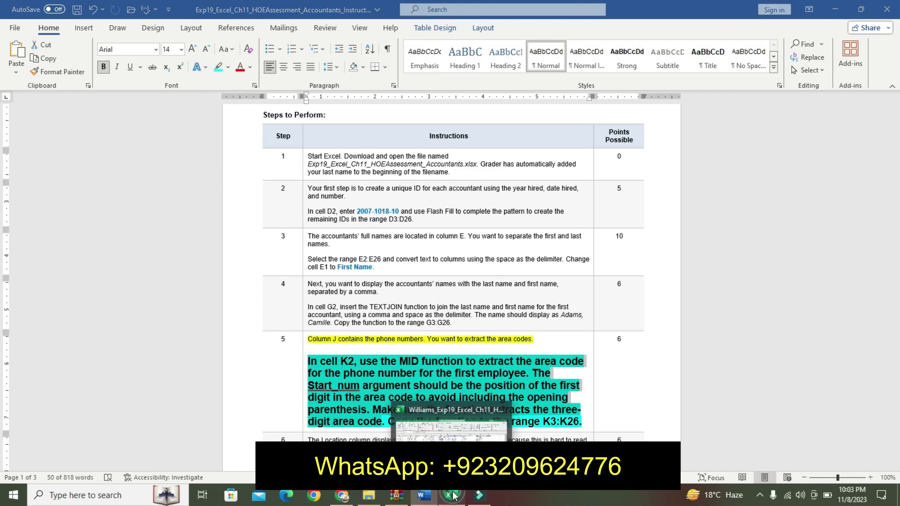
click(452, 420)
- Start a MID formula in cell K2 for the area code
click(495, 144)
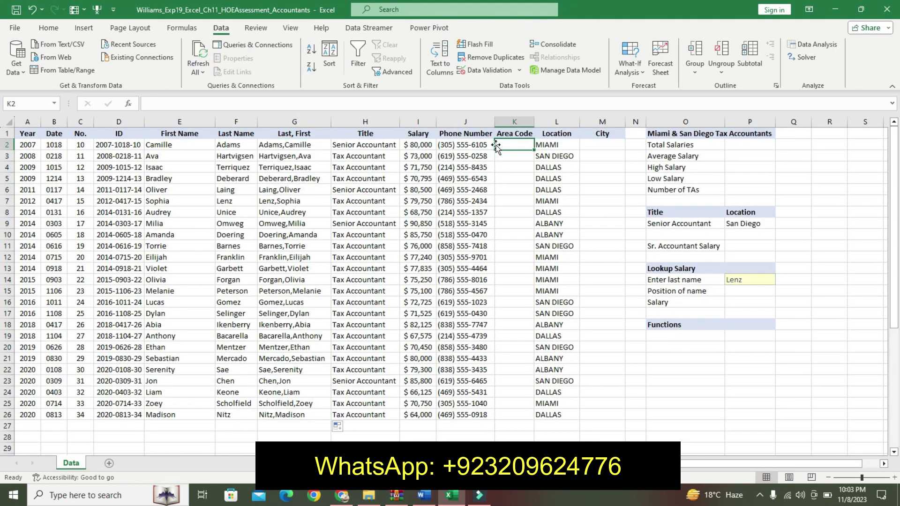
text(=MID)
double_click(519, 157)
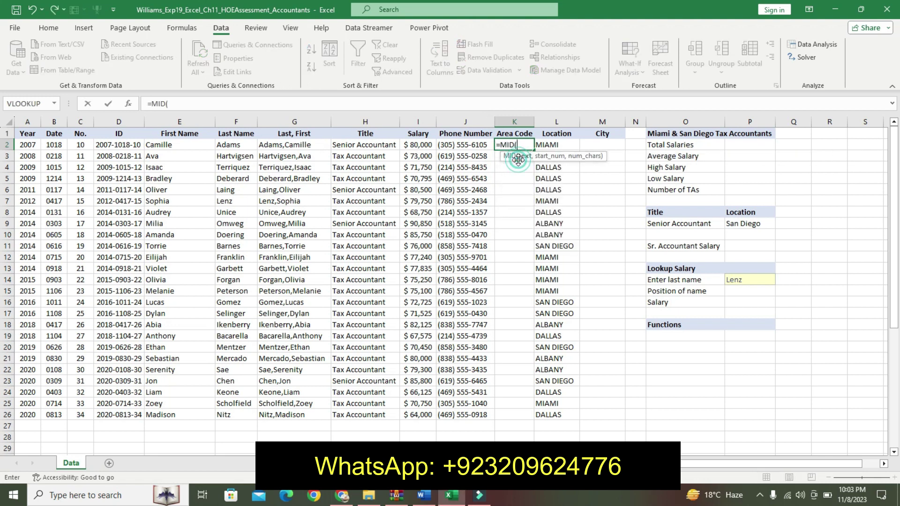
click(424, 495)
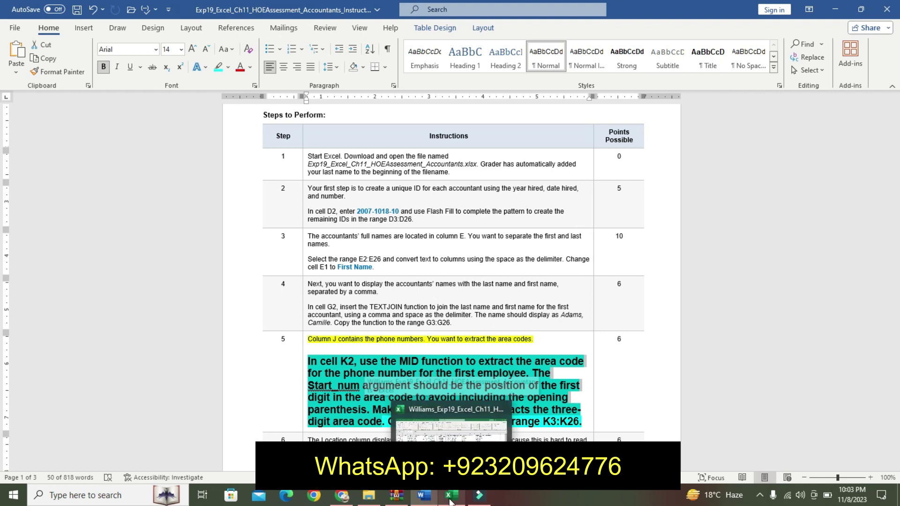
click(450, 497)
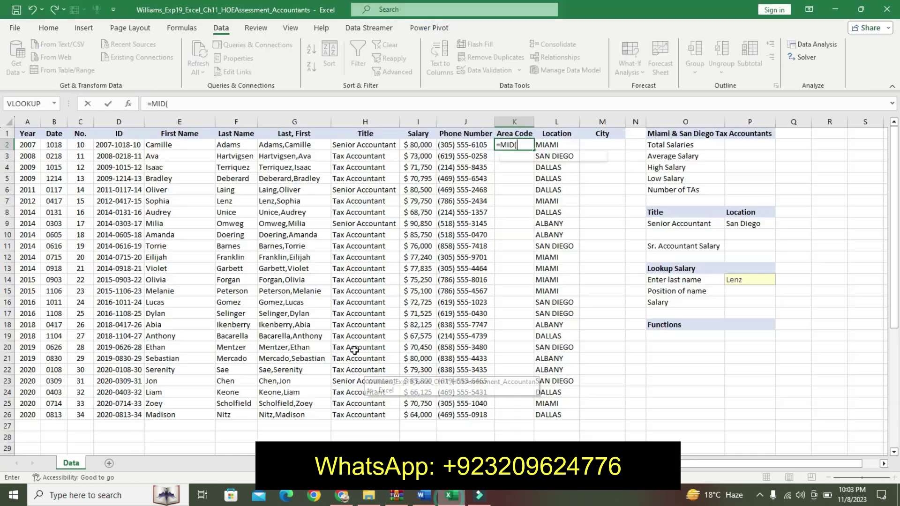
- Set MID arguments Text J2, Start_num 2, Num_chars 3 so K2 shows 305
click(128, 104)
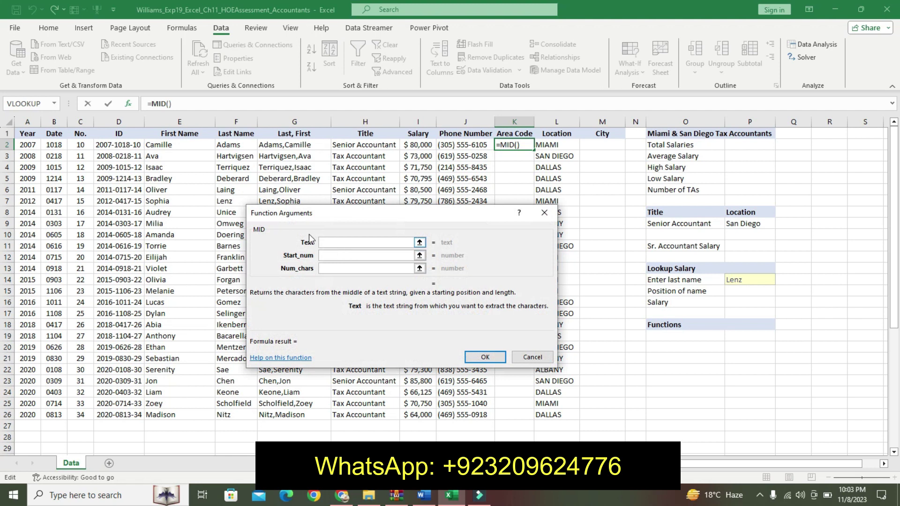
text(J2)
click(338, 254)
click(338, 254)
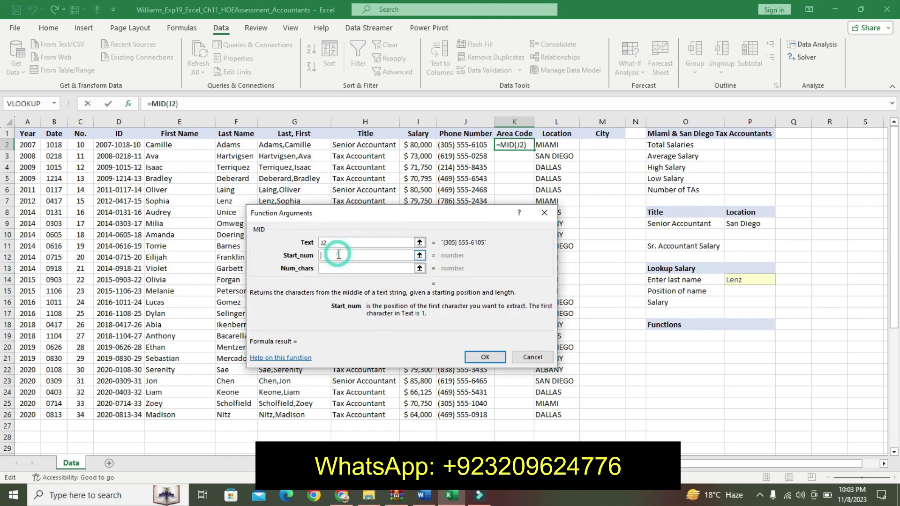
text(3)
key(BackSpace)
text(2)
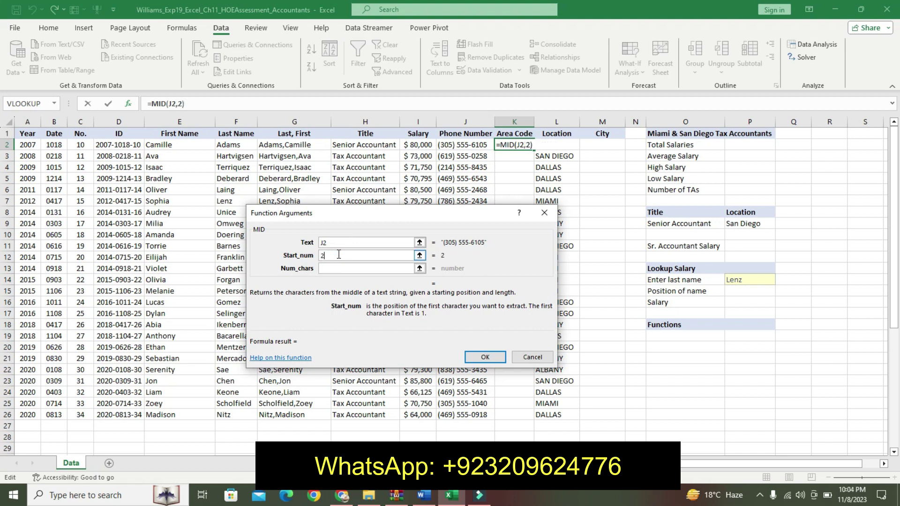
click(335, 268)
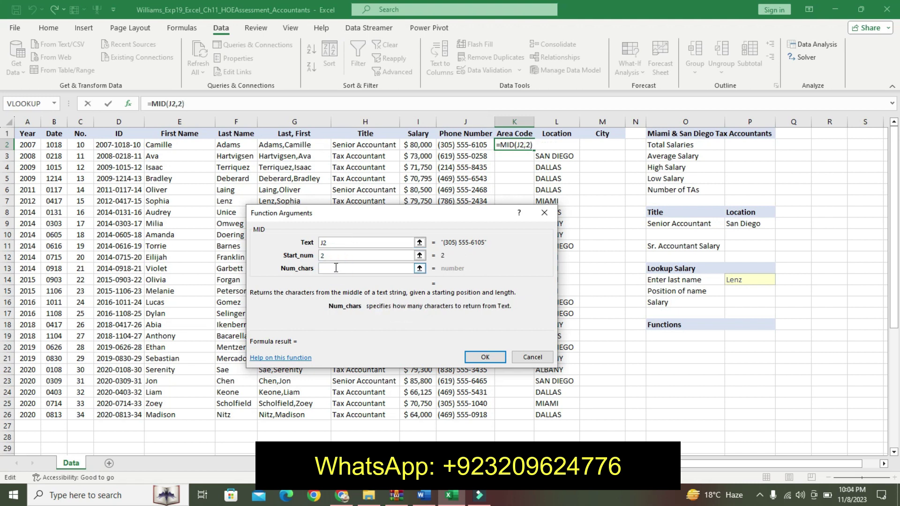
text(,3)
click(485, 357)
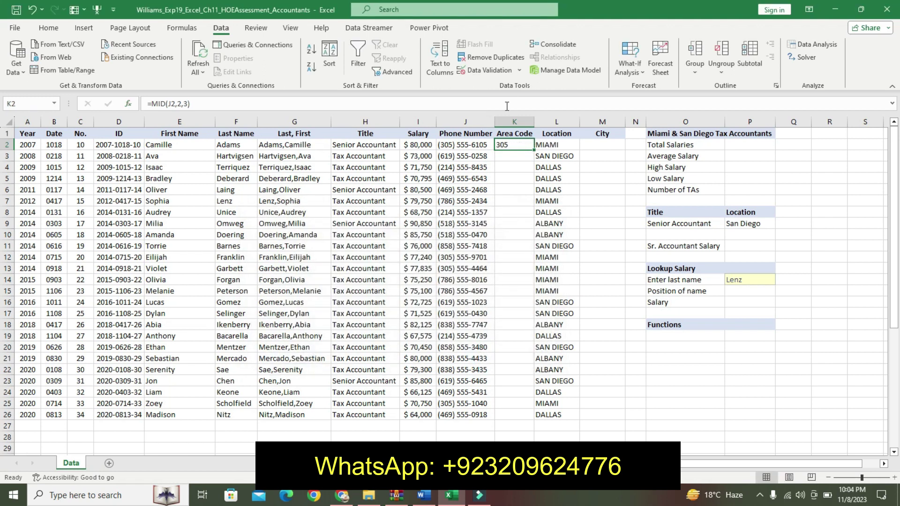
- Fill the area-code formula from K2 down through K26
click(430, 498)
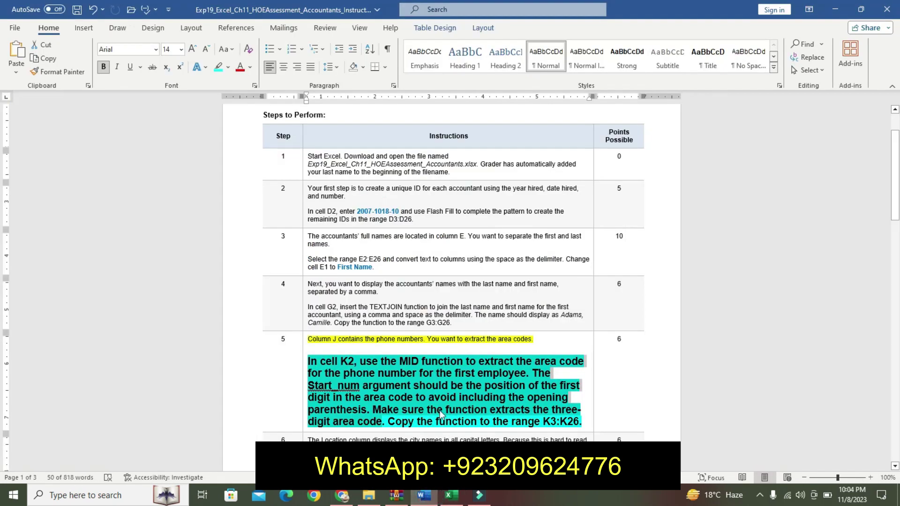
mouse_move(417, 422)
mouse_down()
mouse_move(580, 413)
mouse_move(581, 421)
mouse_up()
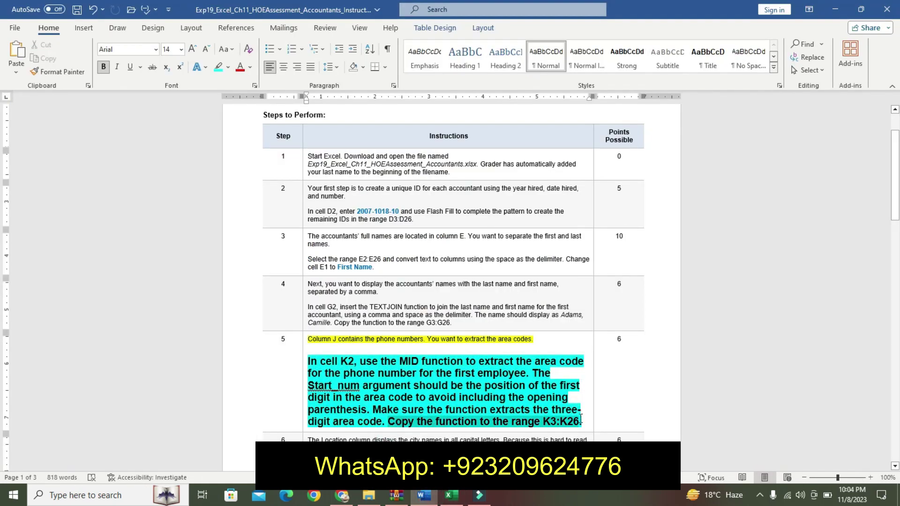
click(451, 495)
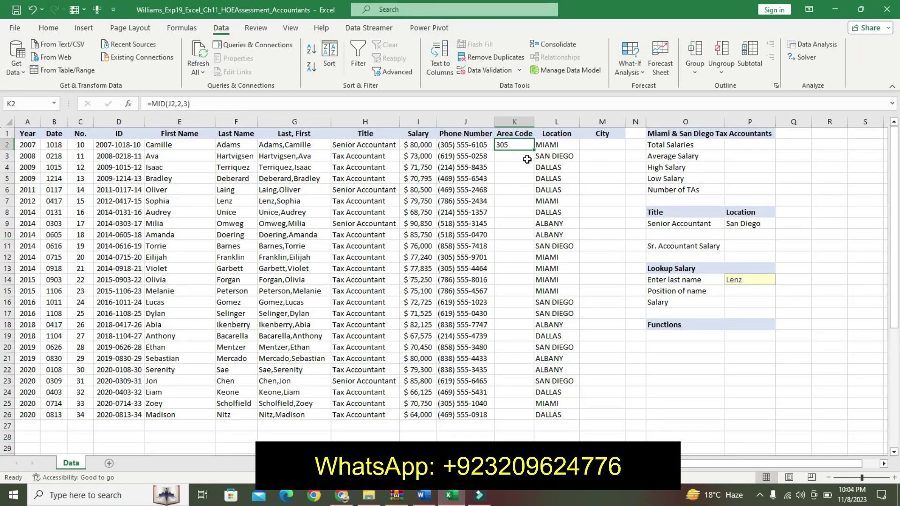
drag(533, 149, 513, 417)
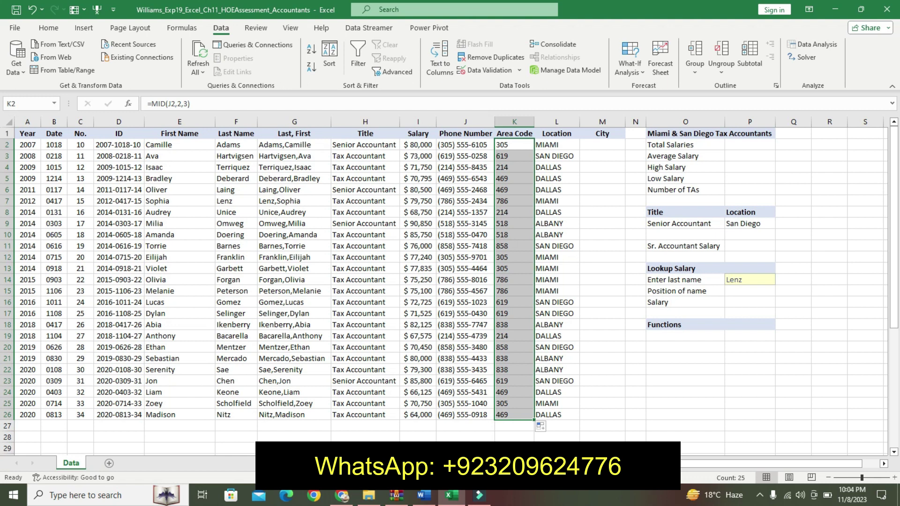
click(423, 495)
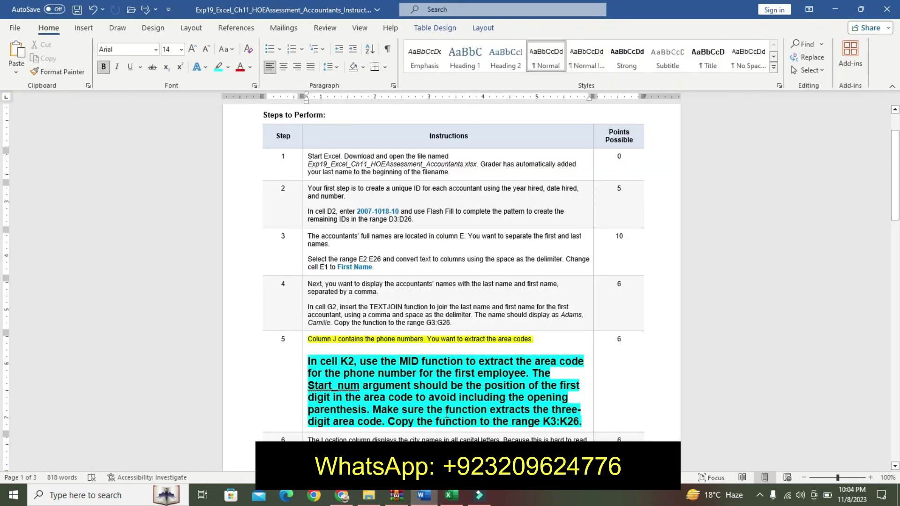
- Undo step 5's emphasis and highlight step 6's first paragraph yellow
key(ctrl+z)
key(ctrl+z)
key(ctrl+z)
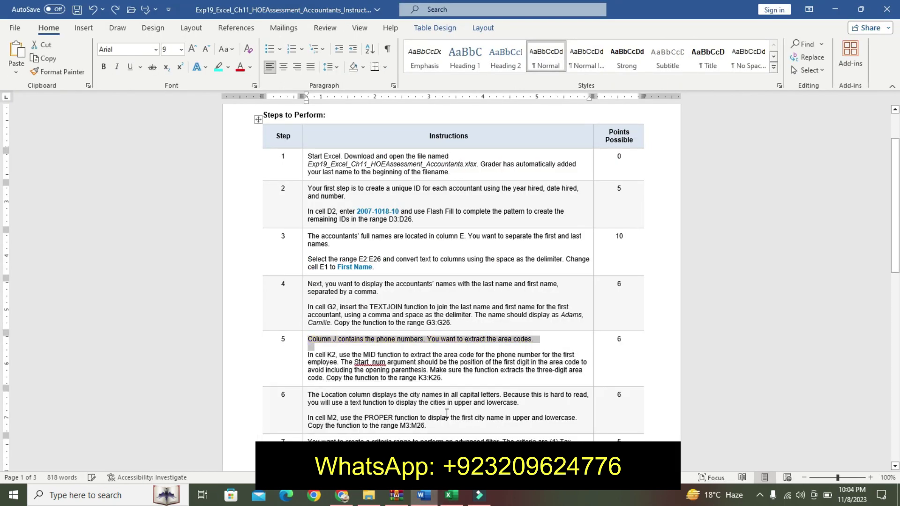
drag(895, 270, 896, 276)
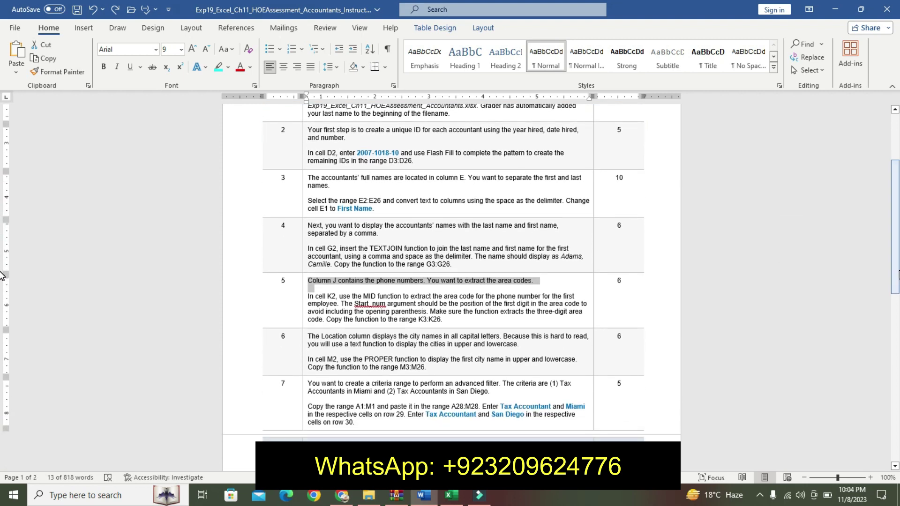
triple_click(314, 337)
click(313, 337)
drag(313, 337, 514, 345)
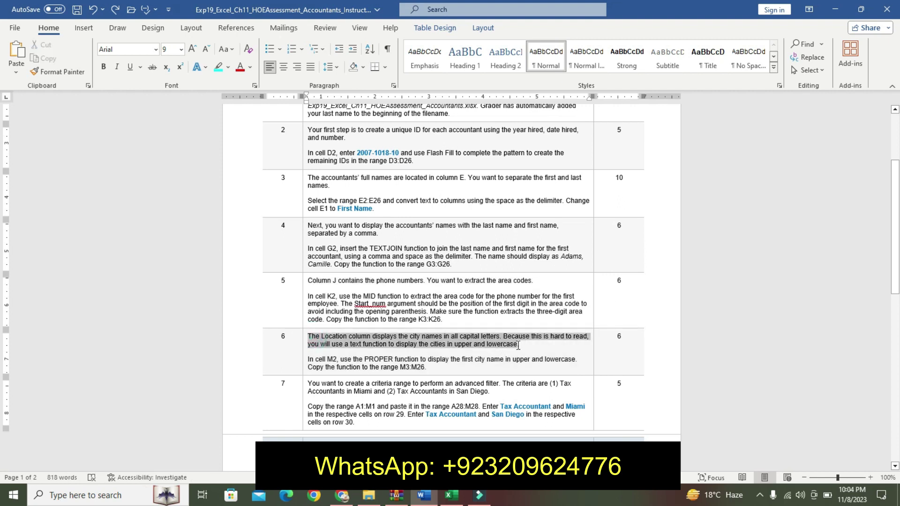
click(578, 328)
click(566, 338)
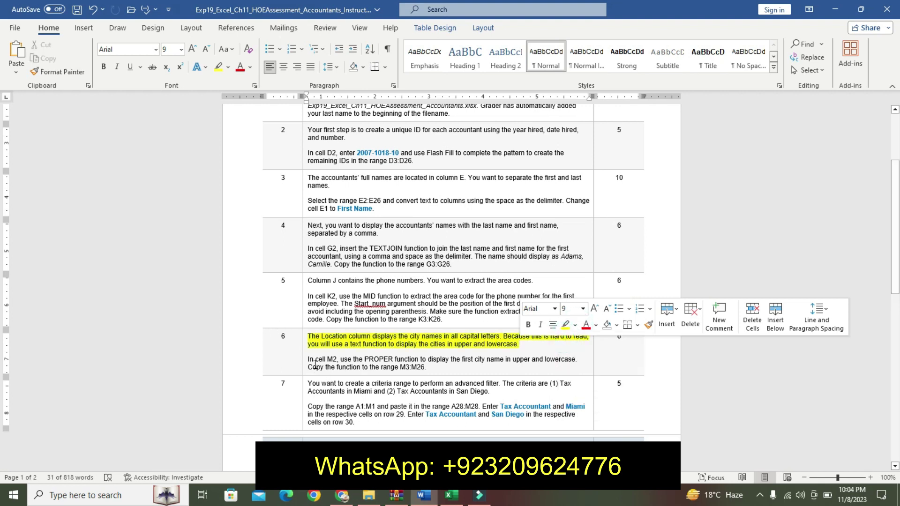
- Make step 6's M2 PROPER instruction 14 pt, bold, with turquoise highlight
drag(314, 363, 426, 367)
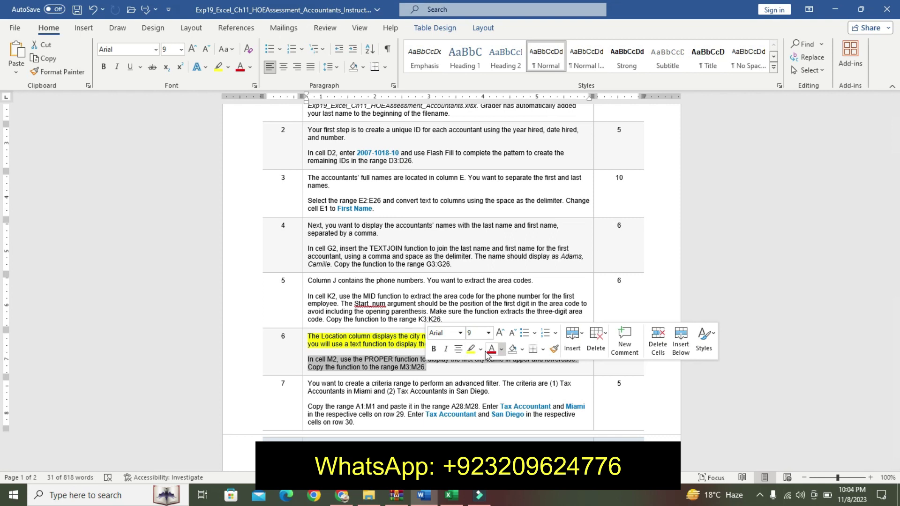
click(489, 333)
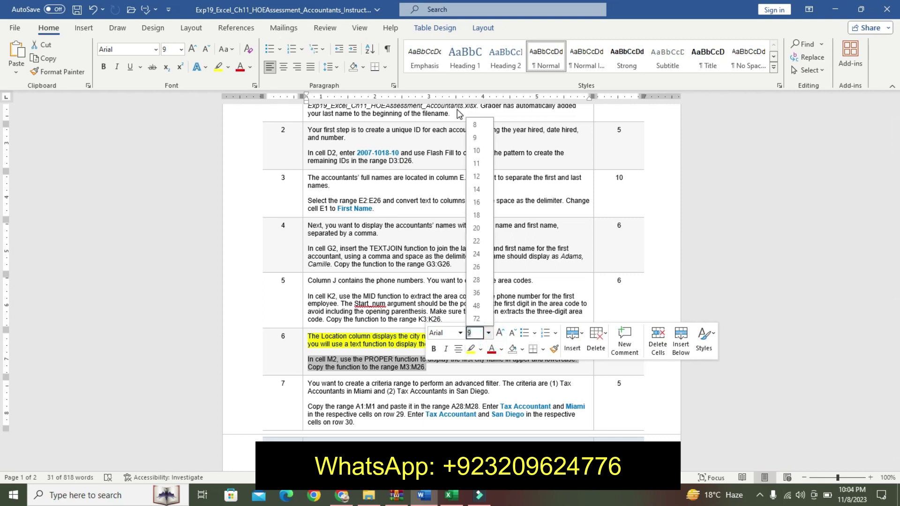
click(481, 189)
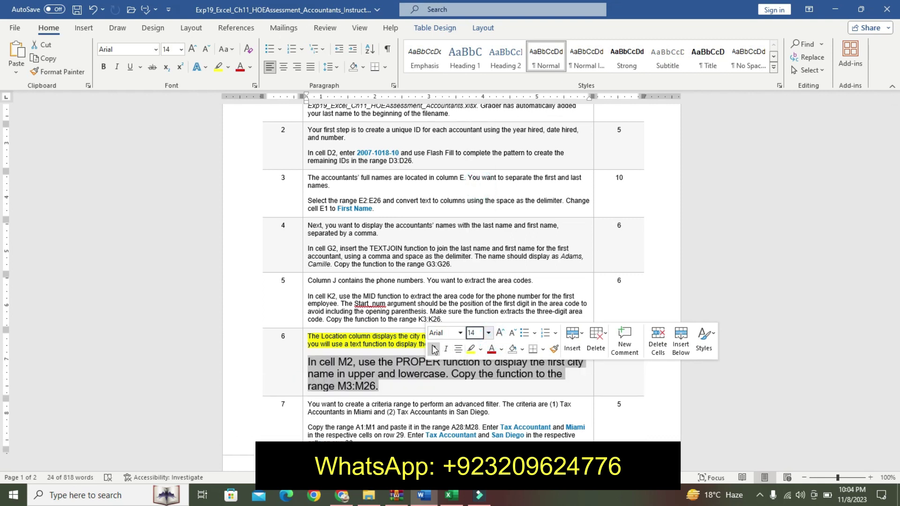
click(434, 349)
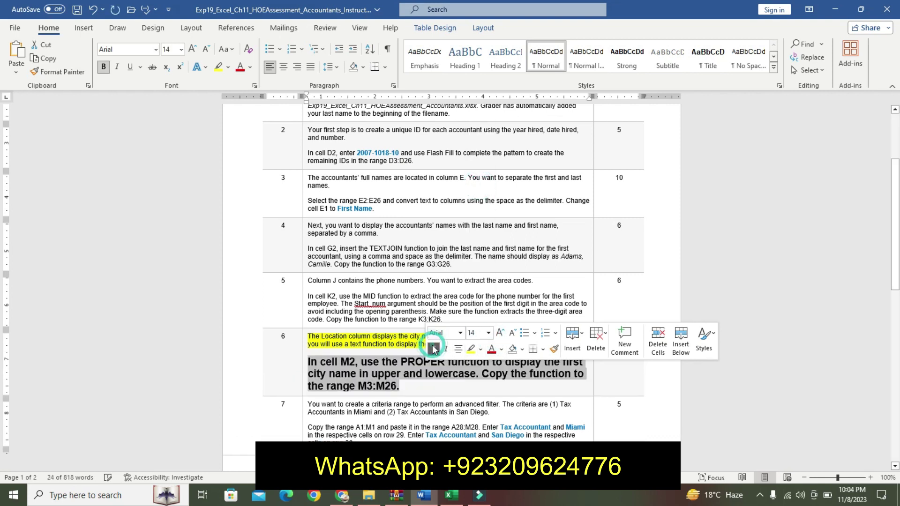
click(480, 349)
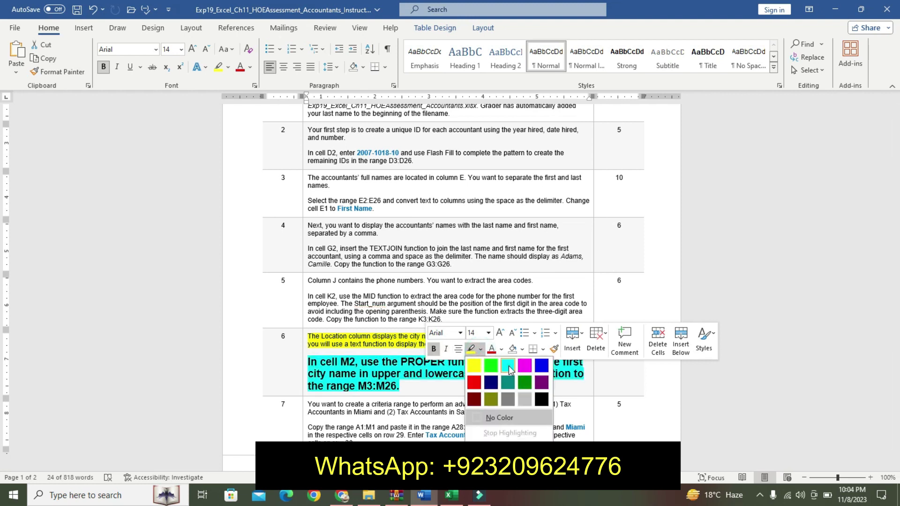
click(510, 366)
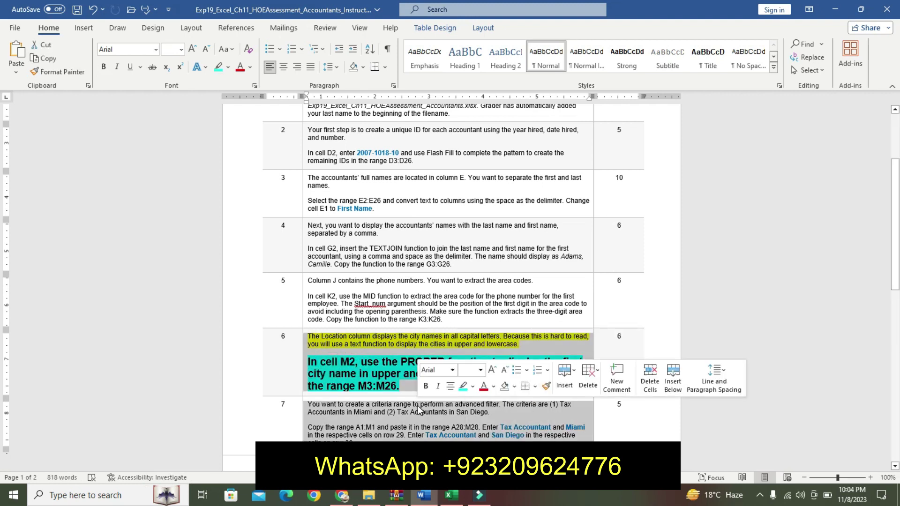
click(370, 375)
drag(310, 352, 401, 385)
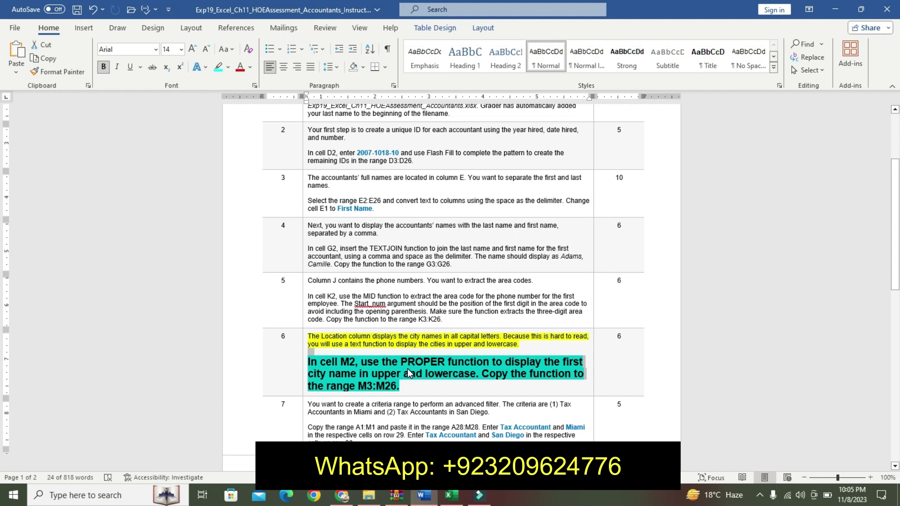
- Enter =PROPER(L2) in M2 so it shows Miami
click(453, 497)
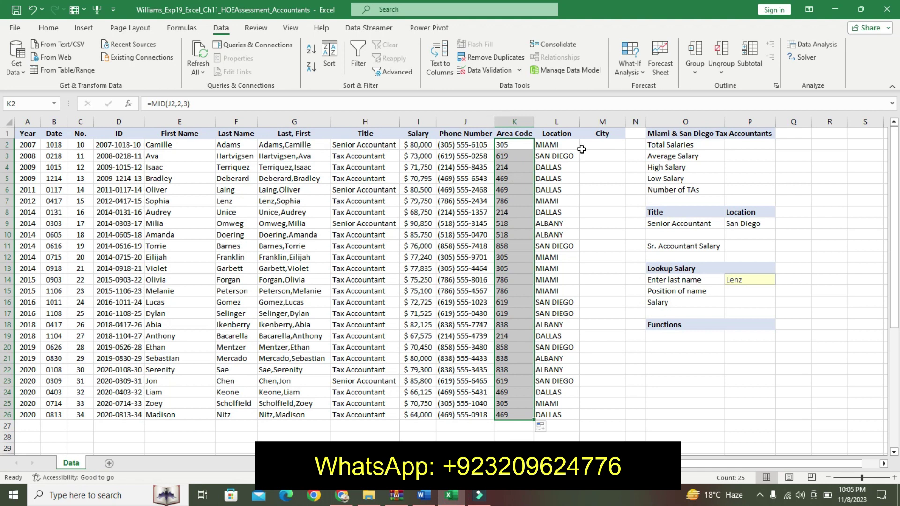
click(581, 149)
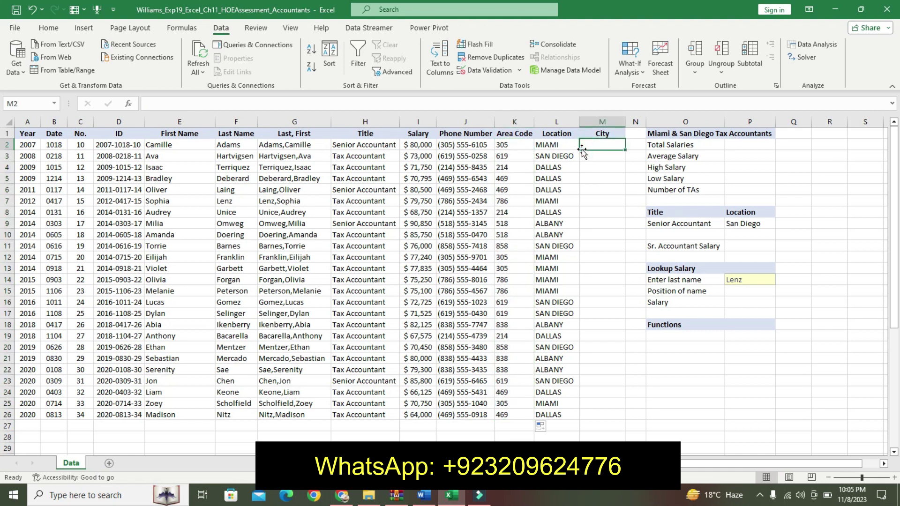
text(P)
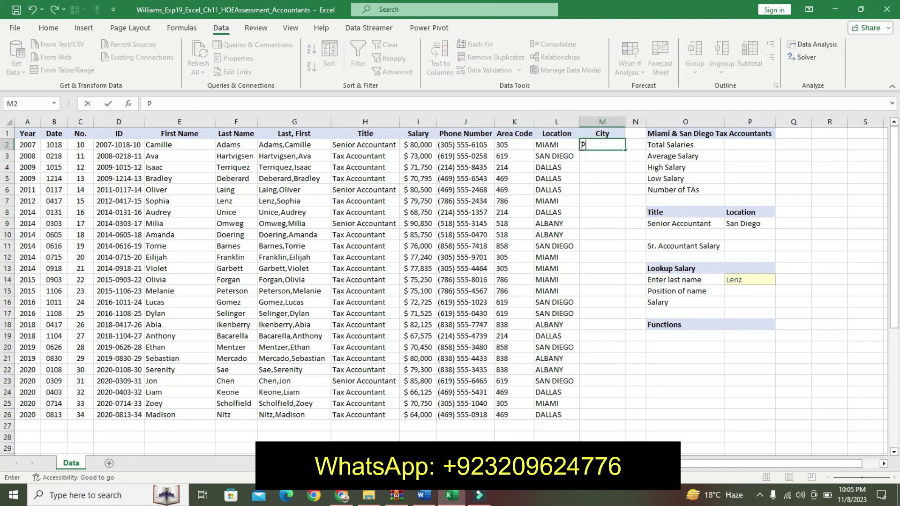
text(=PR)
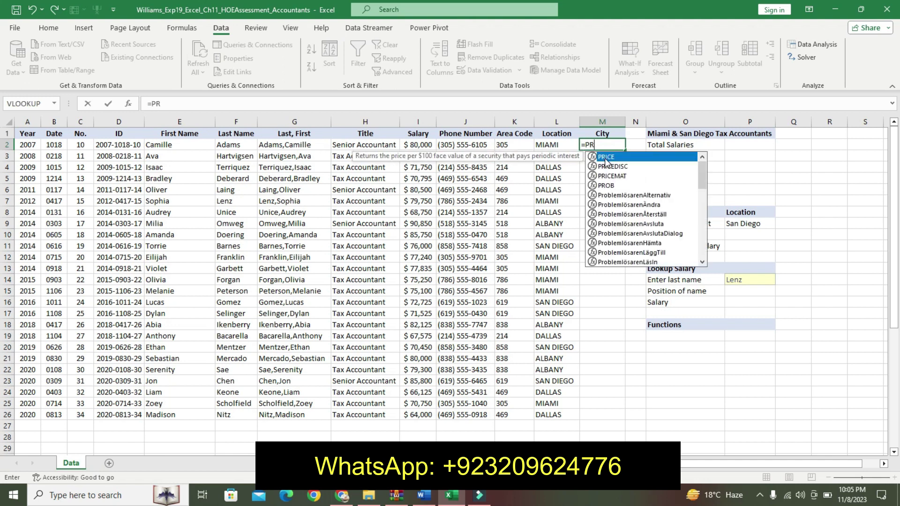
text(O)
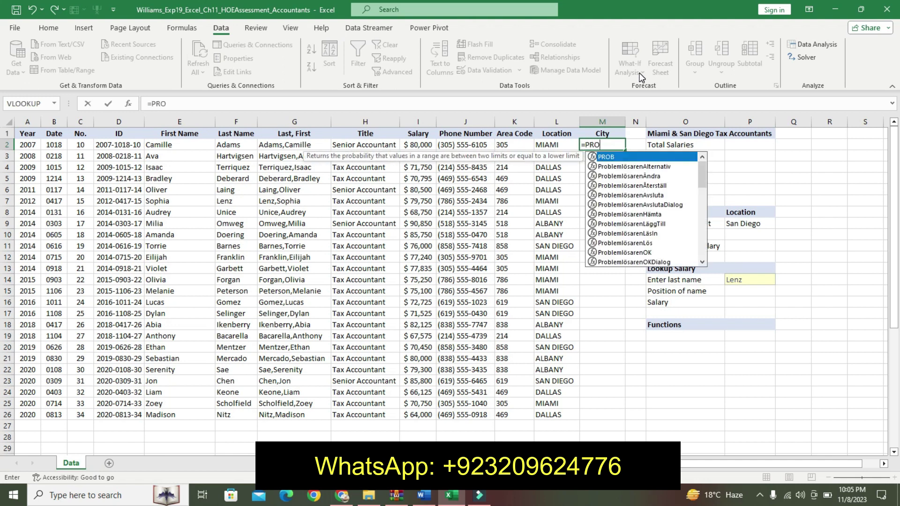
text(P)
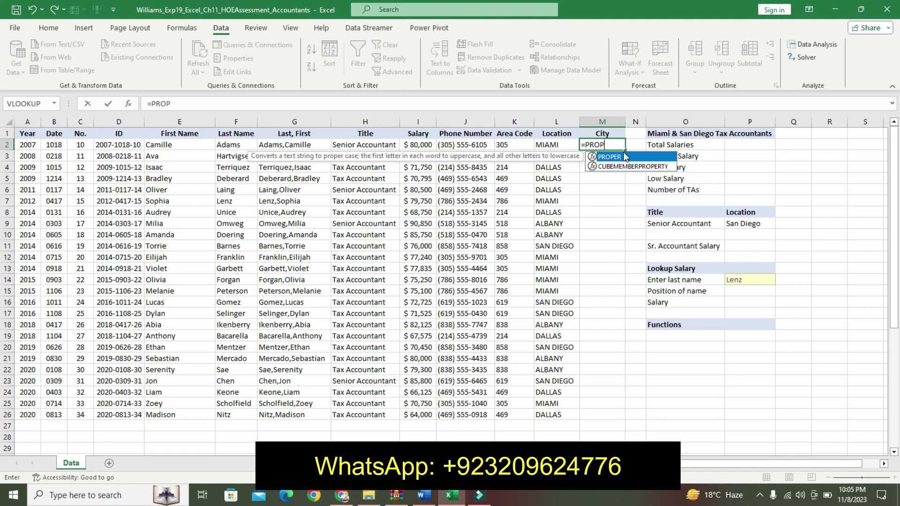
double_click(617, 156)
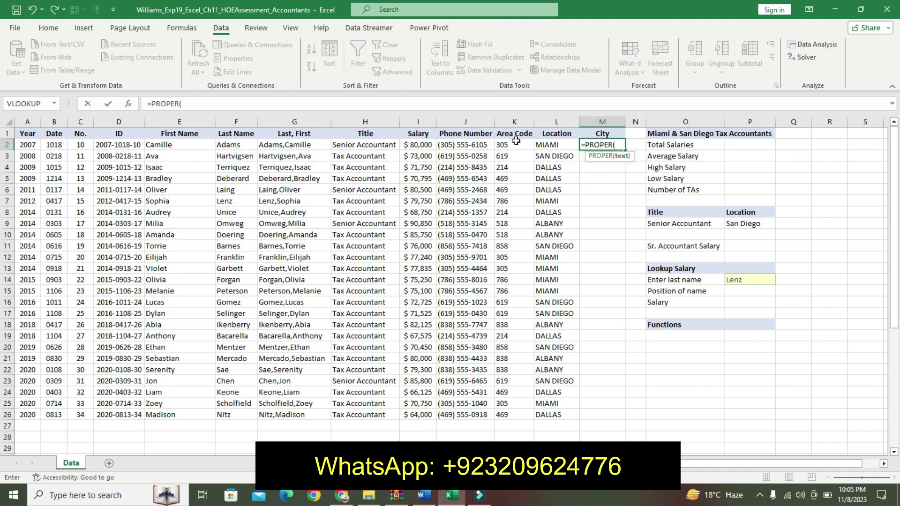
click(554, 144)
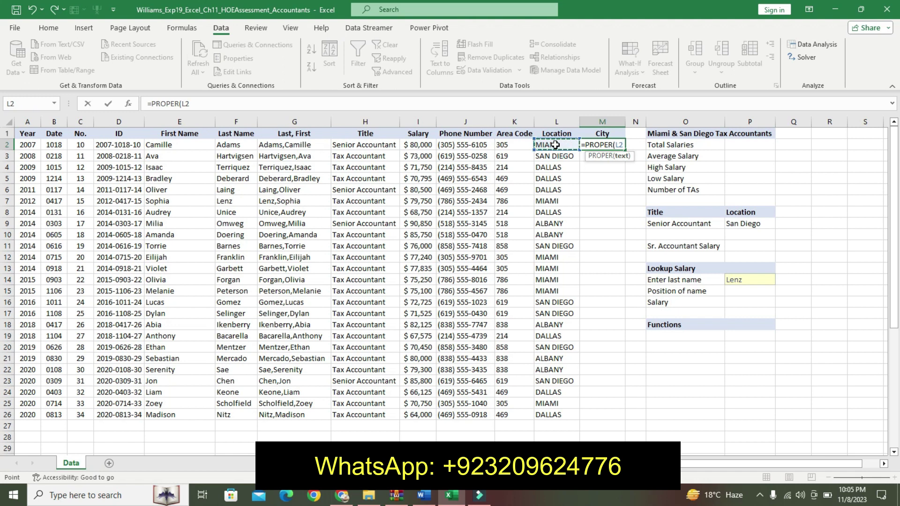
key(Return)
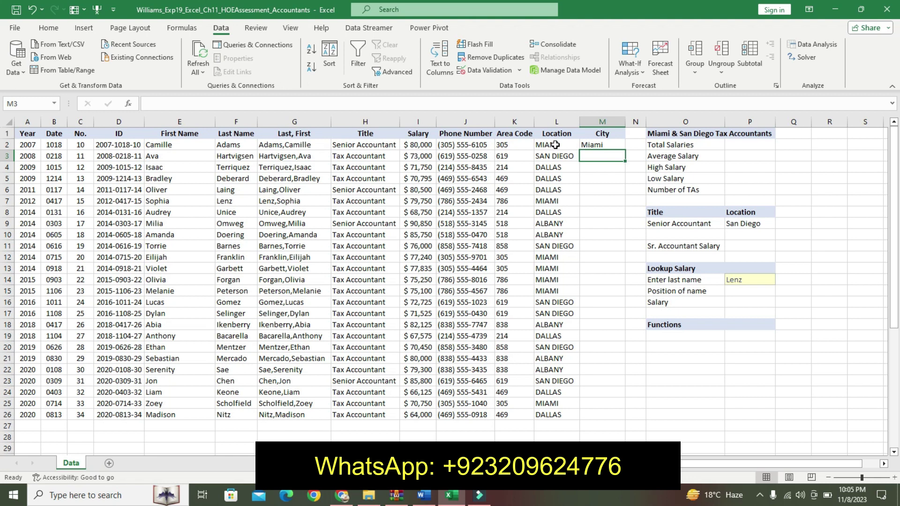
- Fill the PROPER formula from M2 down to M26
click(601, 145)
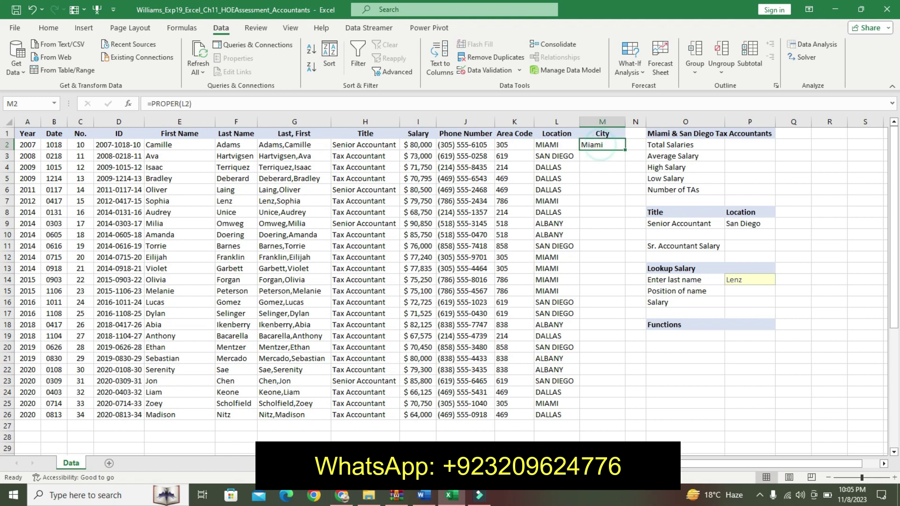
click(424, 495)
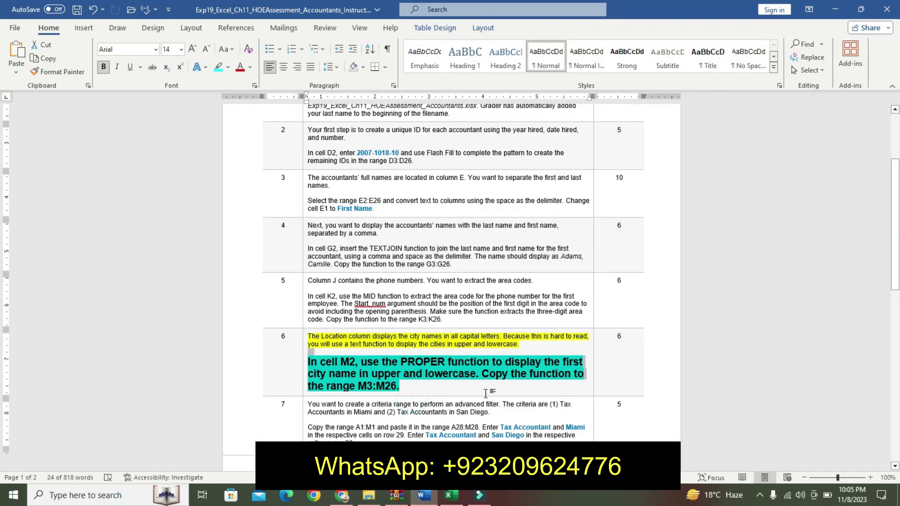
click(355, 382)
double_click(362, 384)
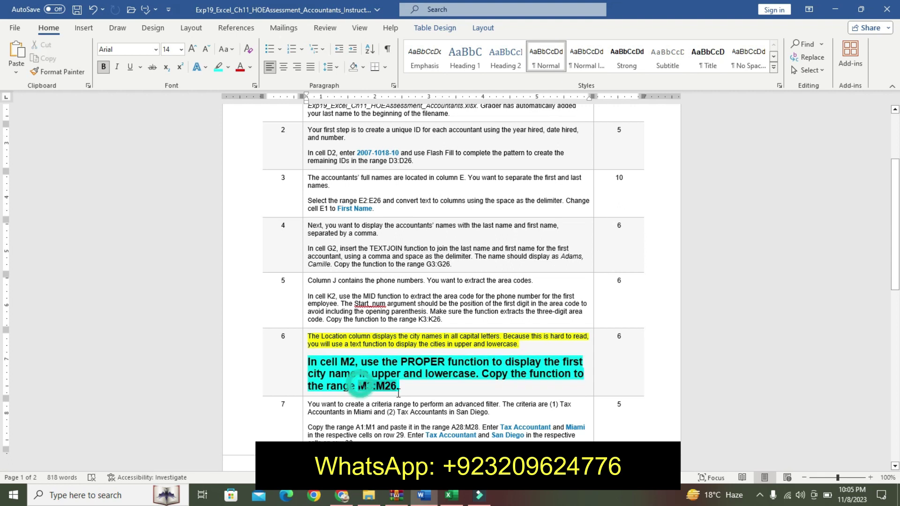
click(453, 493)
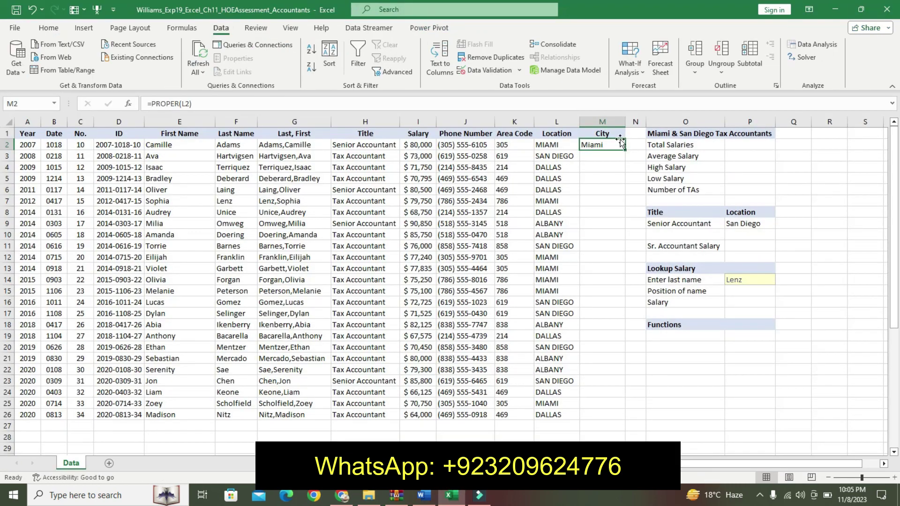
drag(624, 150, 591, 417)
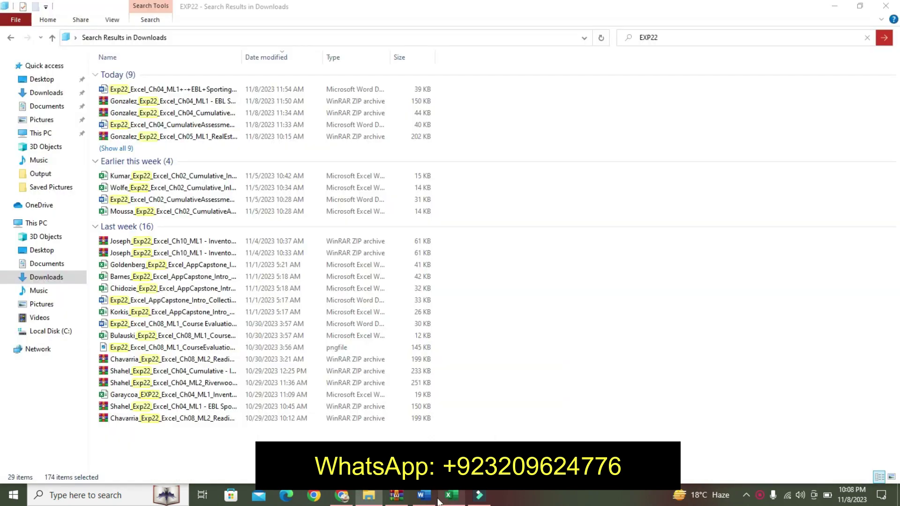
click(430, 499)
click(451, 498)
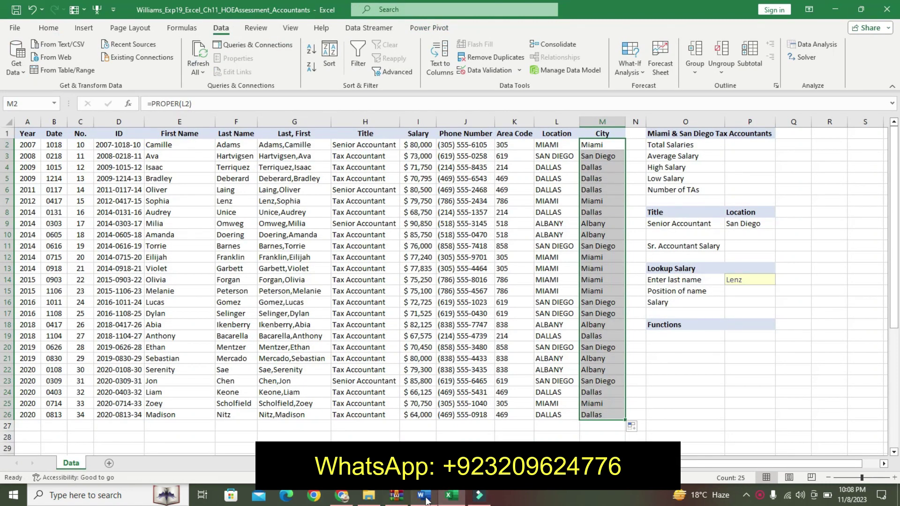
click(424, 497)
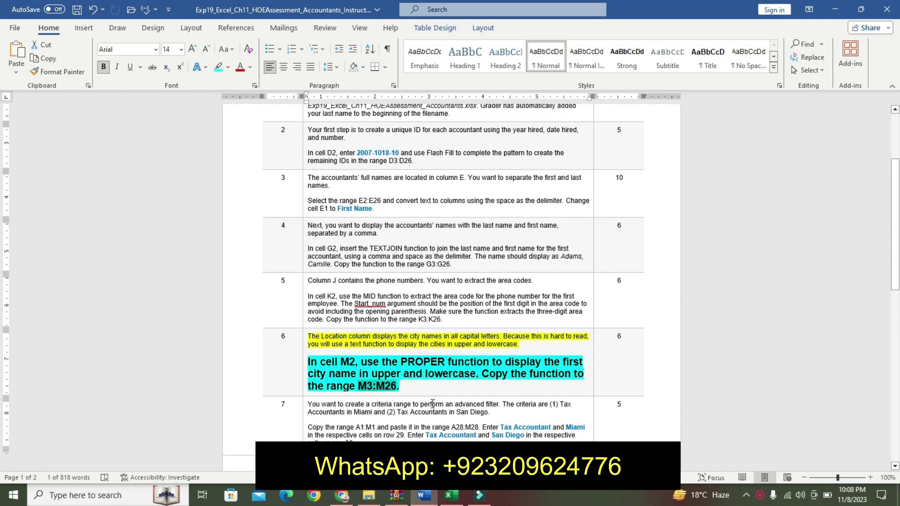
- Undo step 6's emphasis and highlight step 7's criteria-range intro yellow
key(ctrl+z)
key(ctrl+z)
key(ctrl+z)
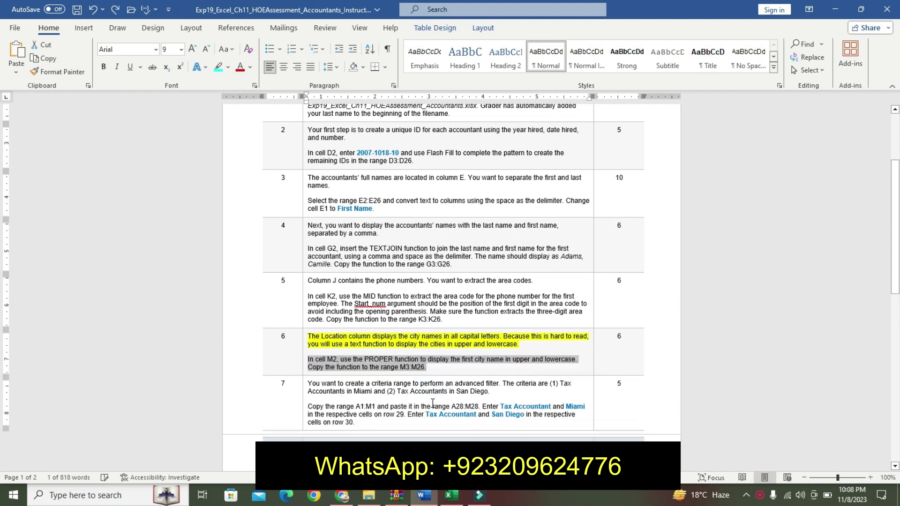
key(ctrl+z)
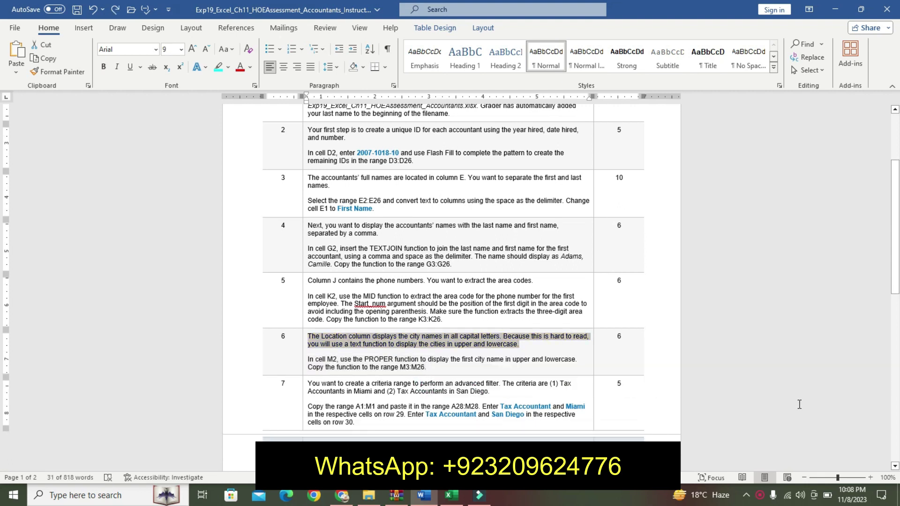
drag(895, 296, 895, 323)
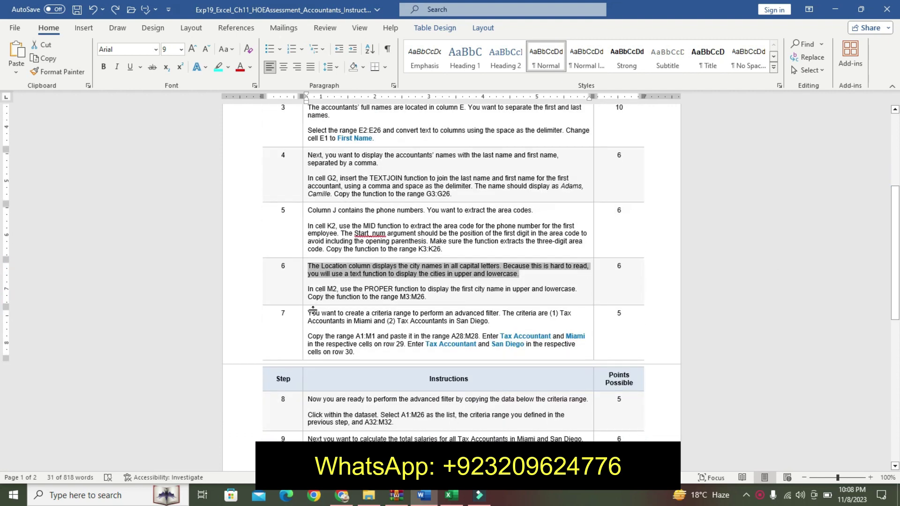
mouse_move(309, 313)
mouse_down()
mouse_move(387, 329)
mouse_move(492, 327)
mouse_up()
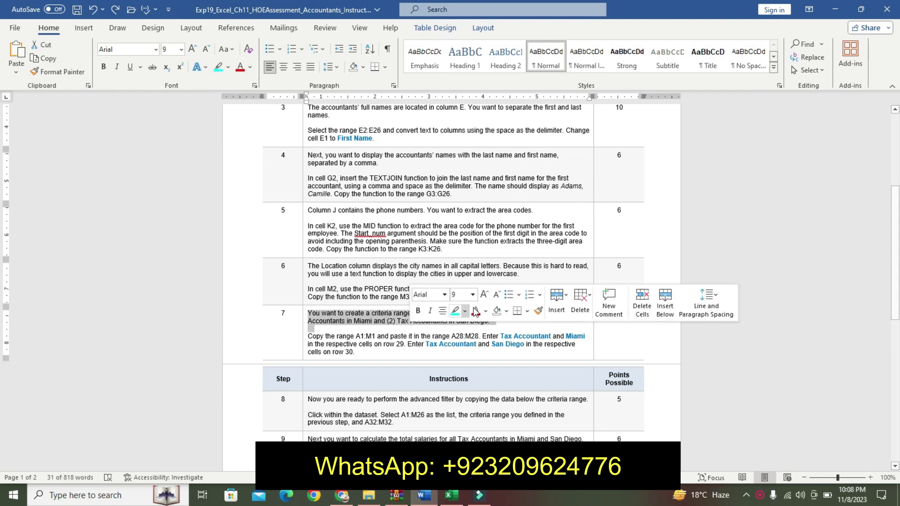
click(467, 312)
click(456, 326)
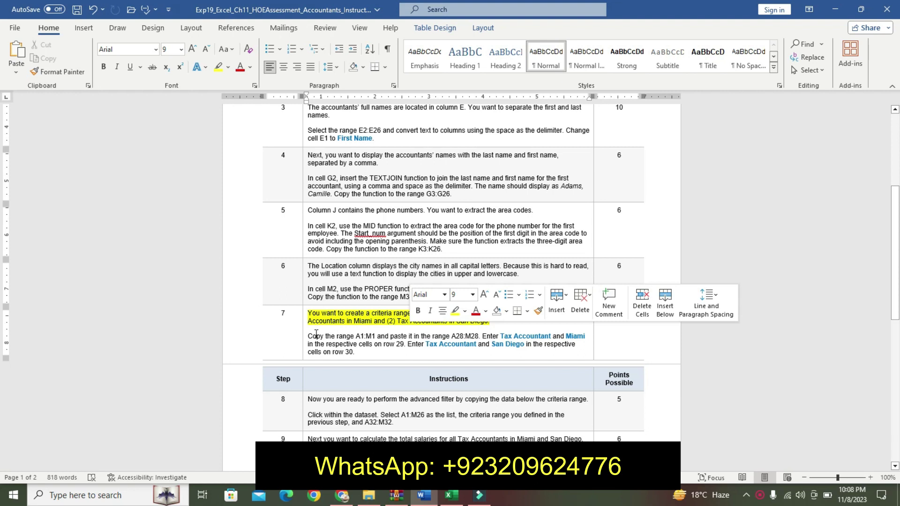
- Make step 7's instructions 14 pt, bold, with turquoise highlight
drag(308, 337, 355, 352)
click(432, 316)
click(420, 176)
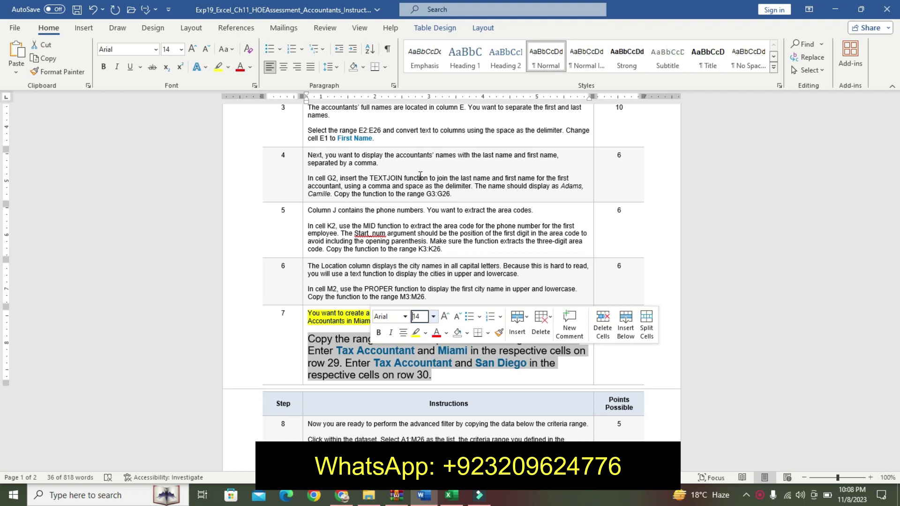
click(391, 332)
click(378, 332)
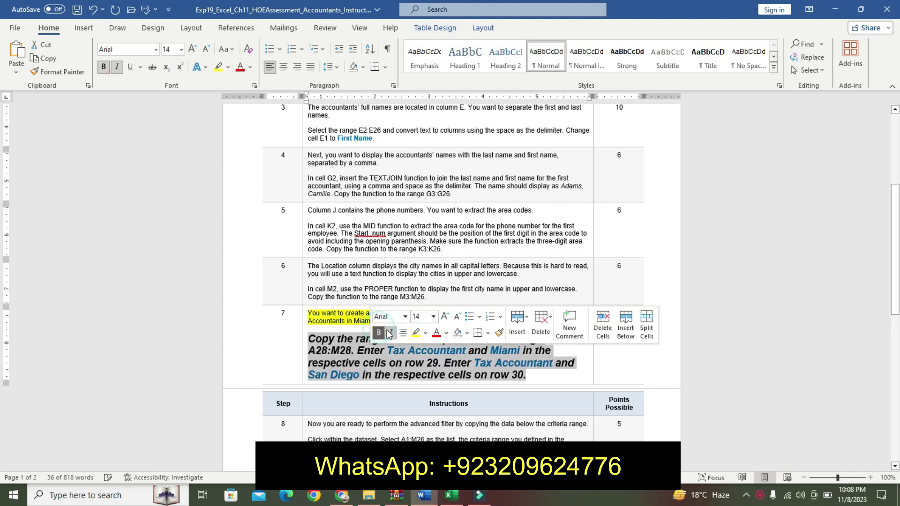
click(390, 333)
click(425, 334)
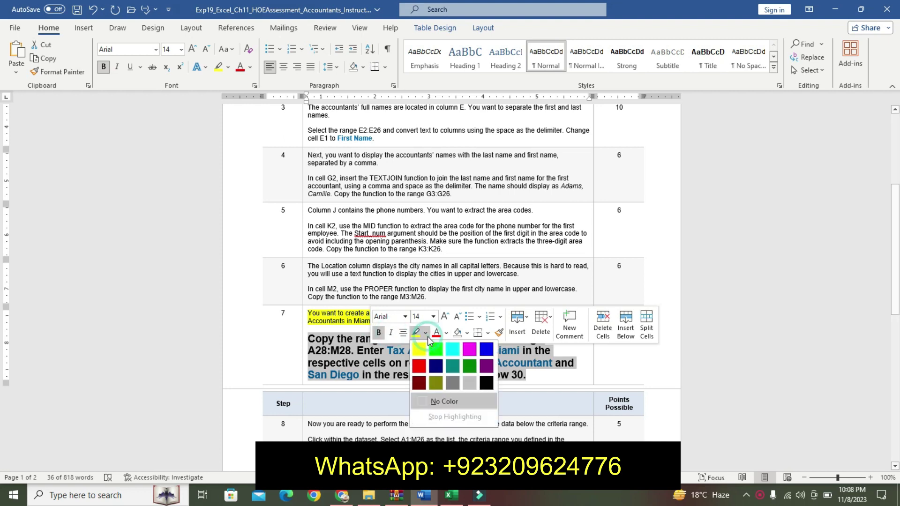
click(452, 349)
- Mark the A1:M1 range reference in step 7's instructions
click(308, 335)
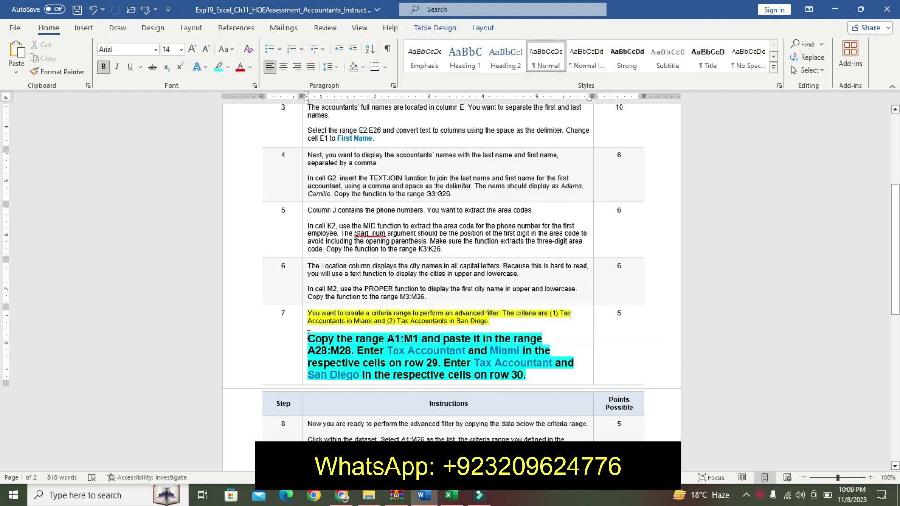
drag(309, 334, 526, 373)
click(385, 338)
drag(386, 337, 417, 339)
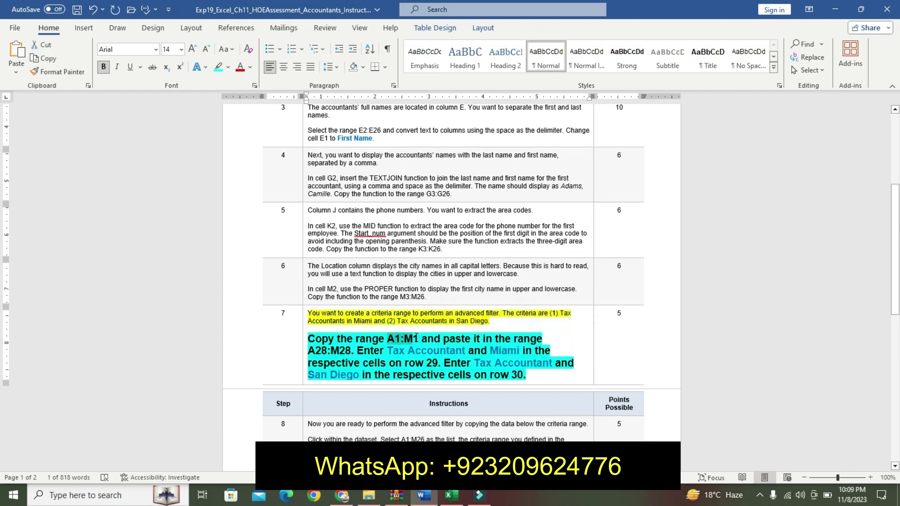
click(451, 494)
- Select the header row A1:M1 through the Name Box
click(21, 104)
text(A1:M)
key(Return)
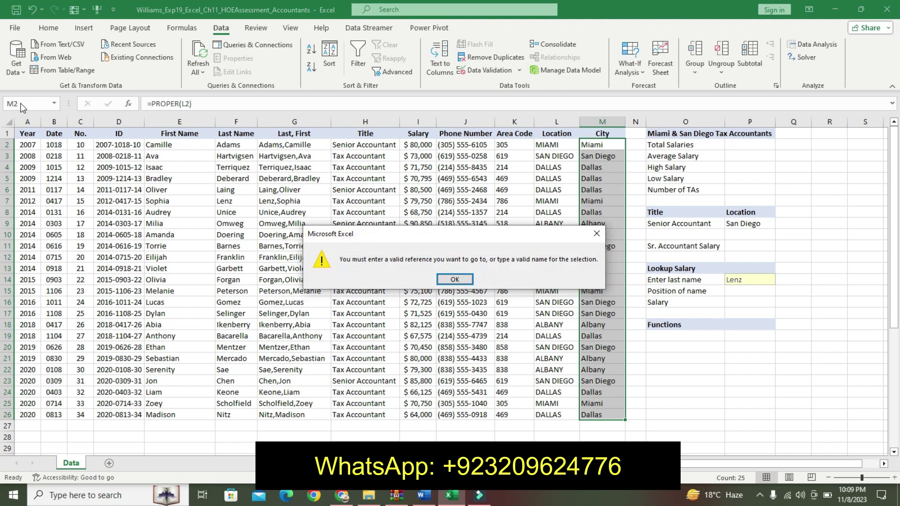
click(457, 280)
click(371, 280)
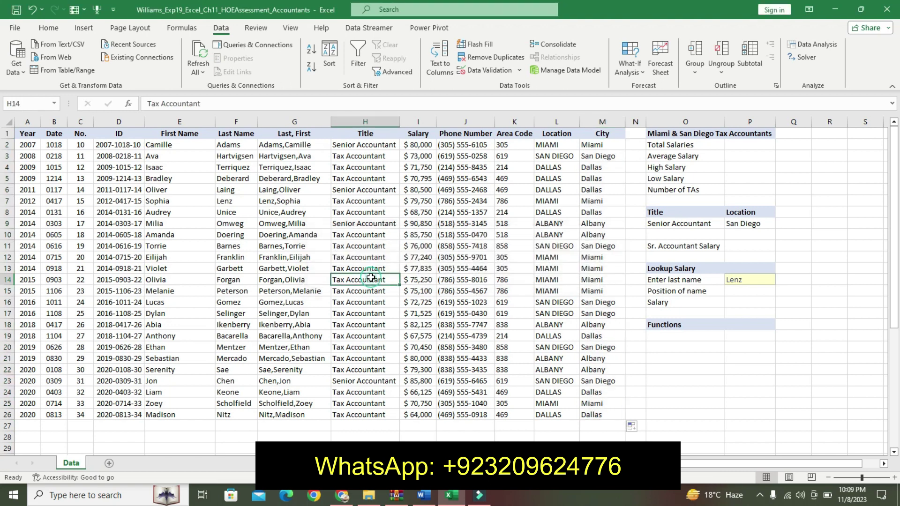
click(34, 104)
key(BackSpace)
key(Return)
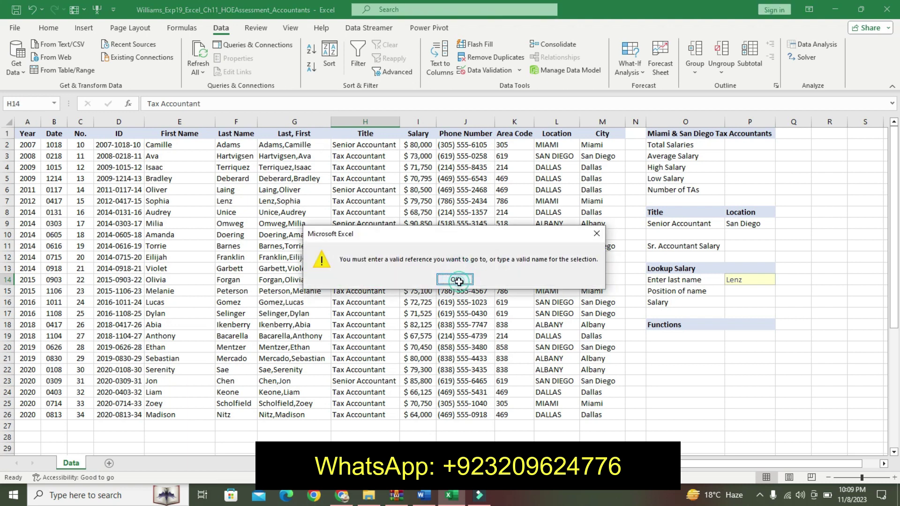
click(457, 280)
click(33, 104)
text(A1:M1)
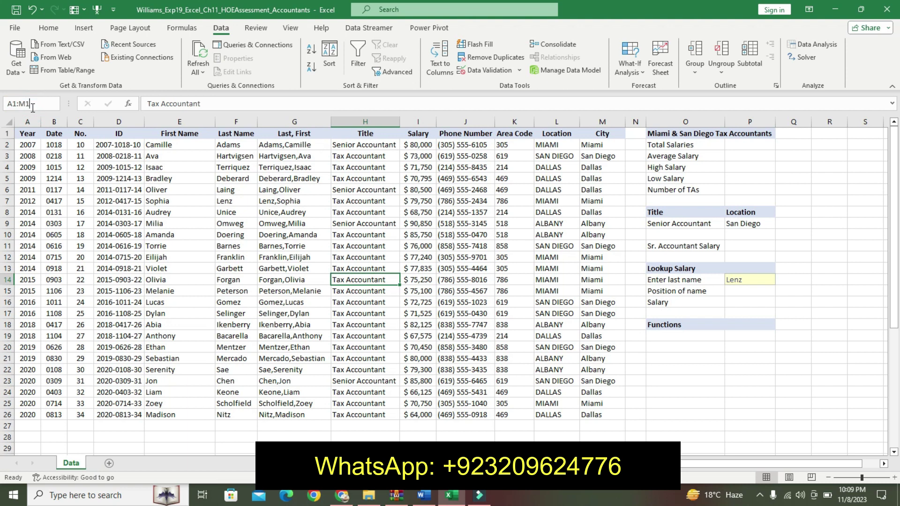
key(Return)
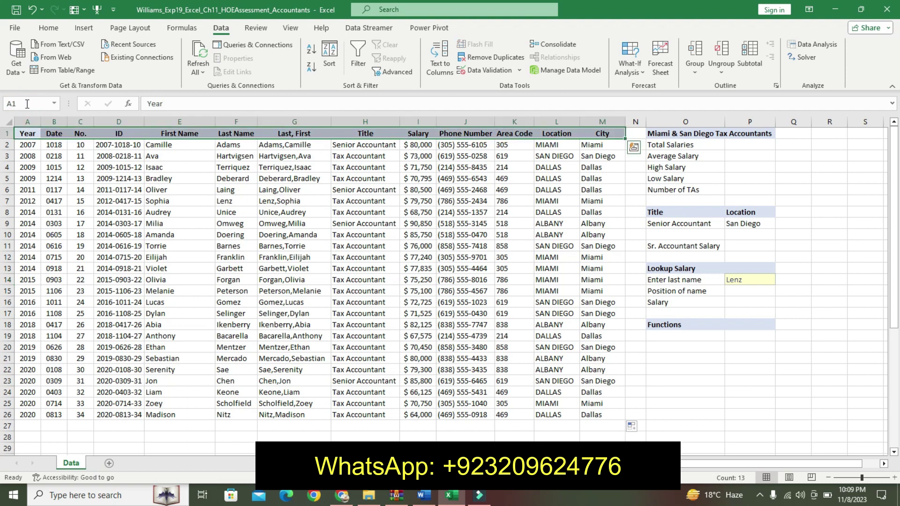
- Copy the A1:M1 headers and paste them into row 28 starting at A28
click(48, 29)
click(46, 58)
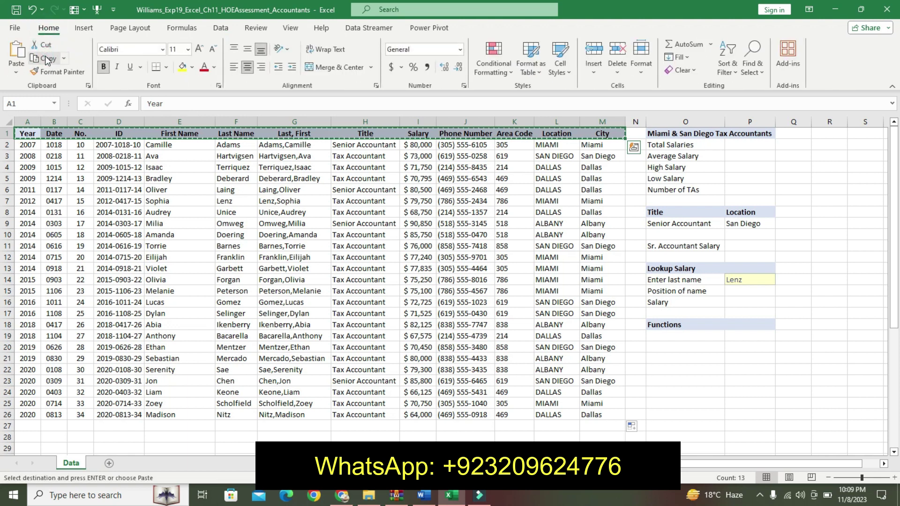
mouse_move(28, 437)
mouse_down()
mouse_move(516, 445)
mouse_move(614, 291)
mouse_up()
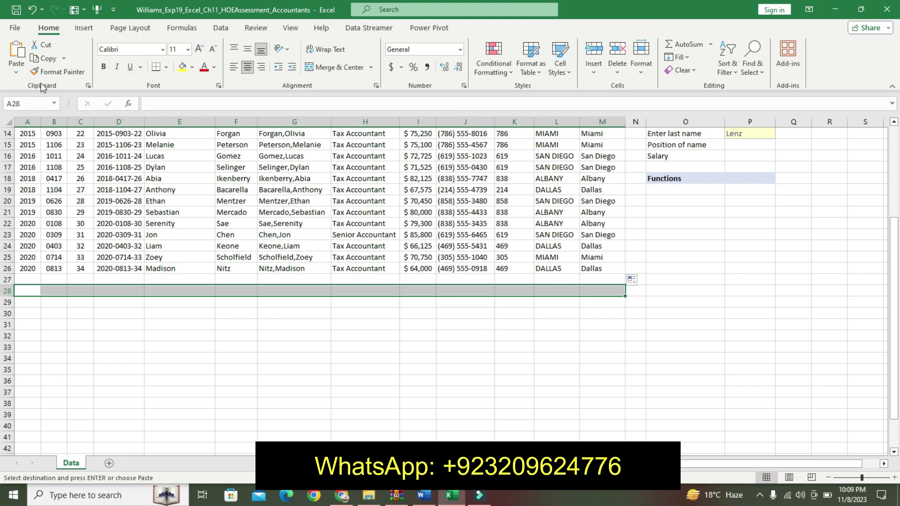
click(19, 54)
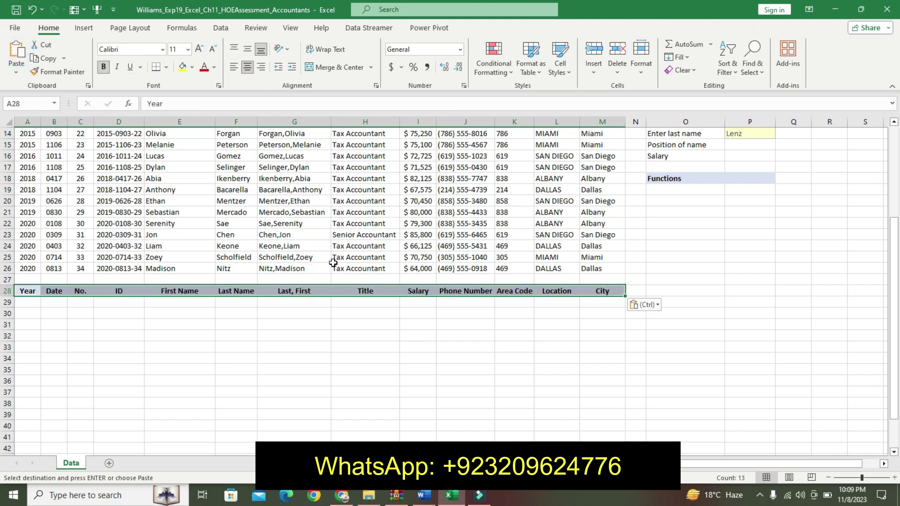
key(Escape)
click(423, 494)
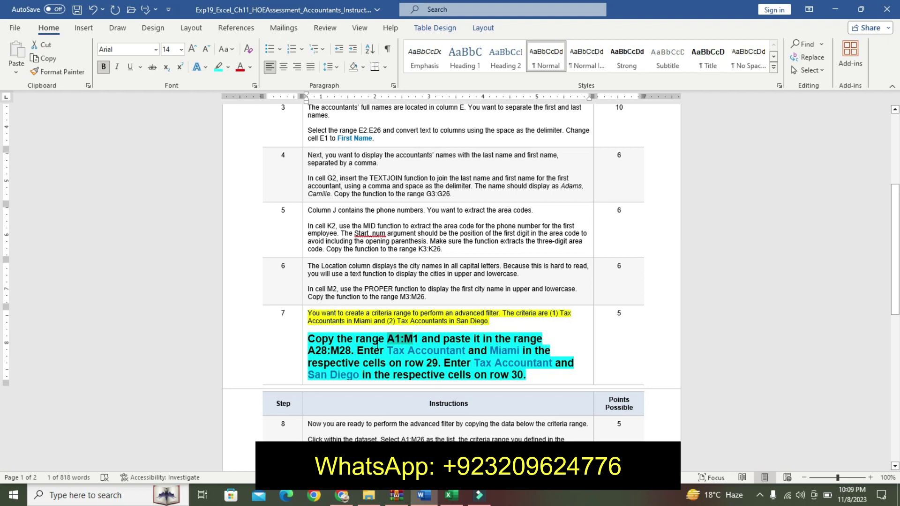
- Enter Tax Accountant in H29 under the Title header
drag(388, 352, 462, 355)
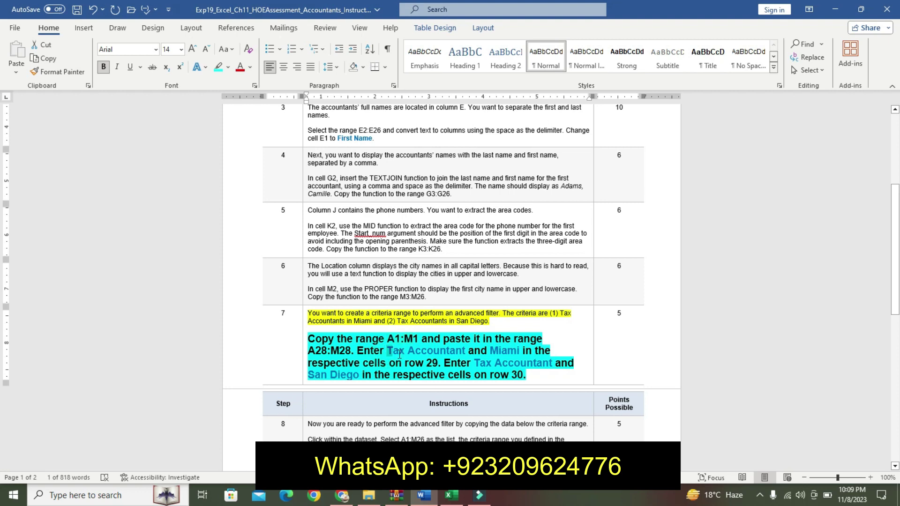
click(463, 354)
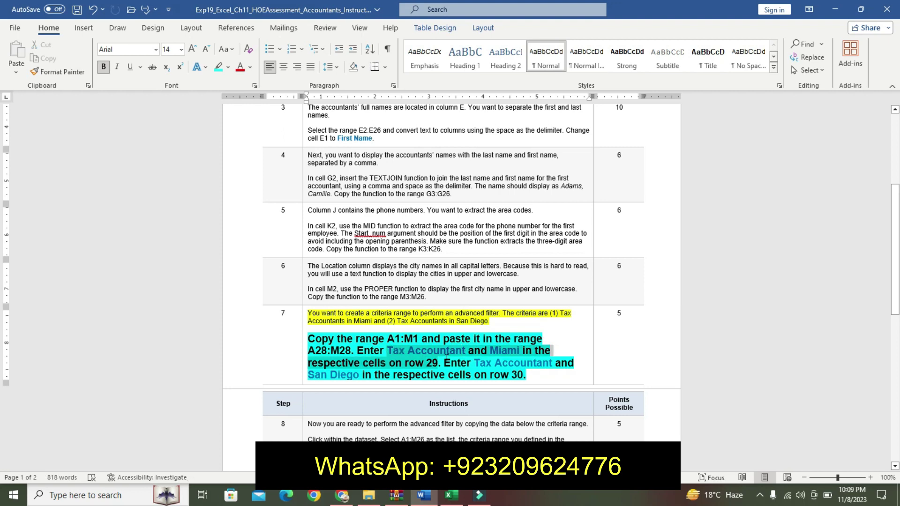
key(ctrl+z)
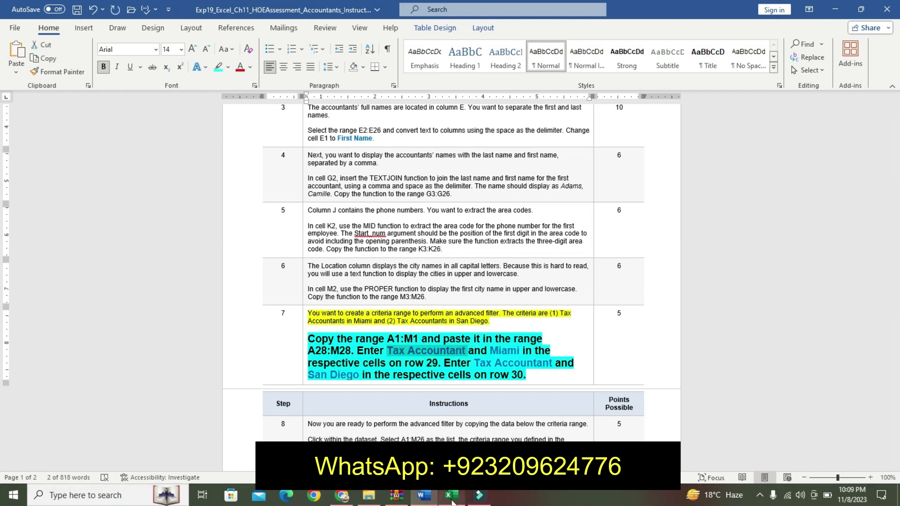
key(alt+Tab)
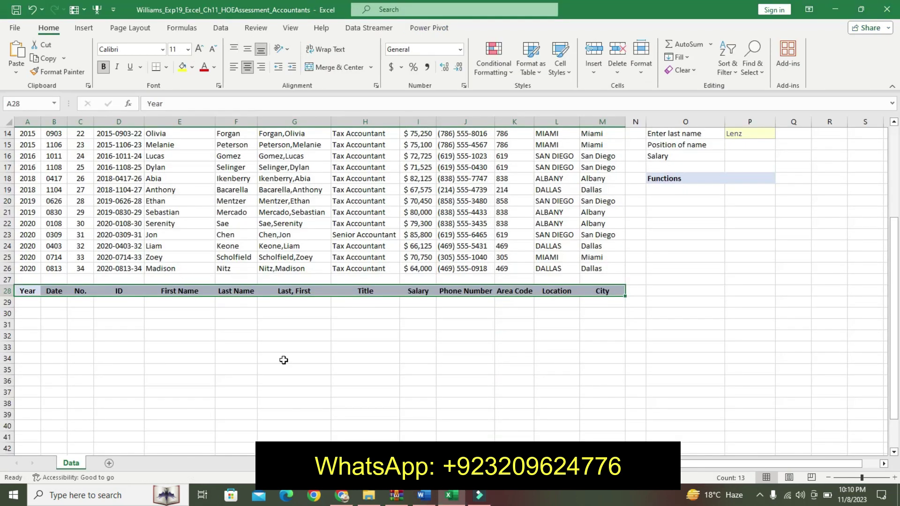
click(377, 302)
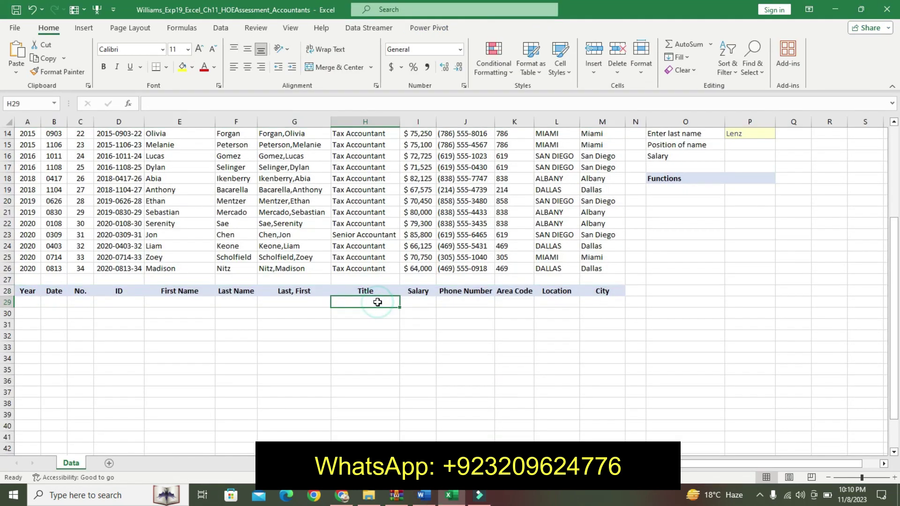
key(alt+Tab)
key(alt+Tab)
click(264, 101)
text(Tax Accountant)
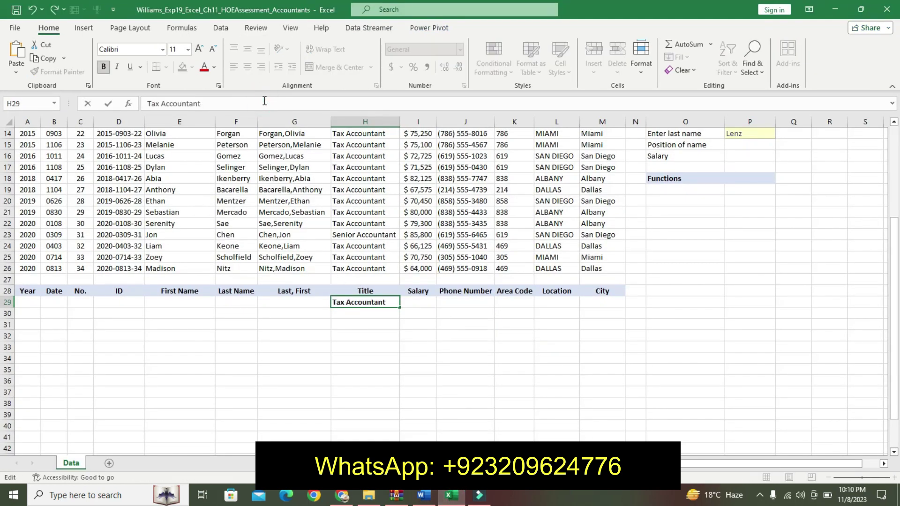
key(Return)
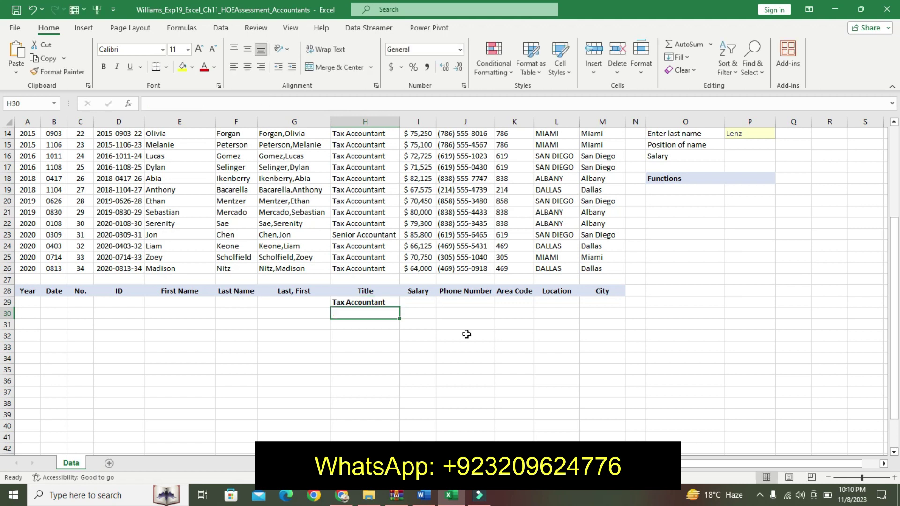
- Look up the Miami criterion and select the City cell in row 29
click(424, 495)
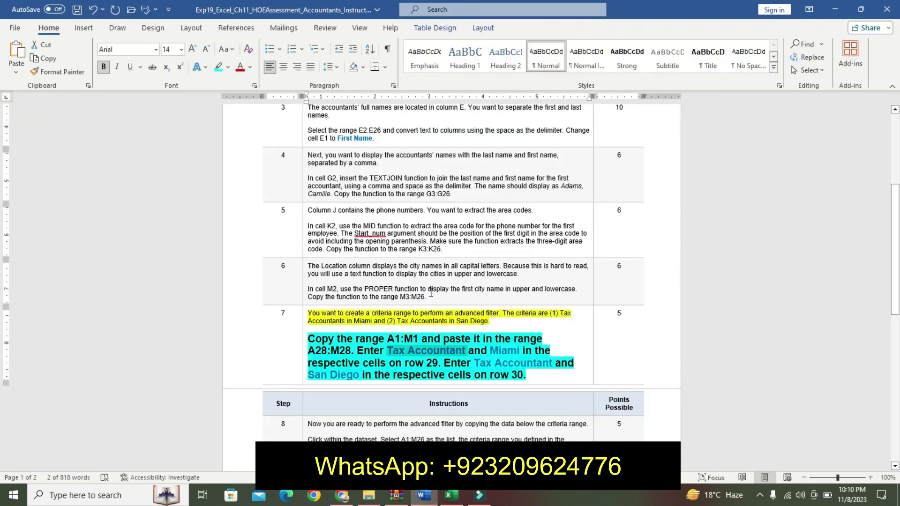
drag(490, 352, 519, 353)
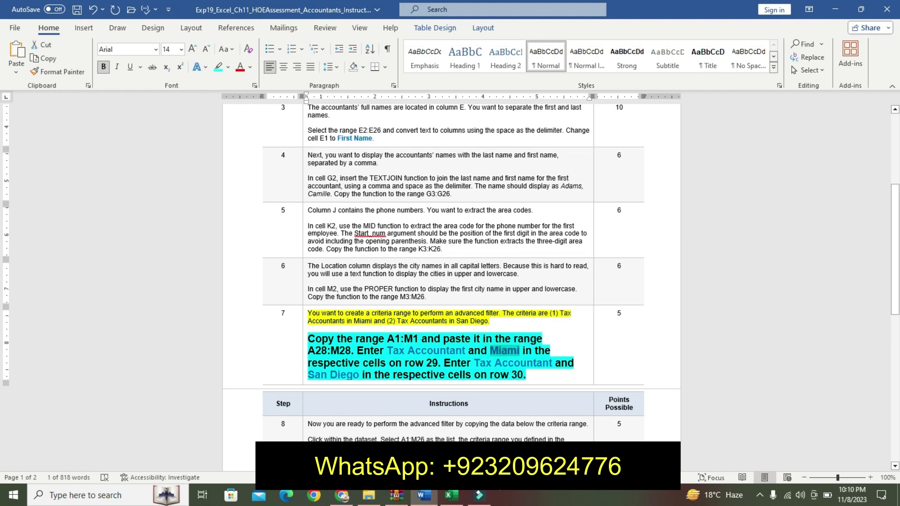
click(451, 495)
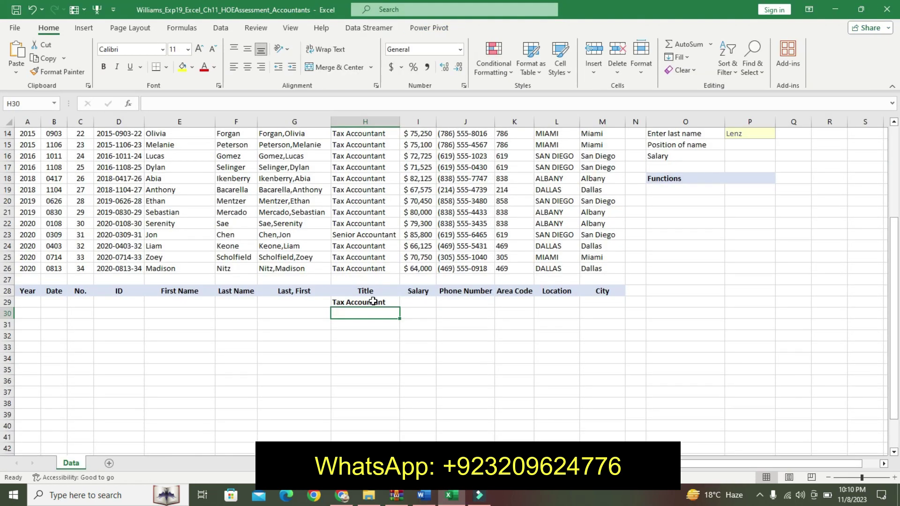
click(614, 300)
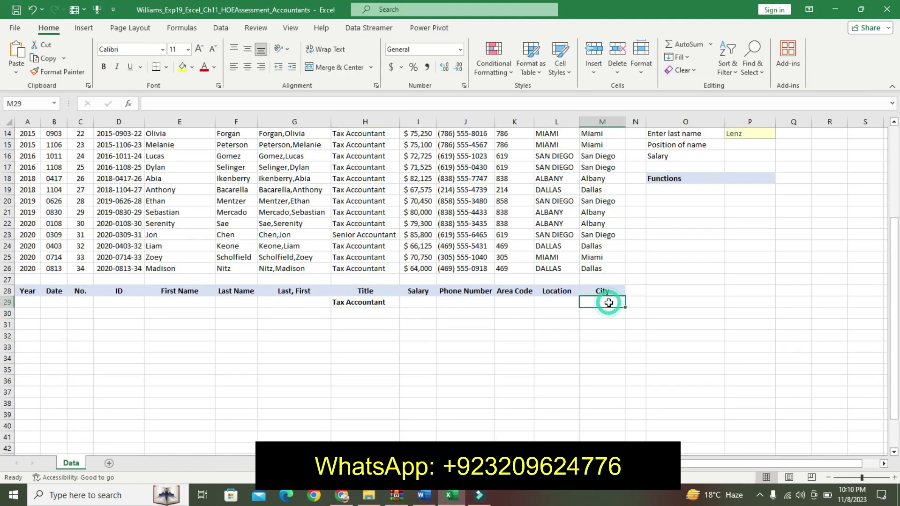
- Enter Miami in M29 and copy Tax Accountant from the Word instructions into H30
click(431, 105)
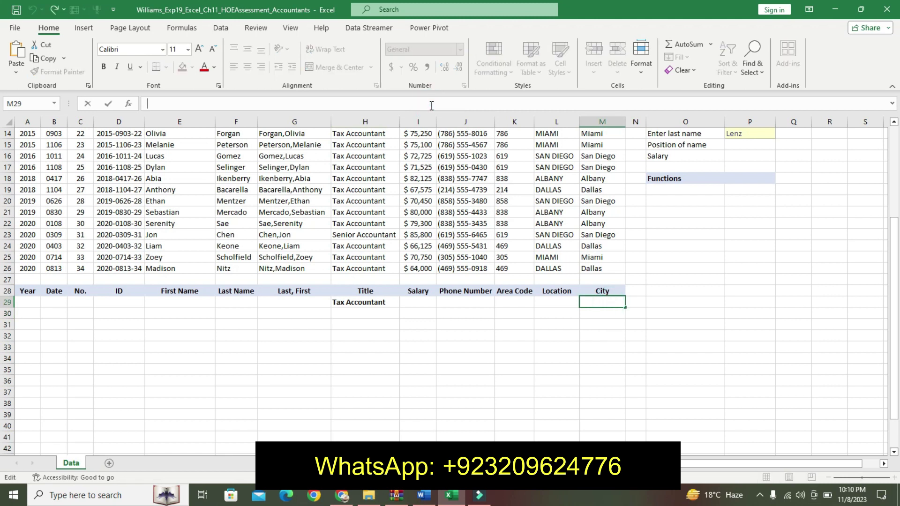
text(Miami)
key(Return)
click(364, 312)
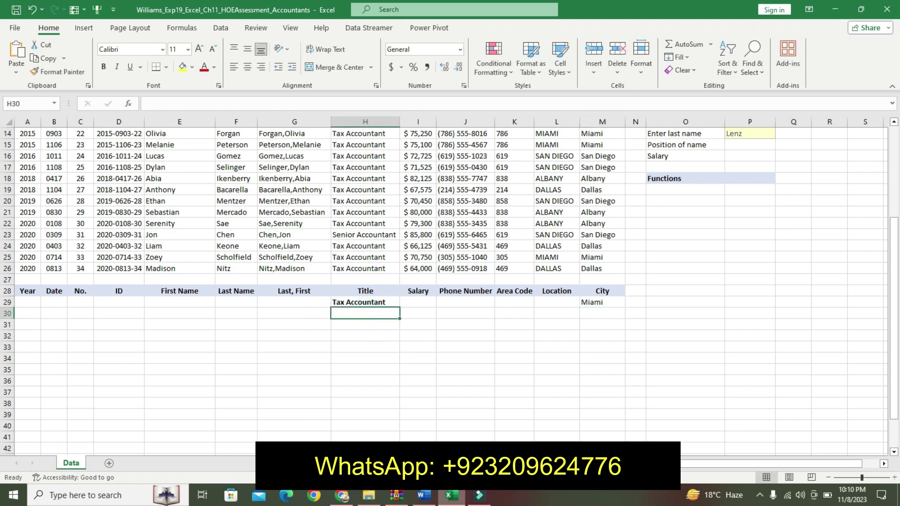
click(424, 495)
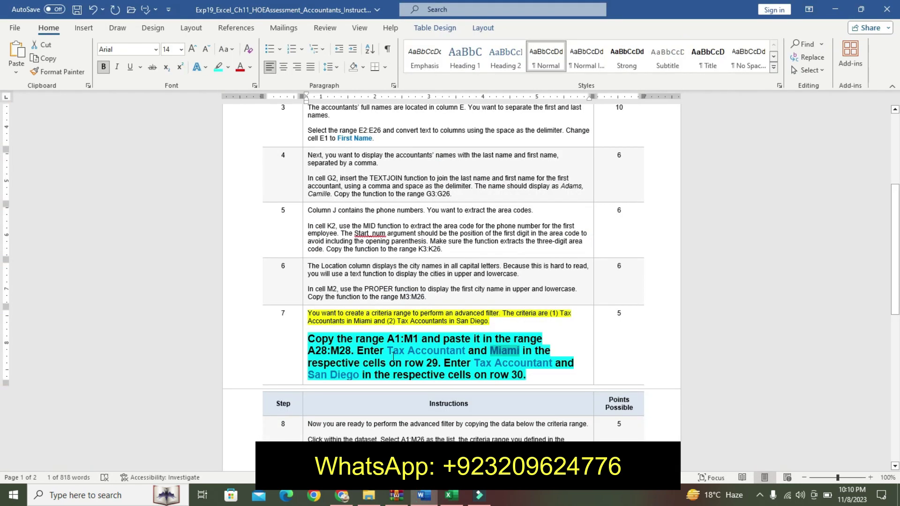
drag(475, 368, 517, 370)
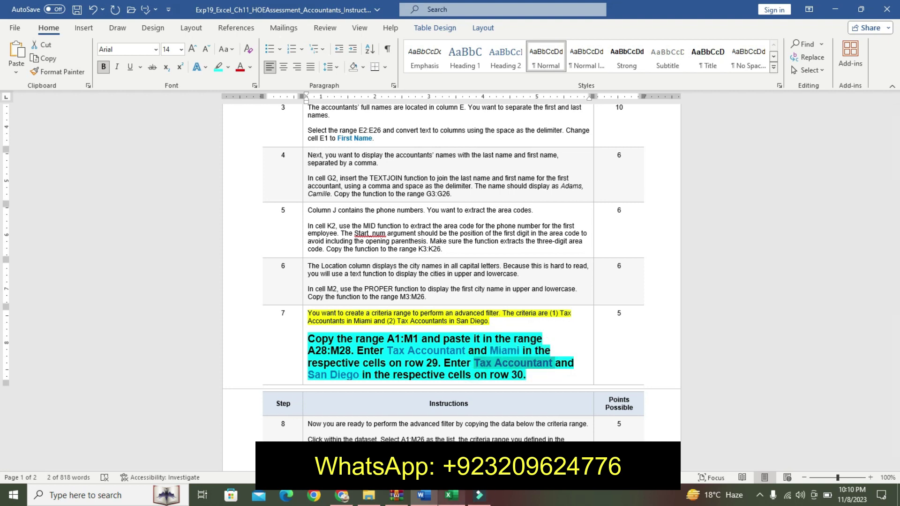
click(451, 495)
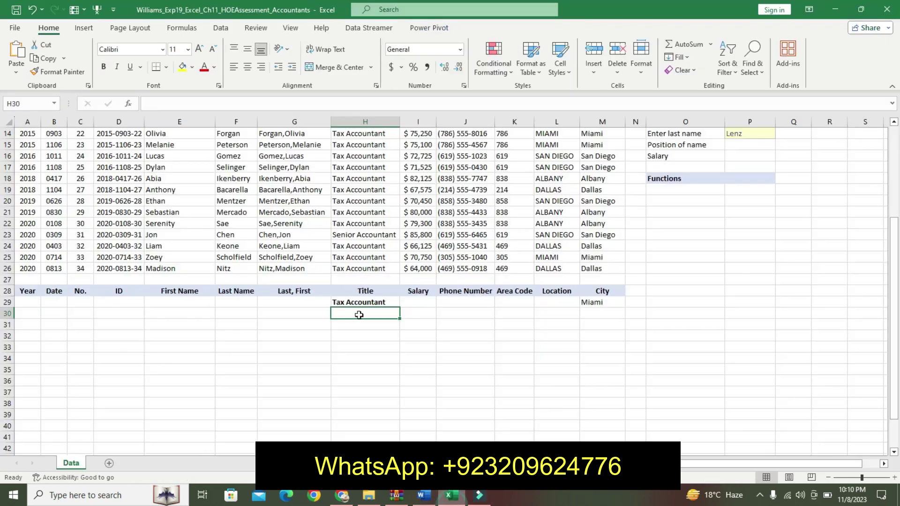
click(249, 104)
key(ctrl+v)
key(Return)
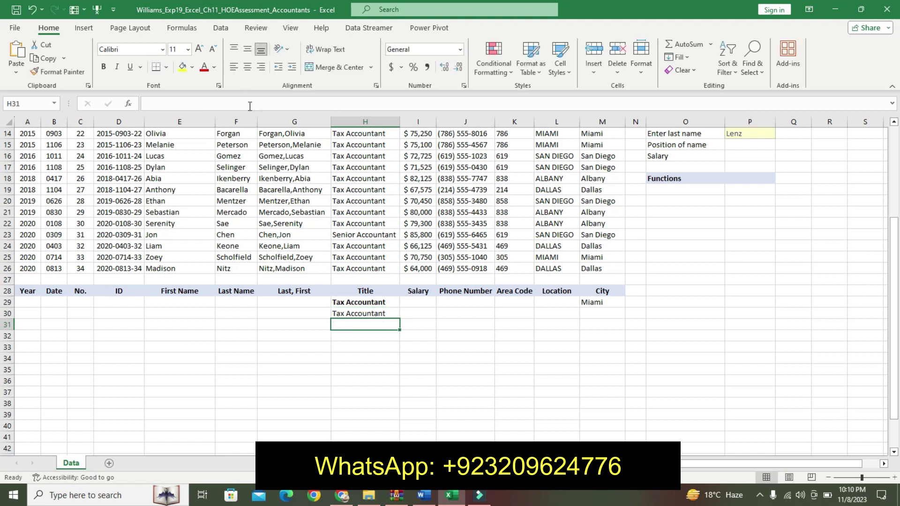
- Remove bold from Tax Accountant in H29 and copy San Diego from the instructions into M30
click(370, 305)
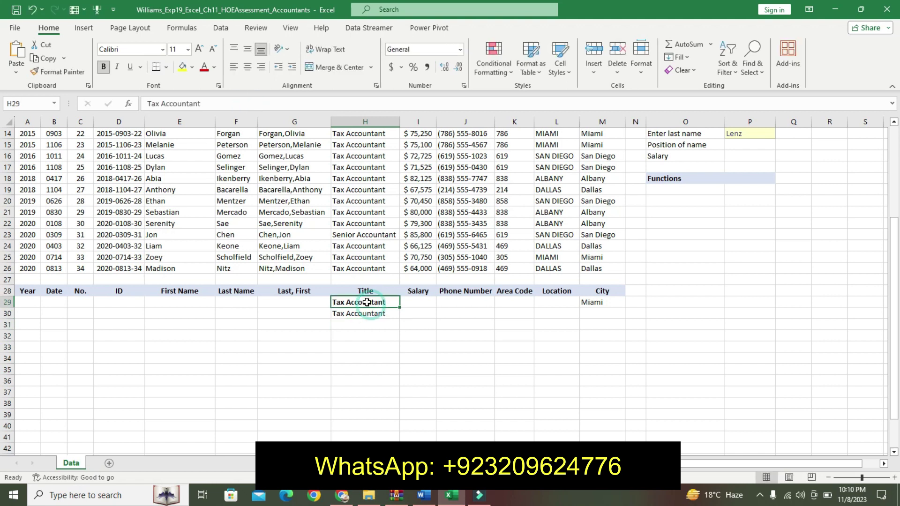
click(102, 69)
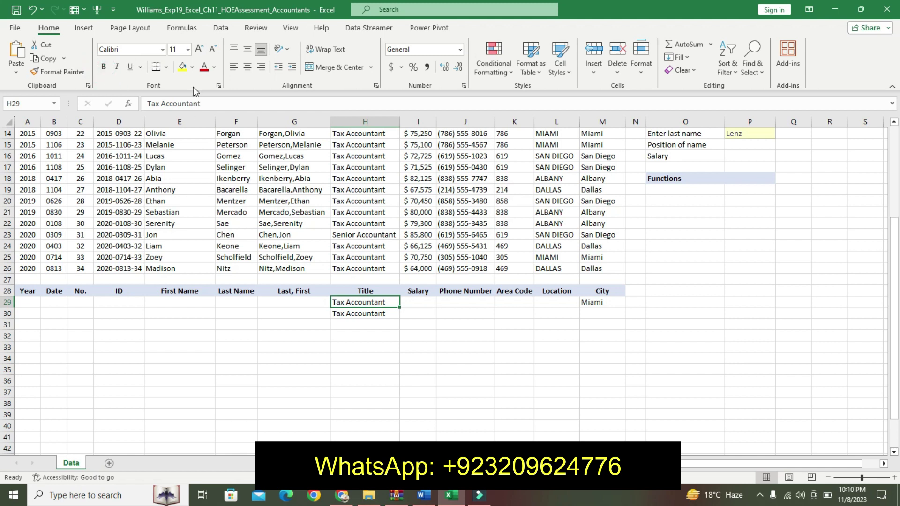
click(596, 318)
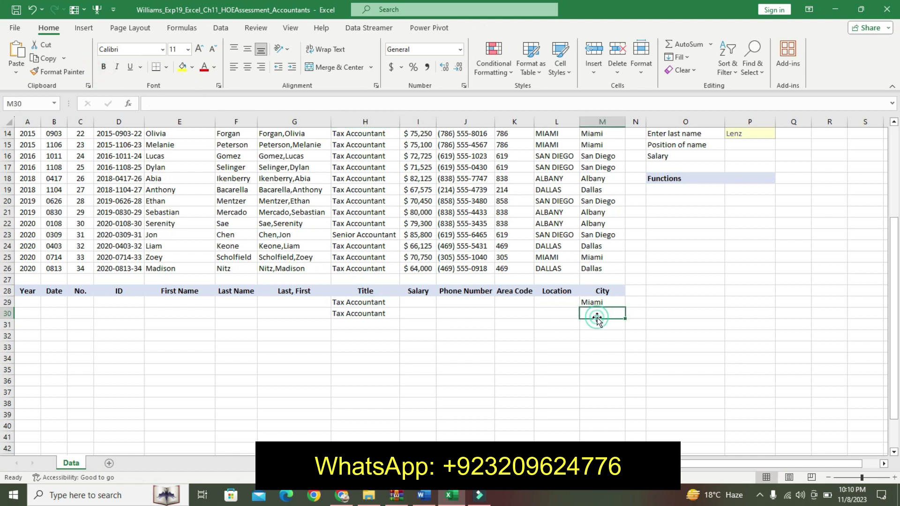
click(430, 494)
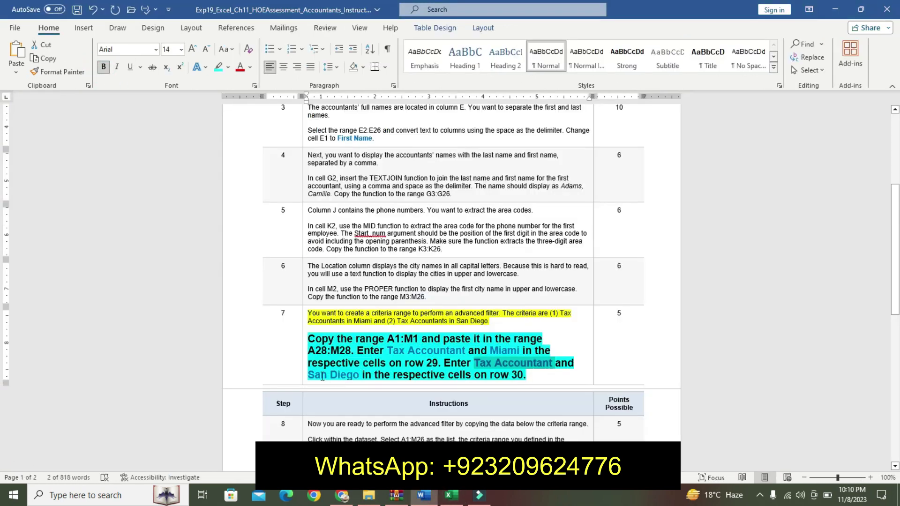
drag(308, 374, 359, 378)
key(ctrl+c)
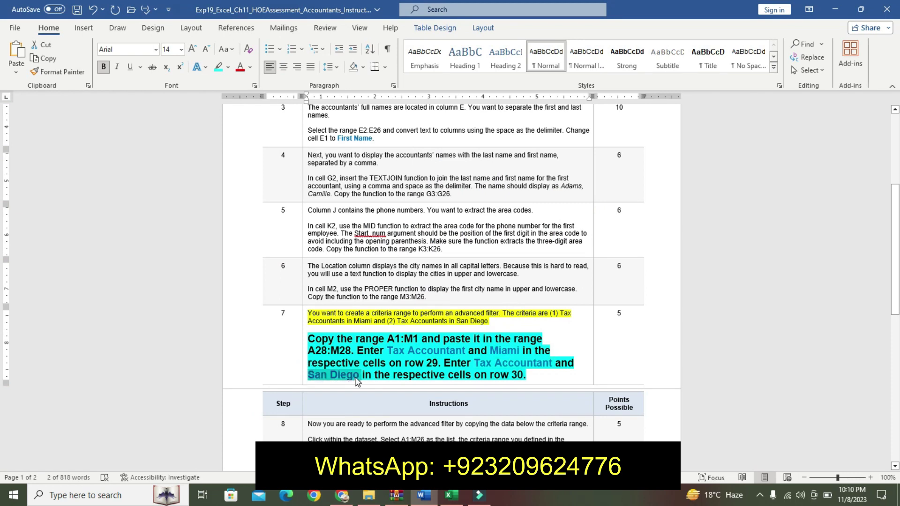
click(451, 495)
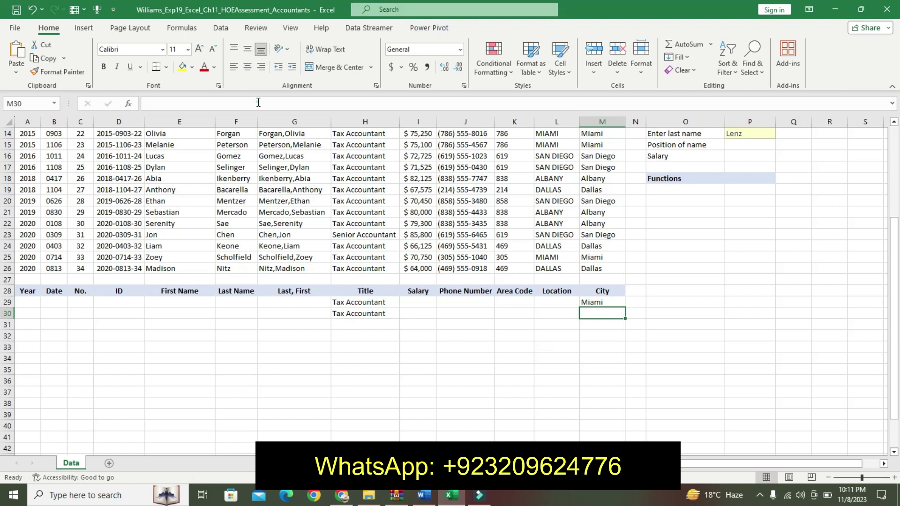
click(258, 103)
key(ctrl+v)
key(Return)
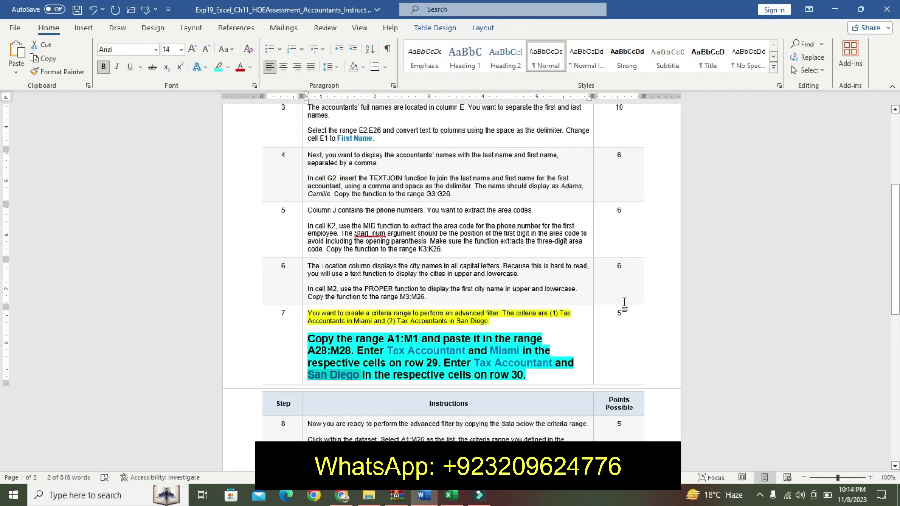
key(ctrl+z)
key(ctrl+z)
key(ctrl+z)
key(ctrl+z)
key(ctrl+z)
key(ctrl+z)
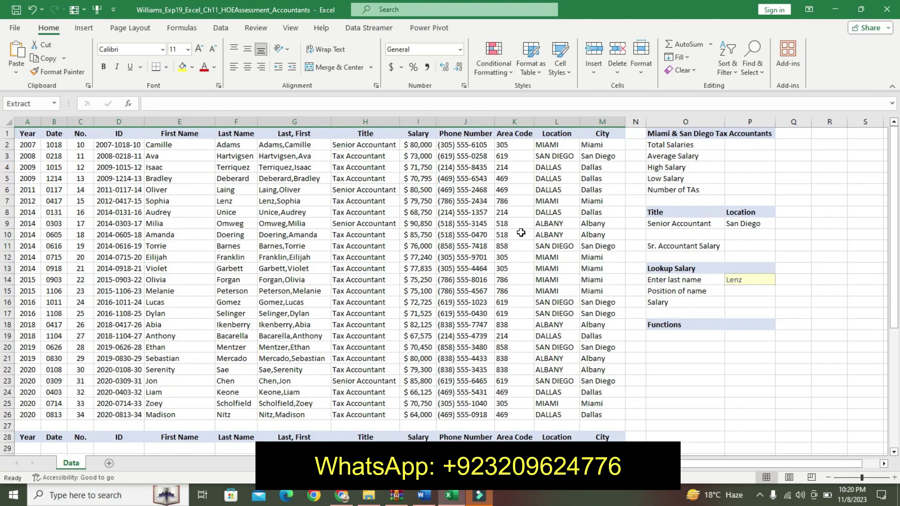
click(518, 233)
click(417, 234)
click(330, 234)
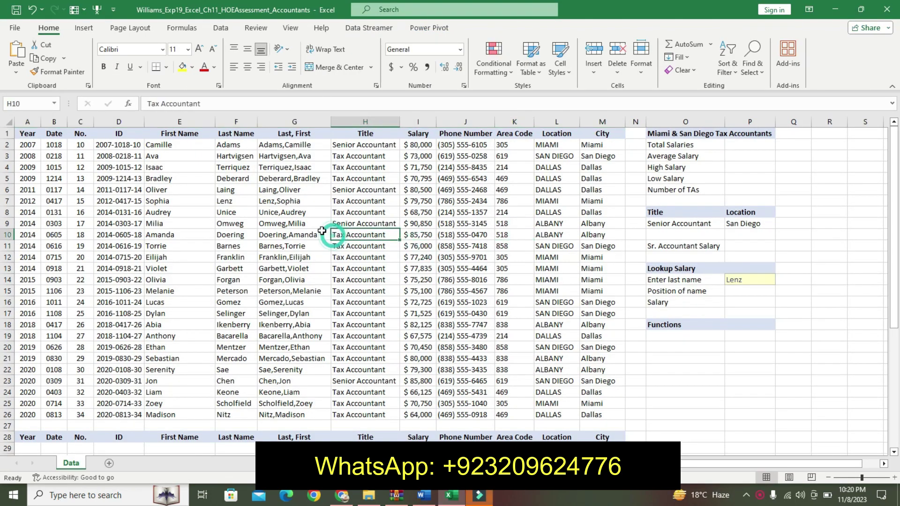
click(370, 313)
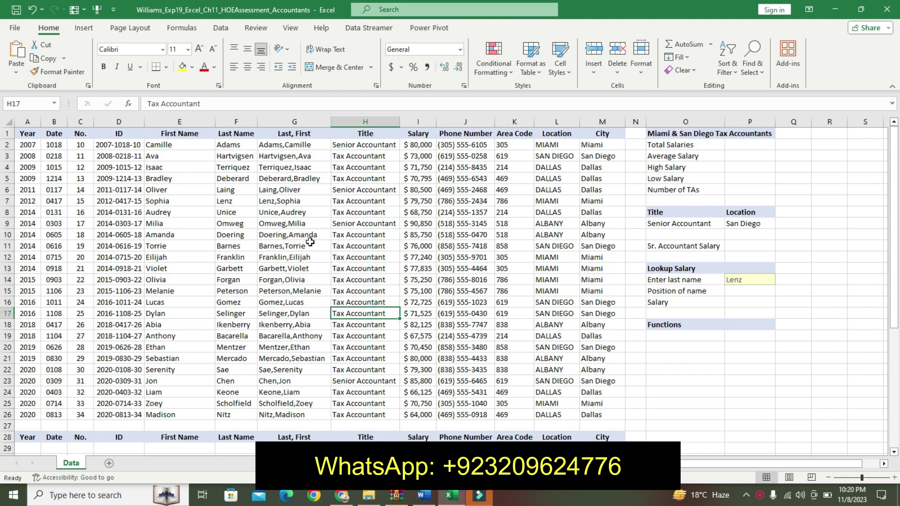
click(287, 246)
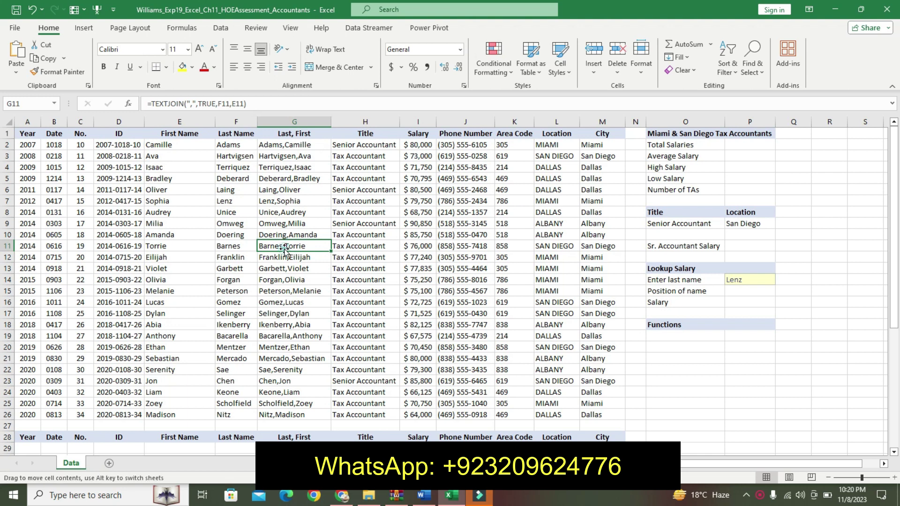
click(342, 293)
click(241, 190)
drag(241, 190, 488, 235)
mouse_move(347, 156)
mouse_down()
mouse_move(380, 424)
mouse_move(512, 196)
mouse_up()
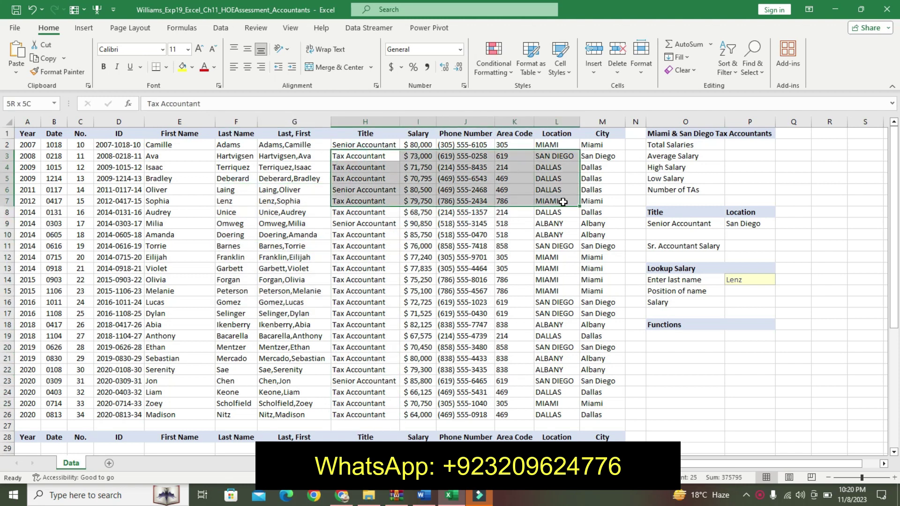
drag(230, 235, 468, 257)
drag(421, 167, 525, 290)
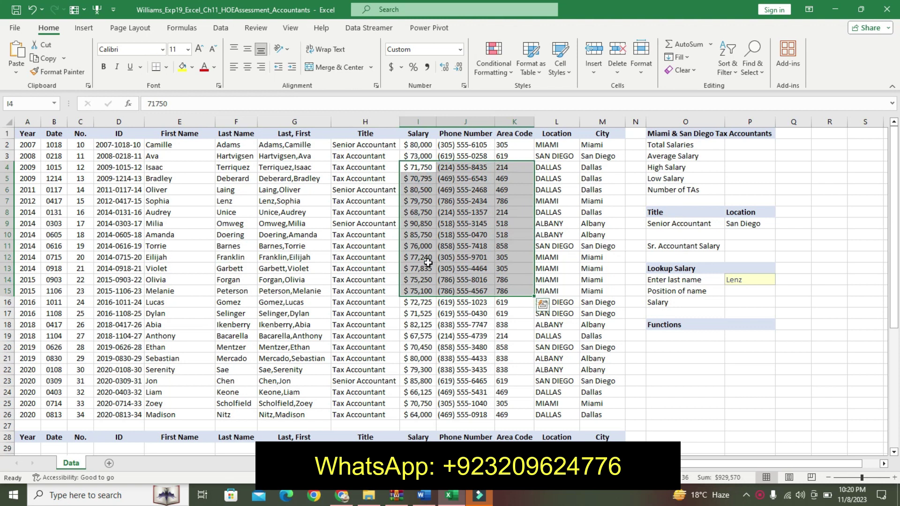
click(234, 257)
click(423, 495)
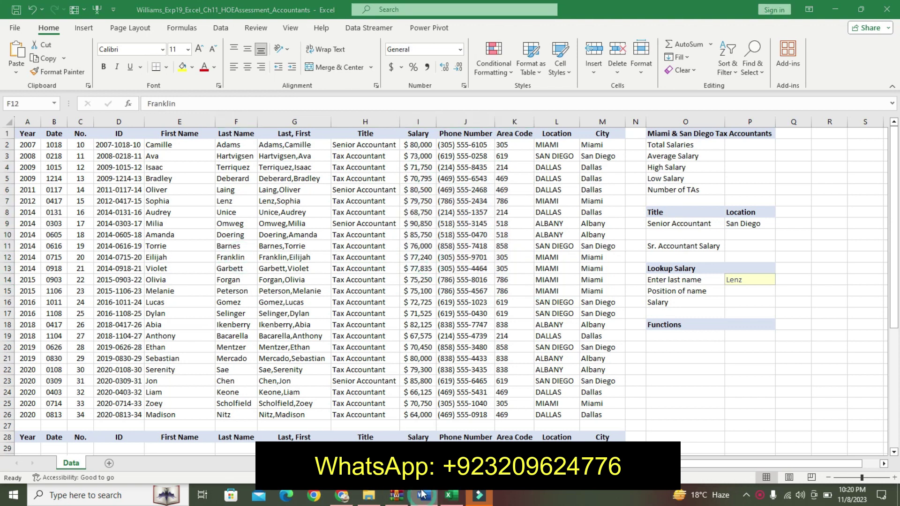